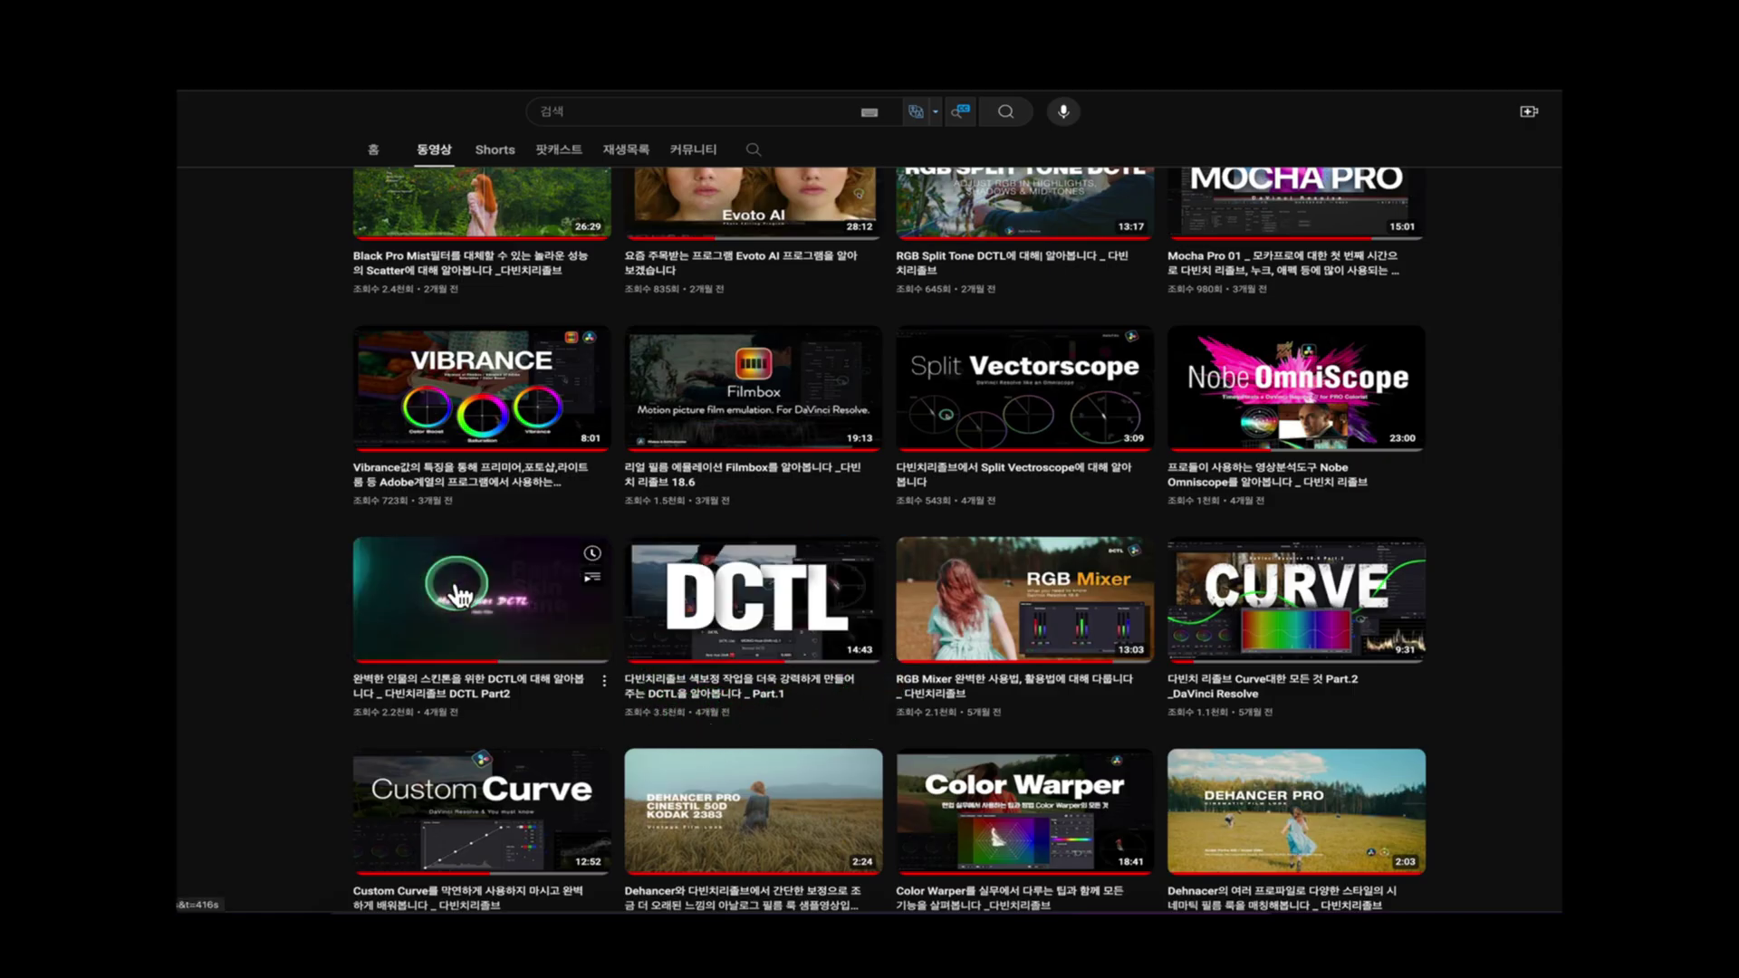
- With the man's clip 02 selected, change the node editor dropdown from Clip to Timeline
{"action": "scroll", "coordinate": [885, 390], "scroll_direction": "up", "scroll_amount": 1}
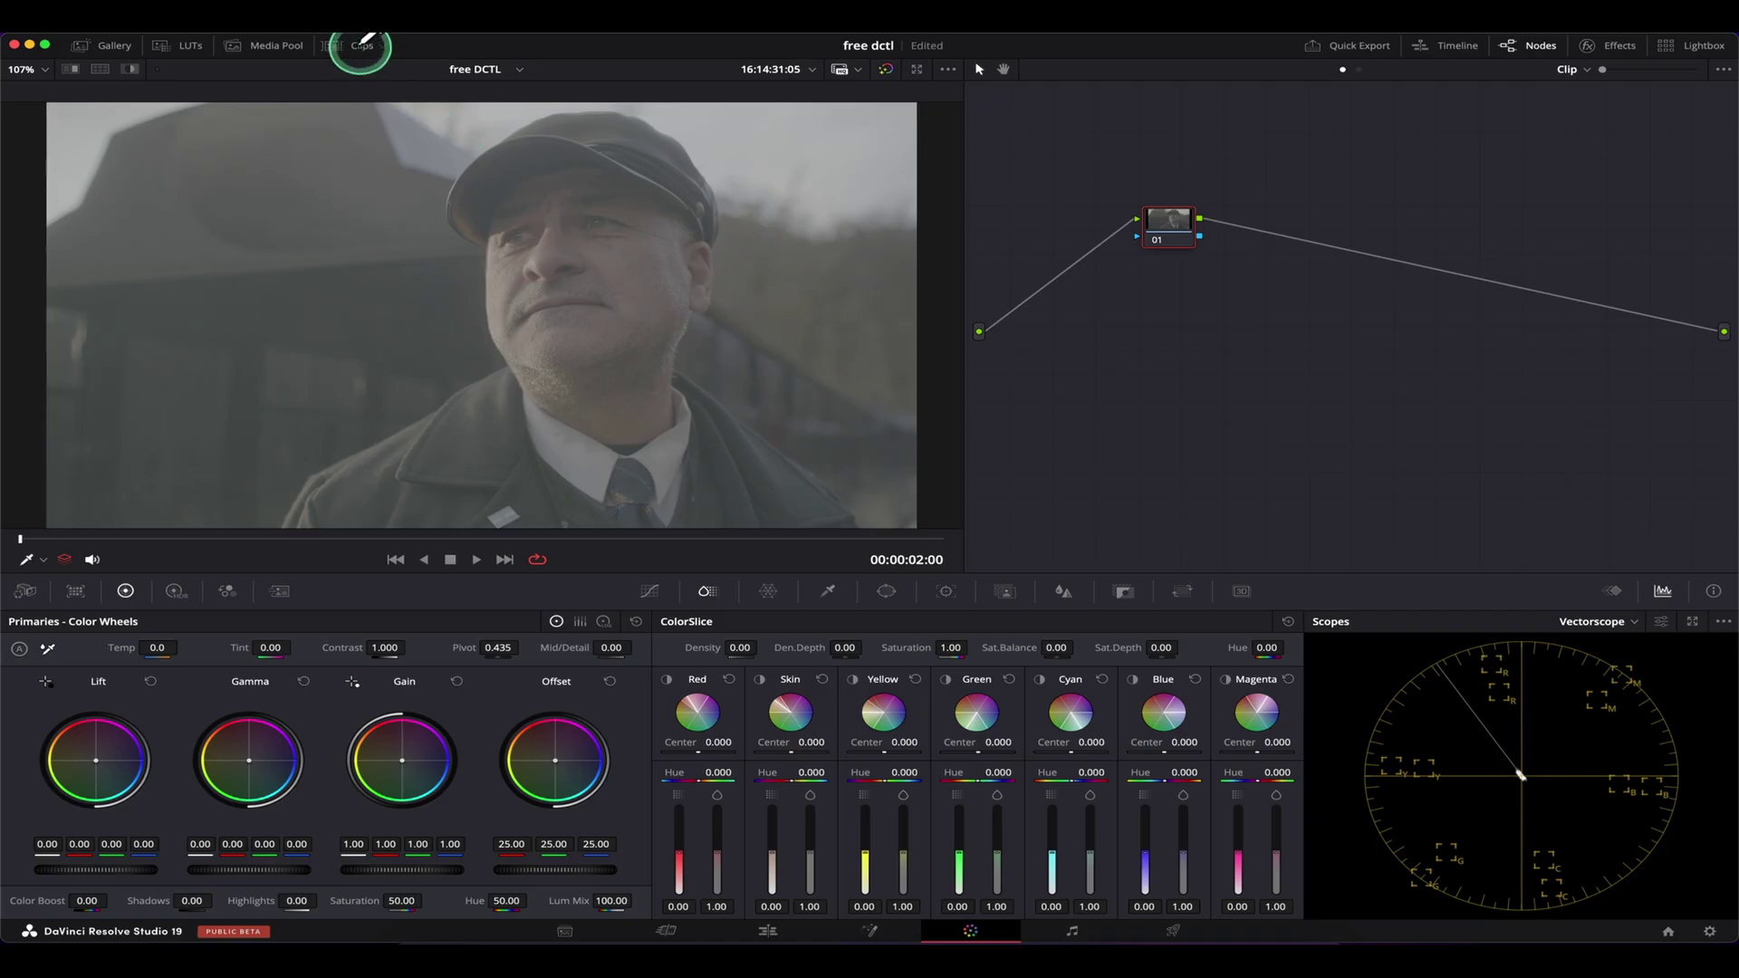
{"action": "left_click", "coordinate": [356, 45]}
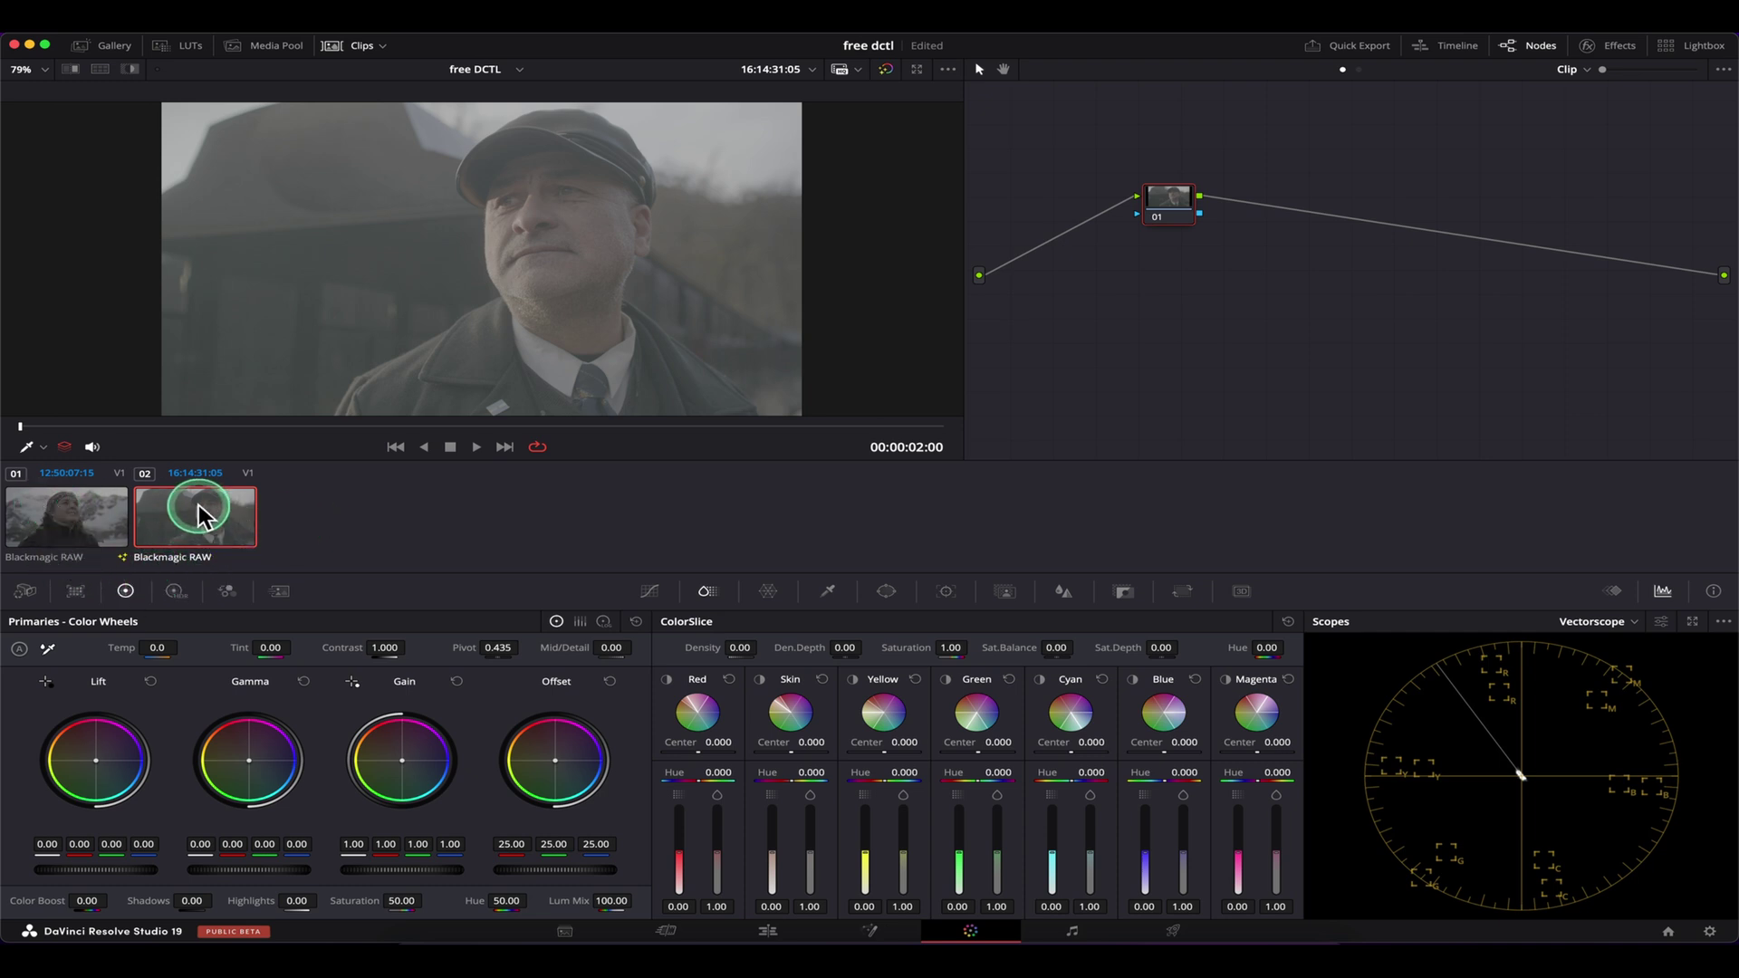
{"action": "key", "text": "Up"}
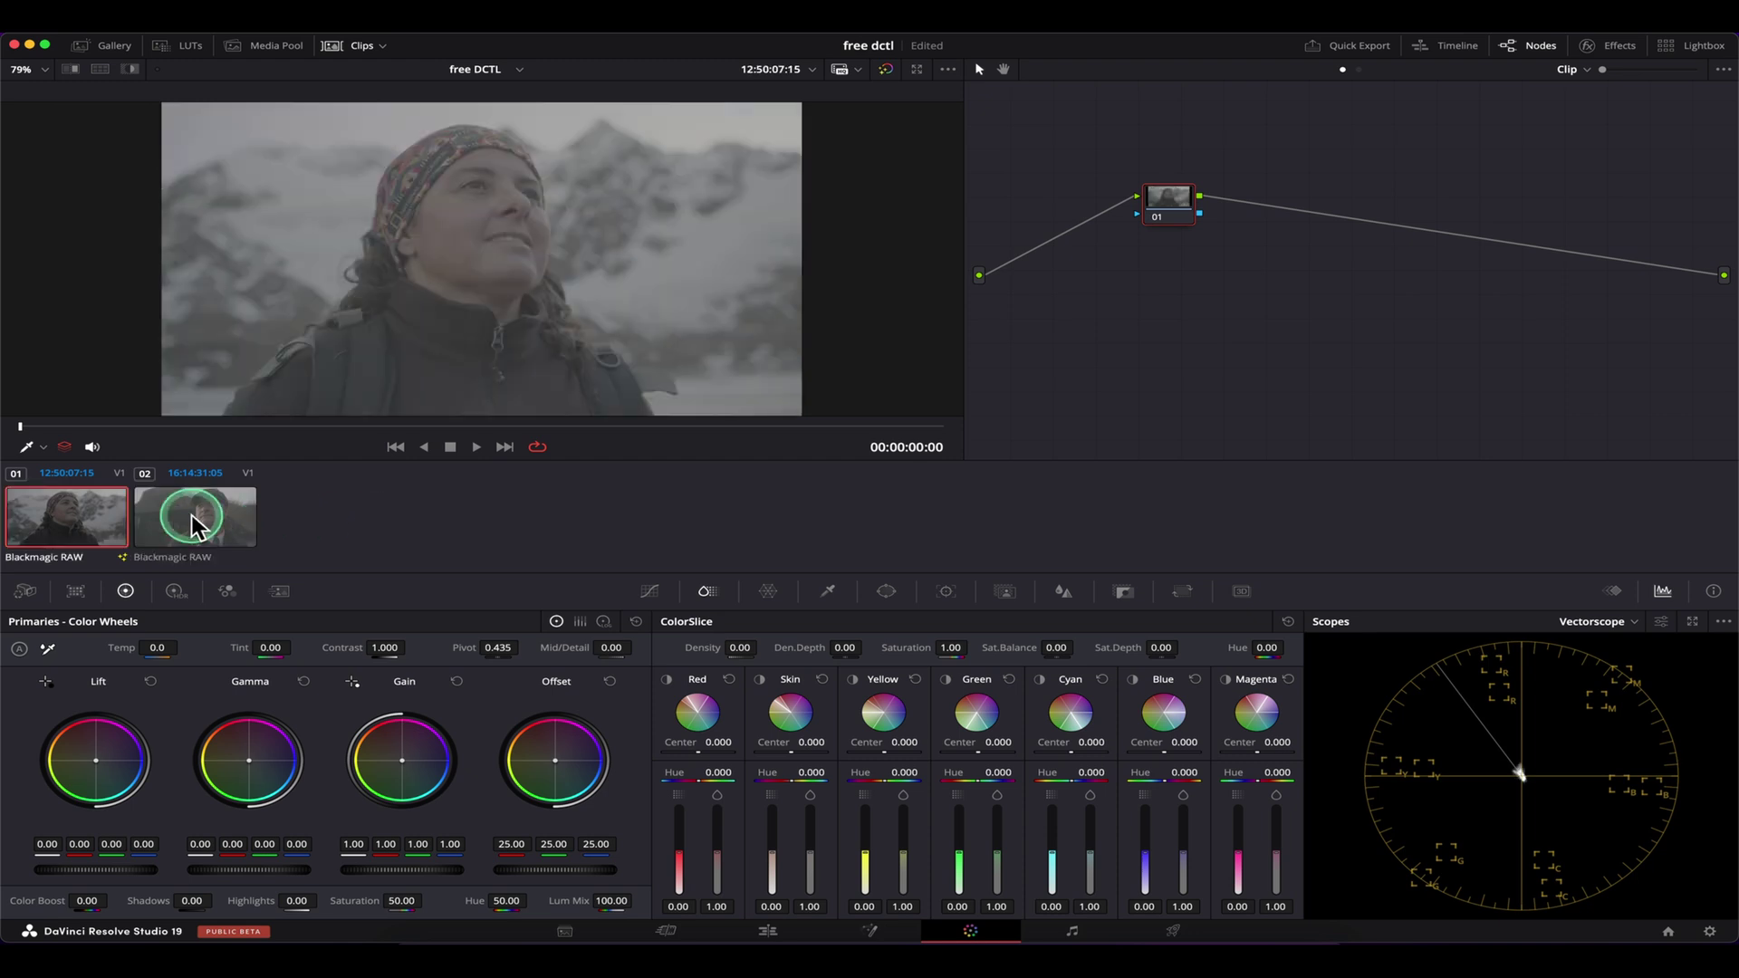
{"action": "left_click", "coordinate": [281, 512]}
{"action": "left_click", "coordinate": [1574, 69]}
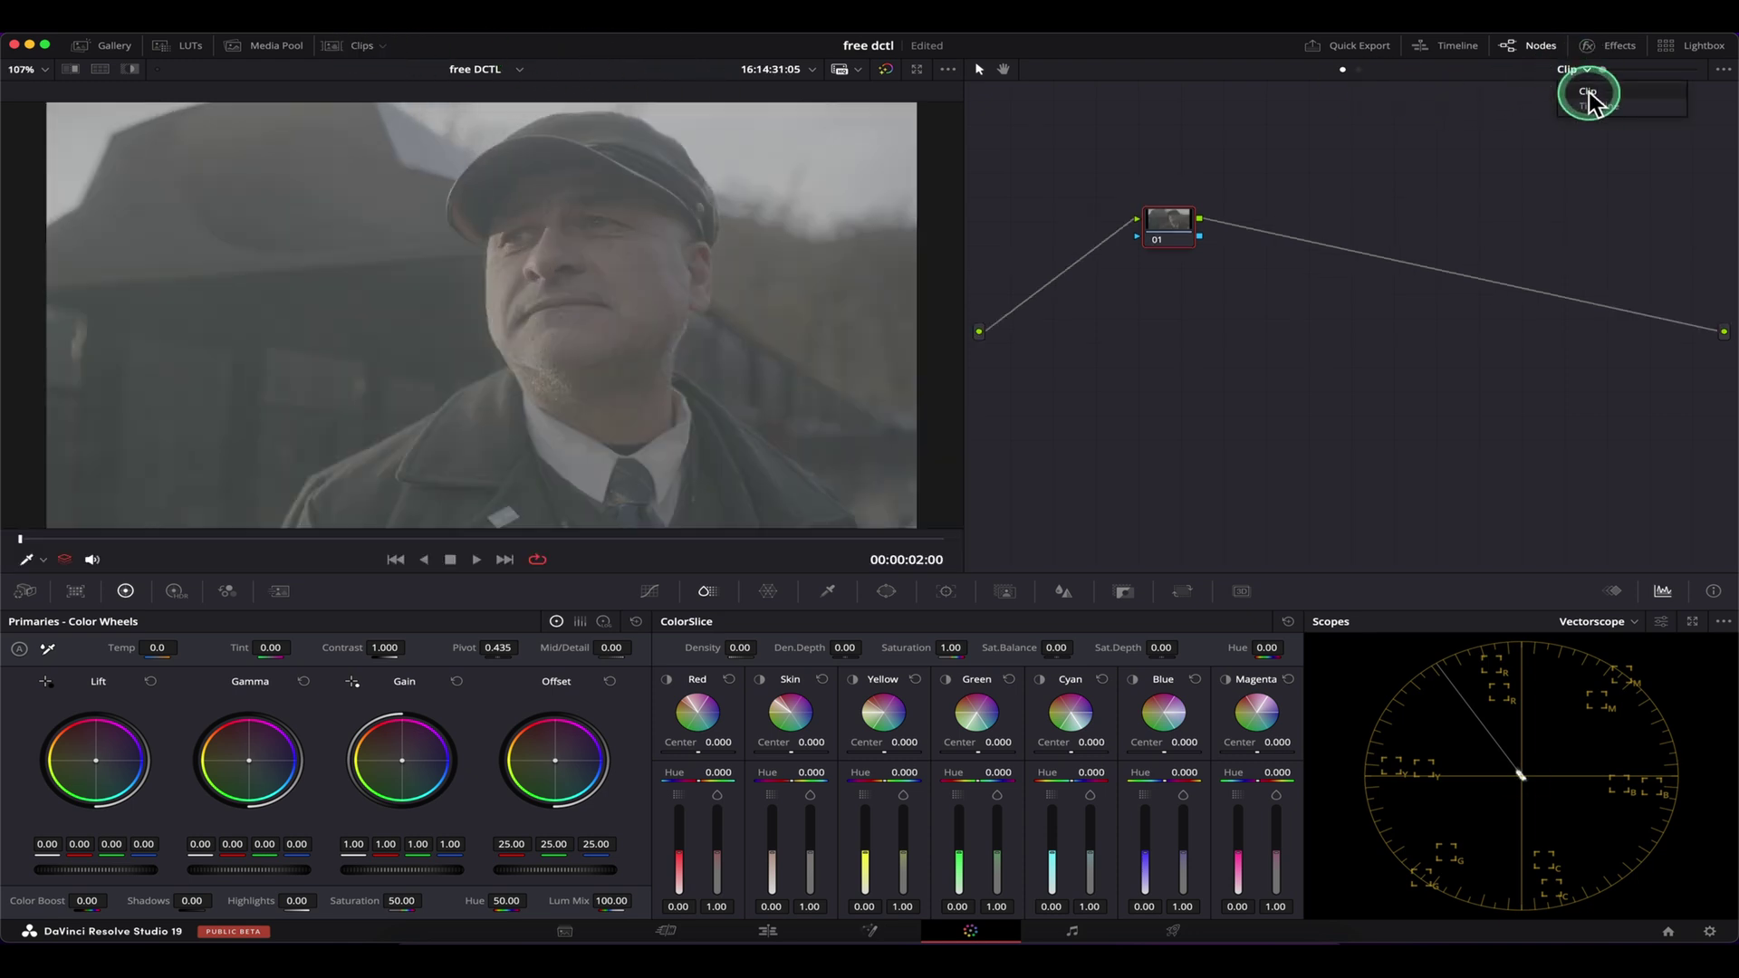
{"action": "left_click", "coordinate": [1572, 109]}
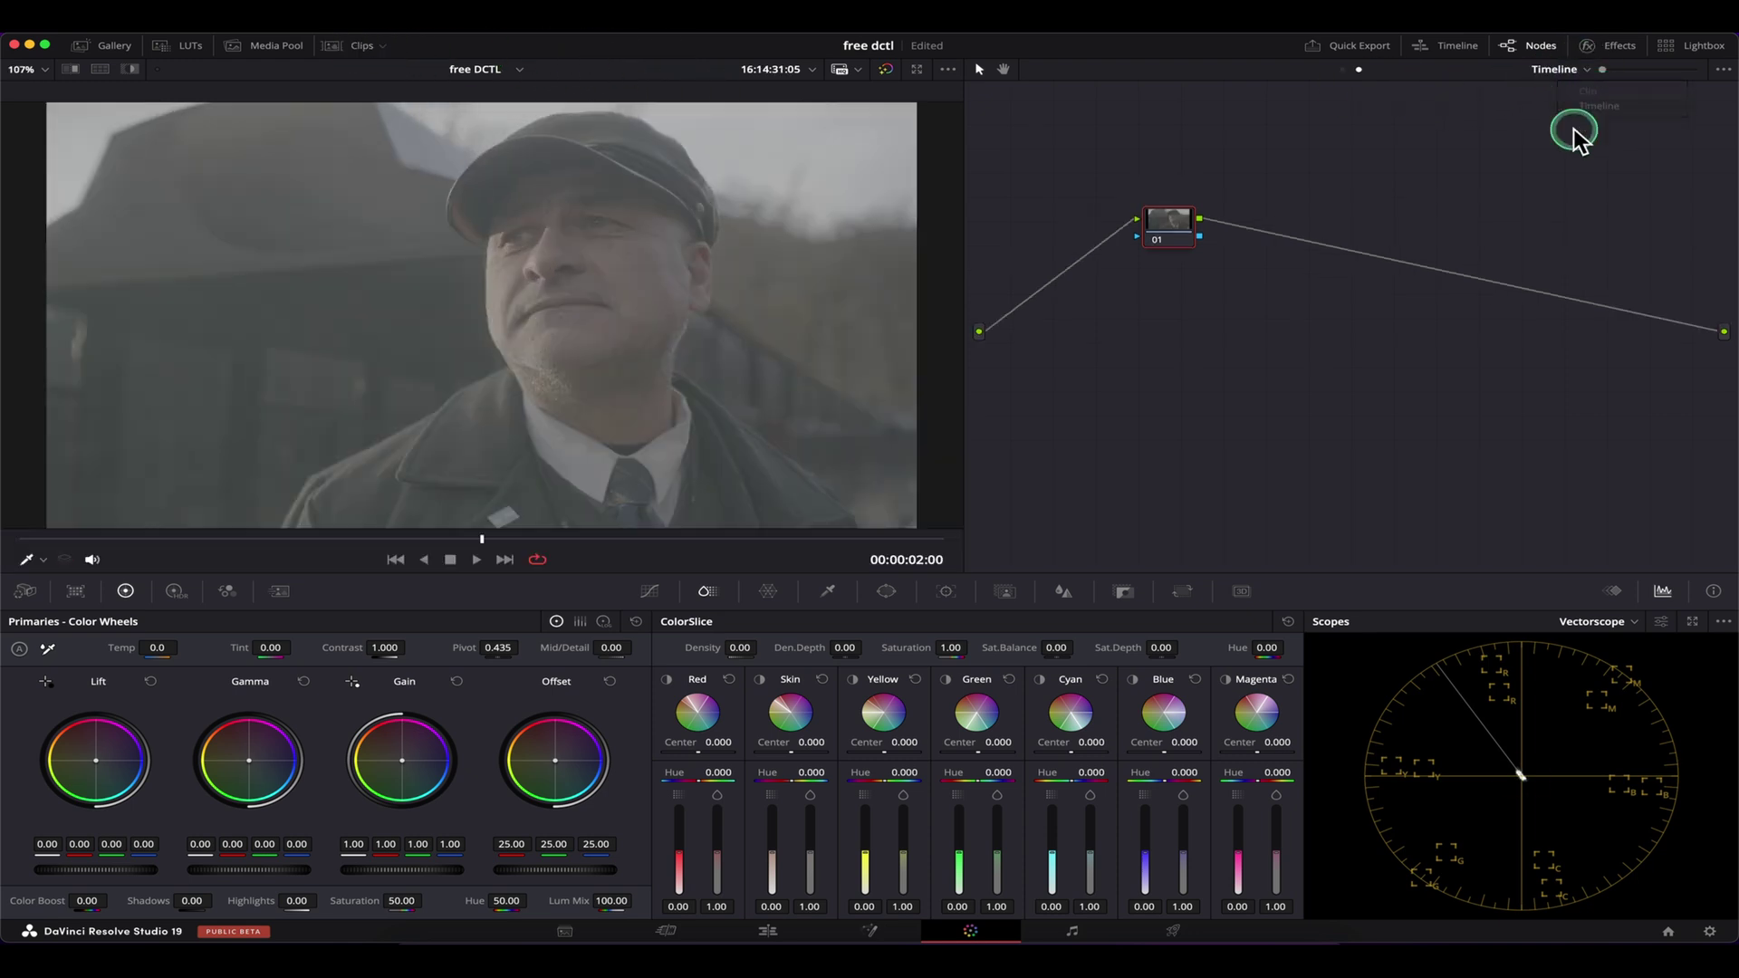
- Add a Corrector node to the Timeline graph and link the graph input to it
{"action": "right_click", "coordinate": [1072, 334]}
{"action": "left_click", "coordinate": [1255, 377]}
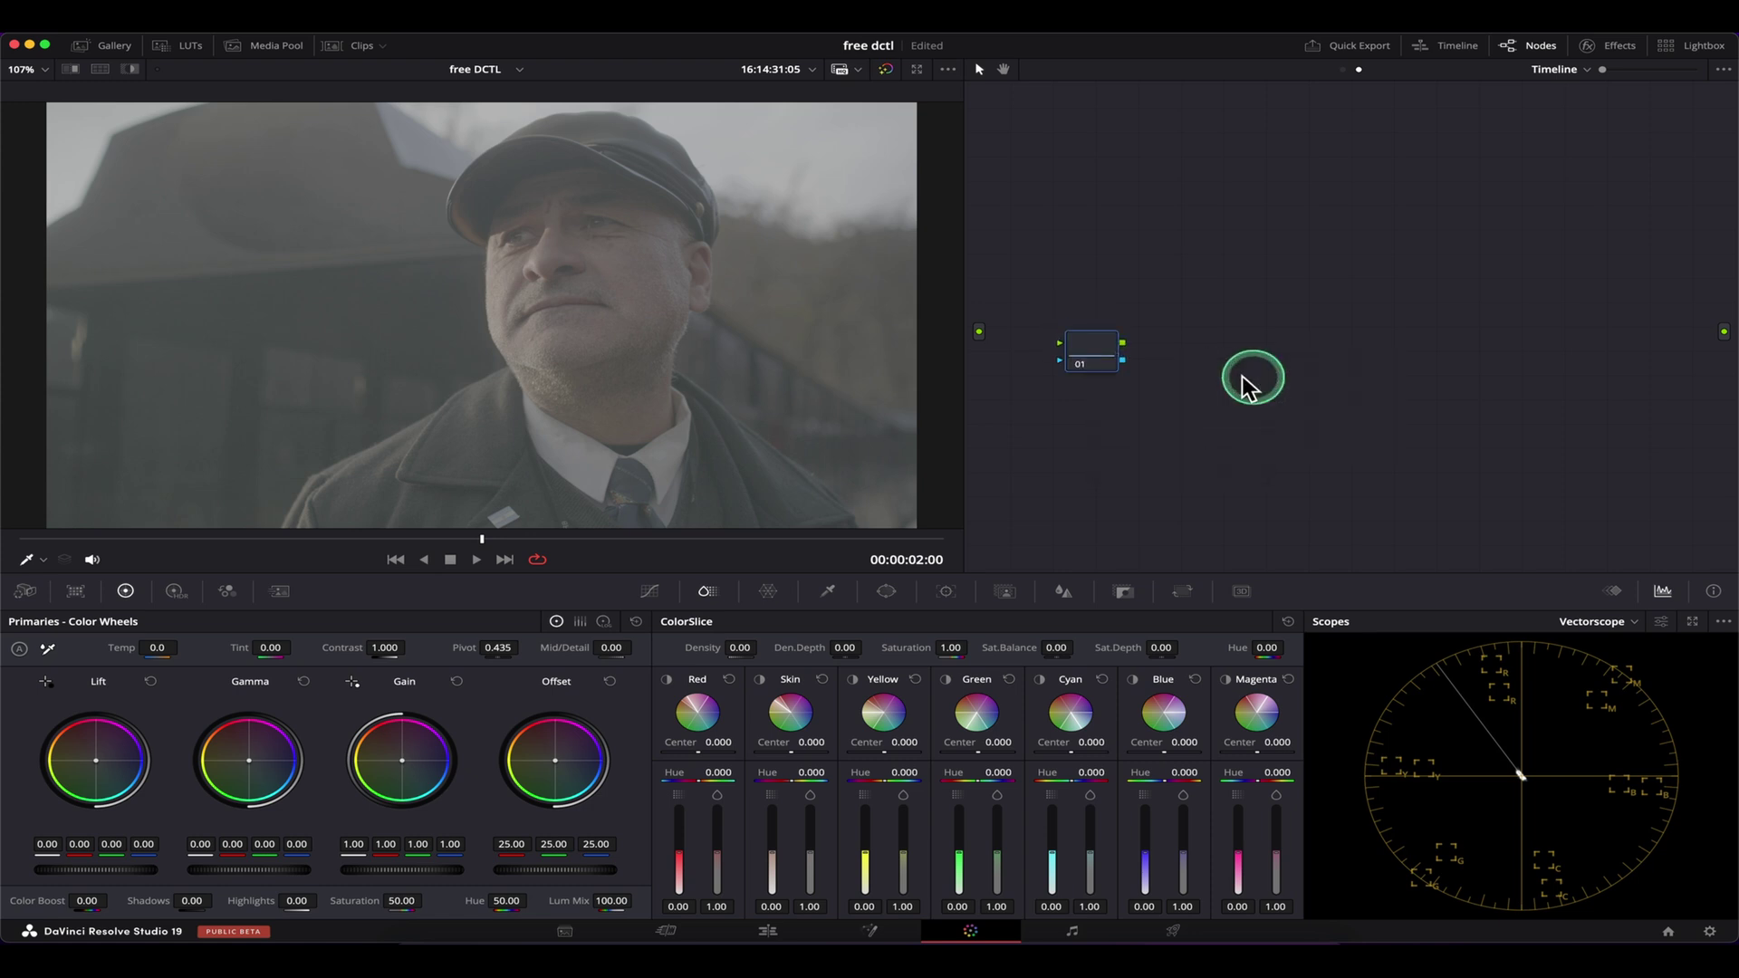
{"action": "left_click", "coordinate": [979, 334]}
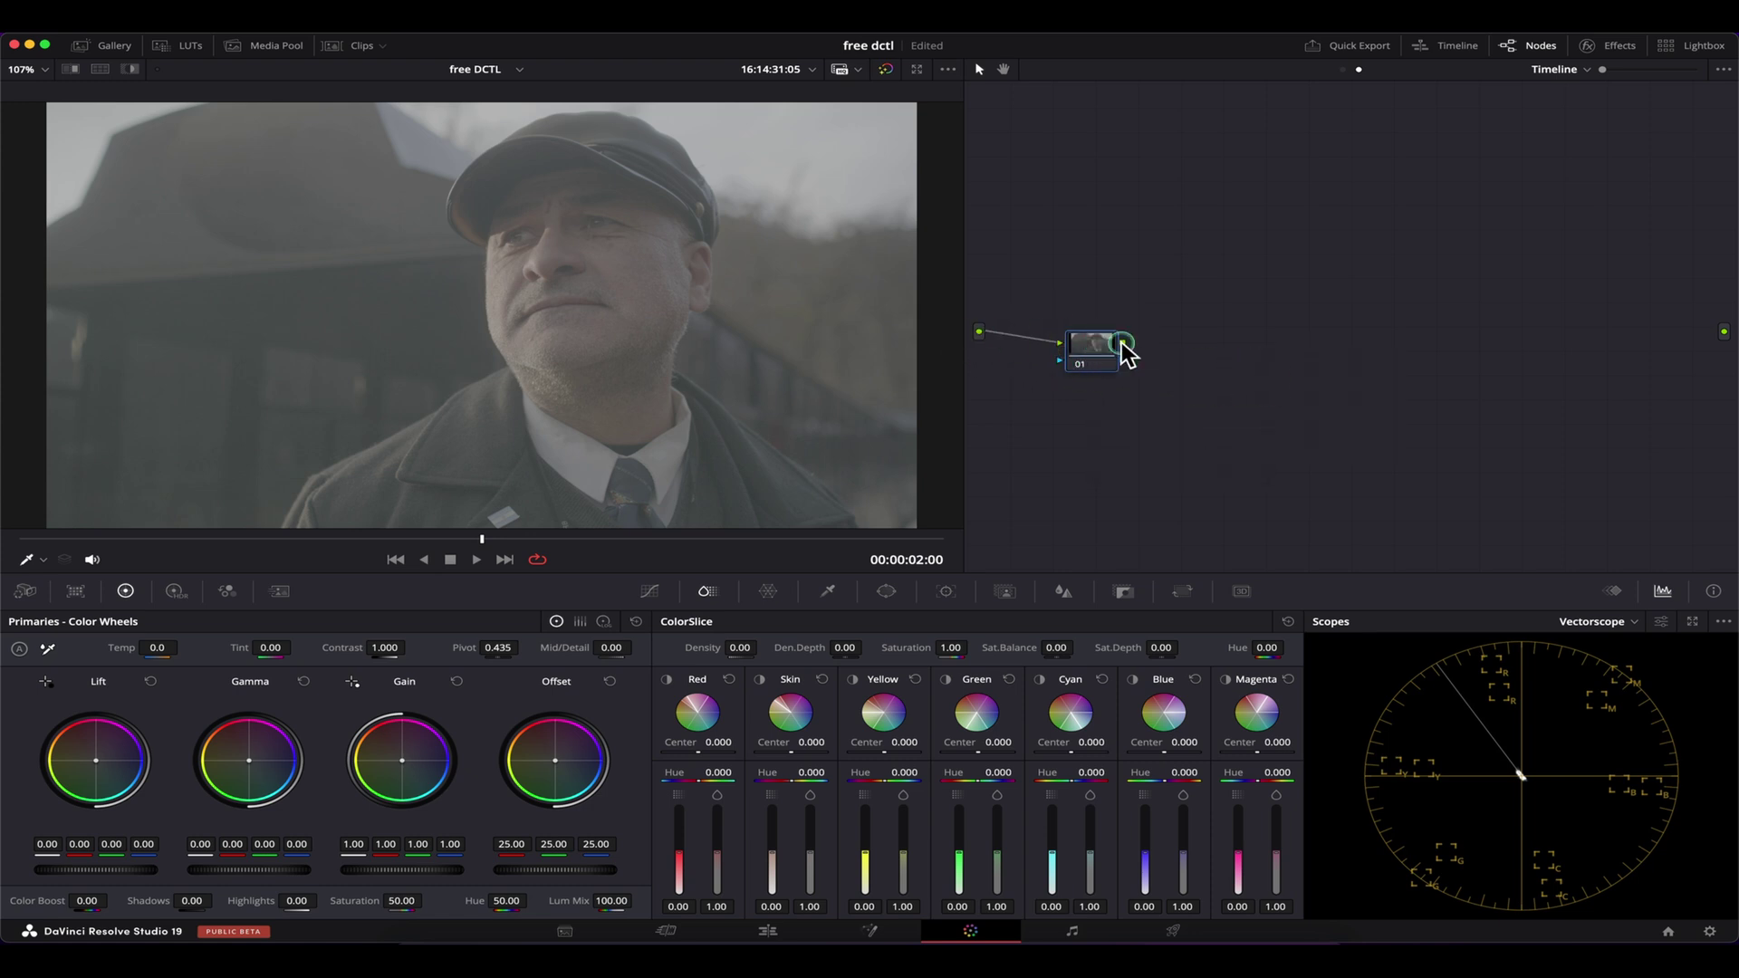
- Search the effects library for 'colo' and apply Color Space Transform to the new node
{"action": "left_click", "coordinate": [1620, 47]}
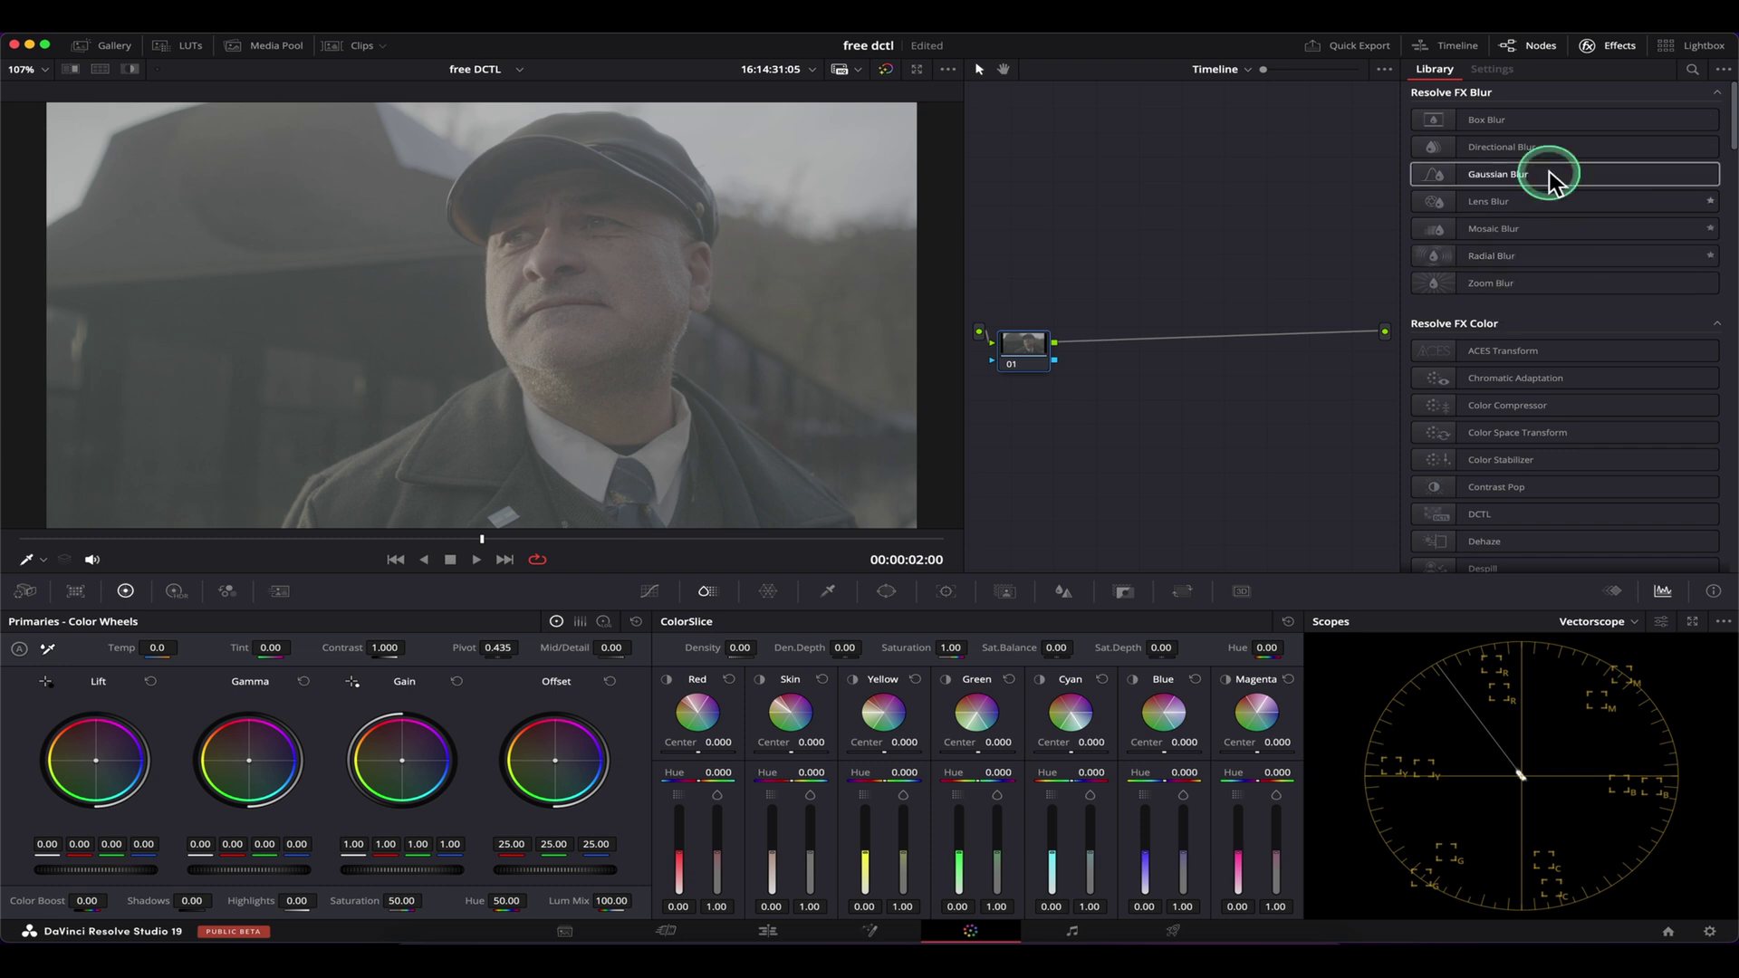
{"action": "left_click", "coordinate": [1692, 71]}
{"action": "type", "text": "colo"}
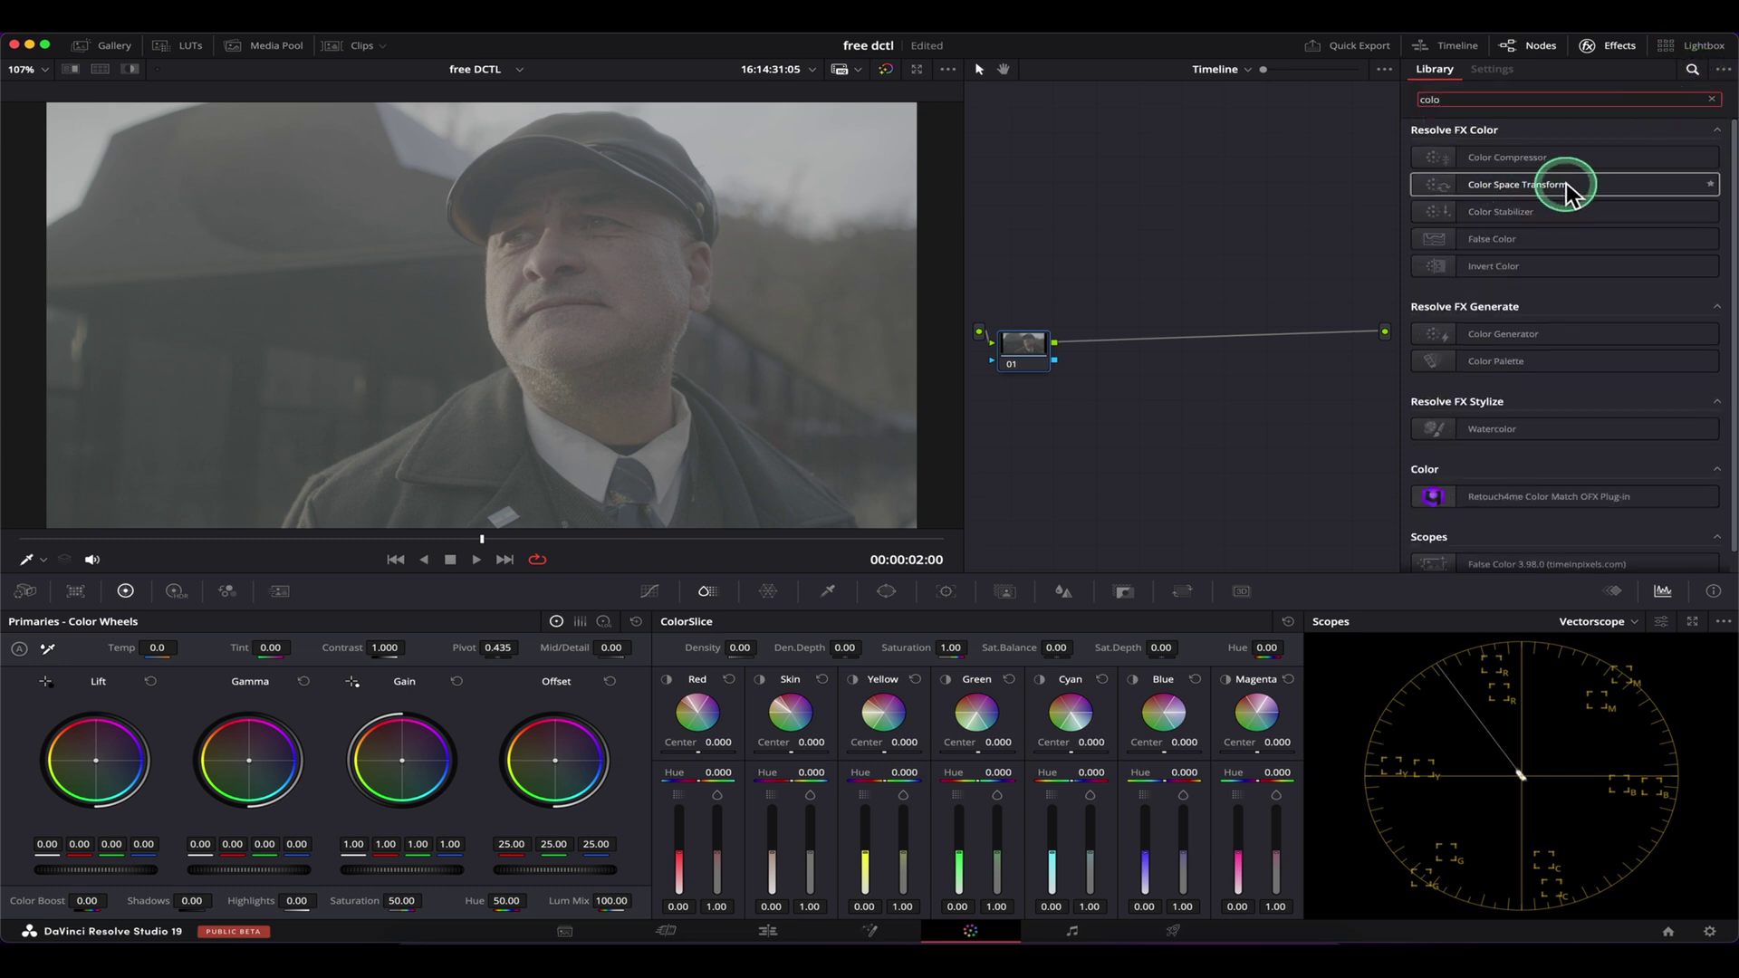
{"action": "mouse_move", "coordinate": [1567, 188]}
{"action": "left_mouse_down"}
{"action": "mouse_move", "coordinate": [1155, 222]}
{"action": "mouse_move", "coordinate": [1048, 379]}
{"action": "mouse_move", "coordinate": [1090, 353]}
{"action": "left_mouse_up"}
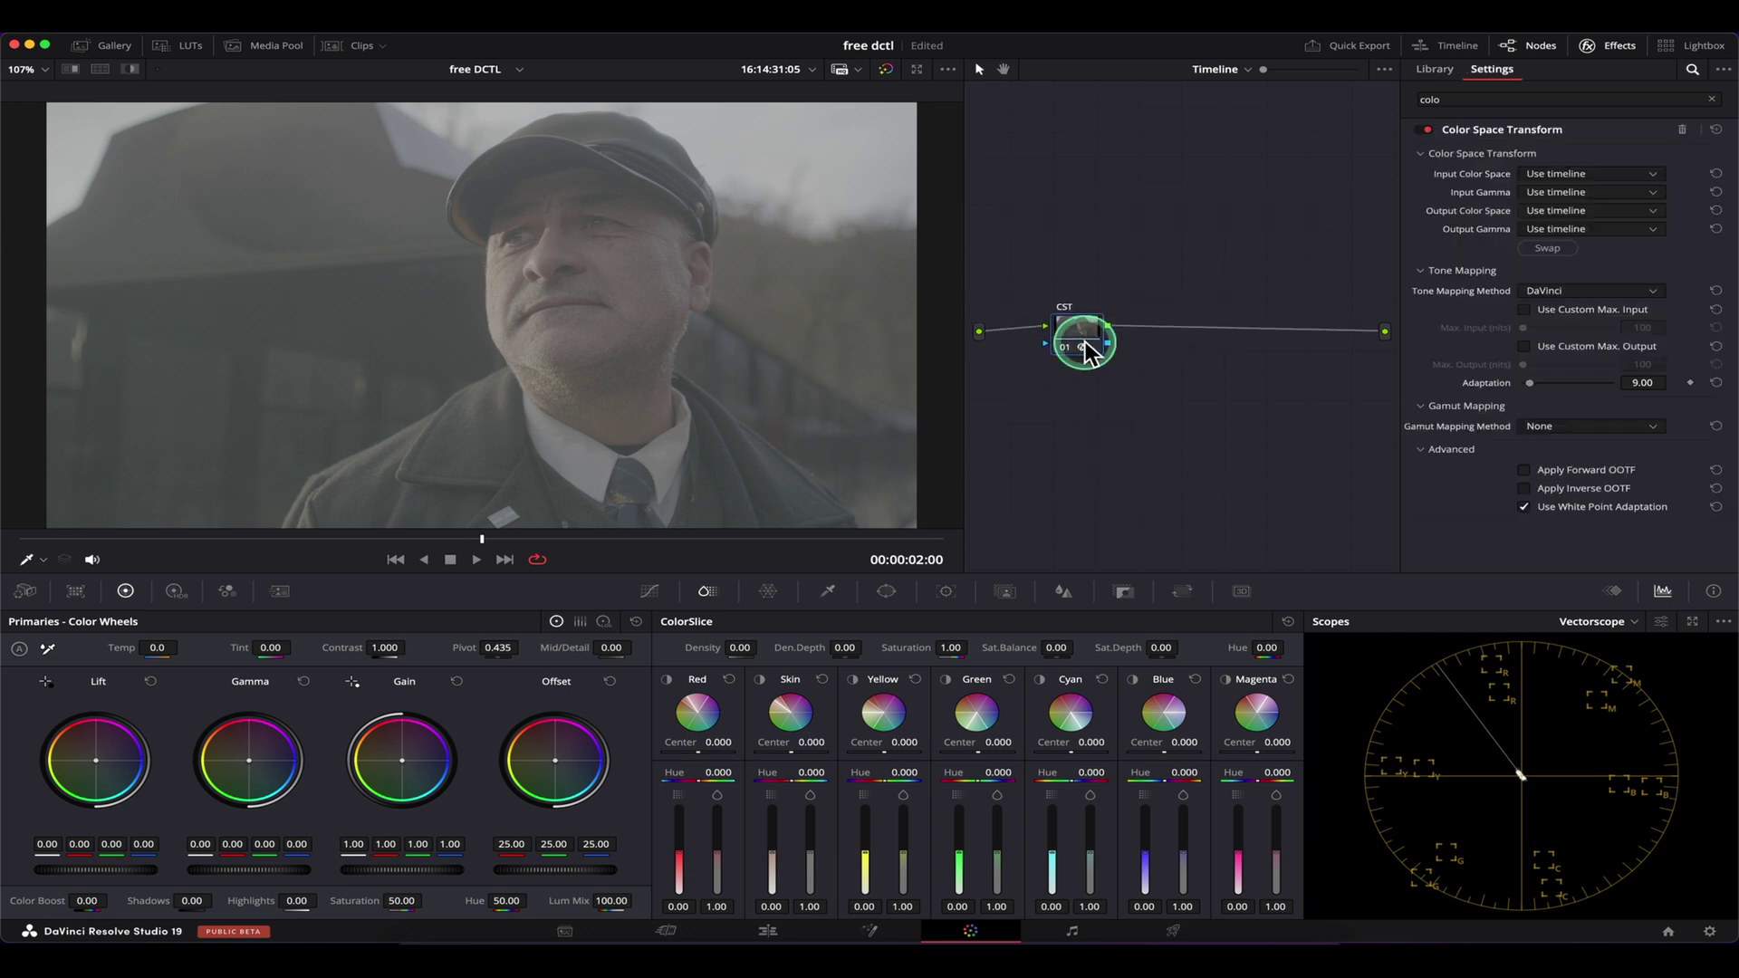
- Set the CST input to Blackmagic Wide Gamut Gen 4/5 colour space and Blackmagic Design Film Gen 5 gamma
{"action": "left_click", "coordinate": [1611, 174]}
{"action": "scroll", "coordinate": [1621, 235], "scroll_direction": "down", "scroll_amount": 5}
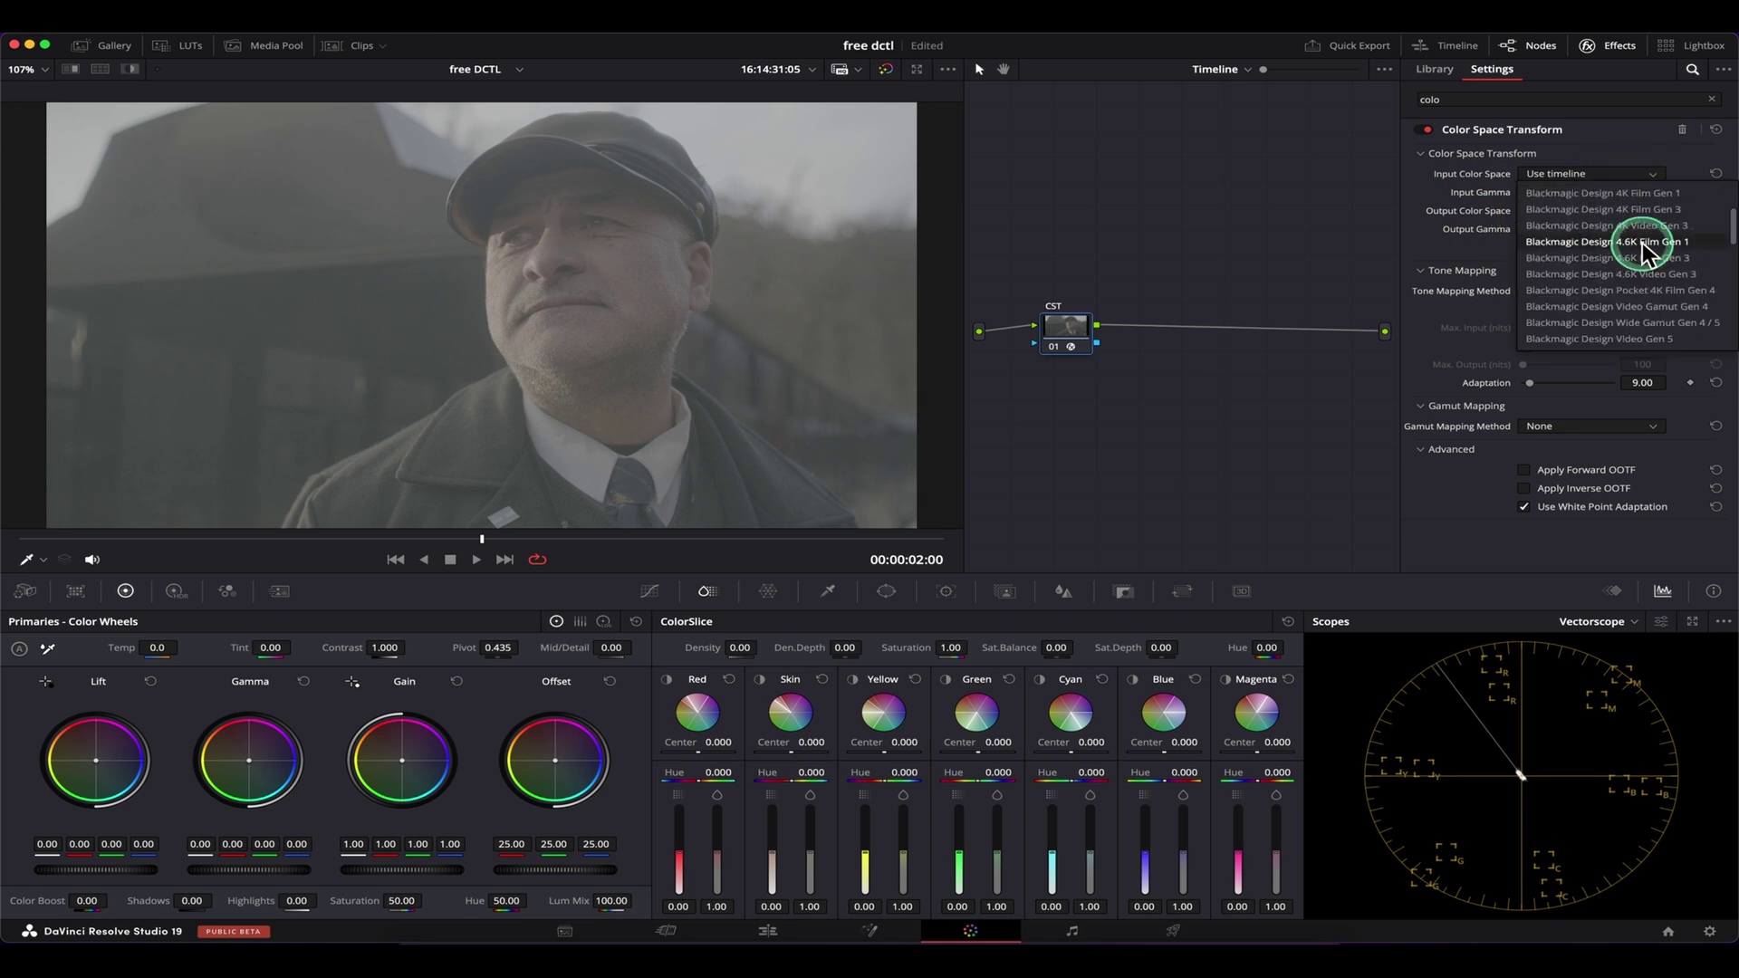
{"action": "left_click", "coordinate": [1626, 227]}
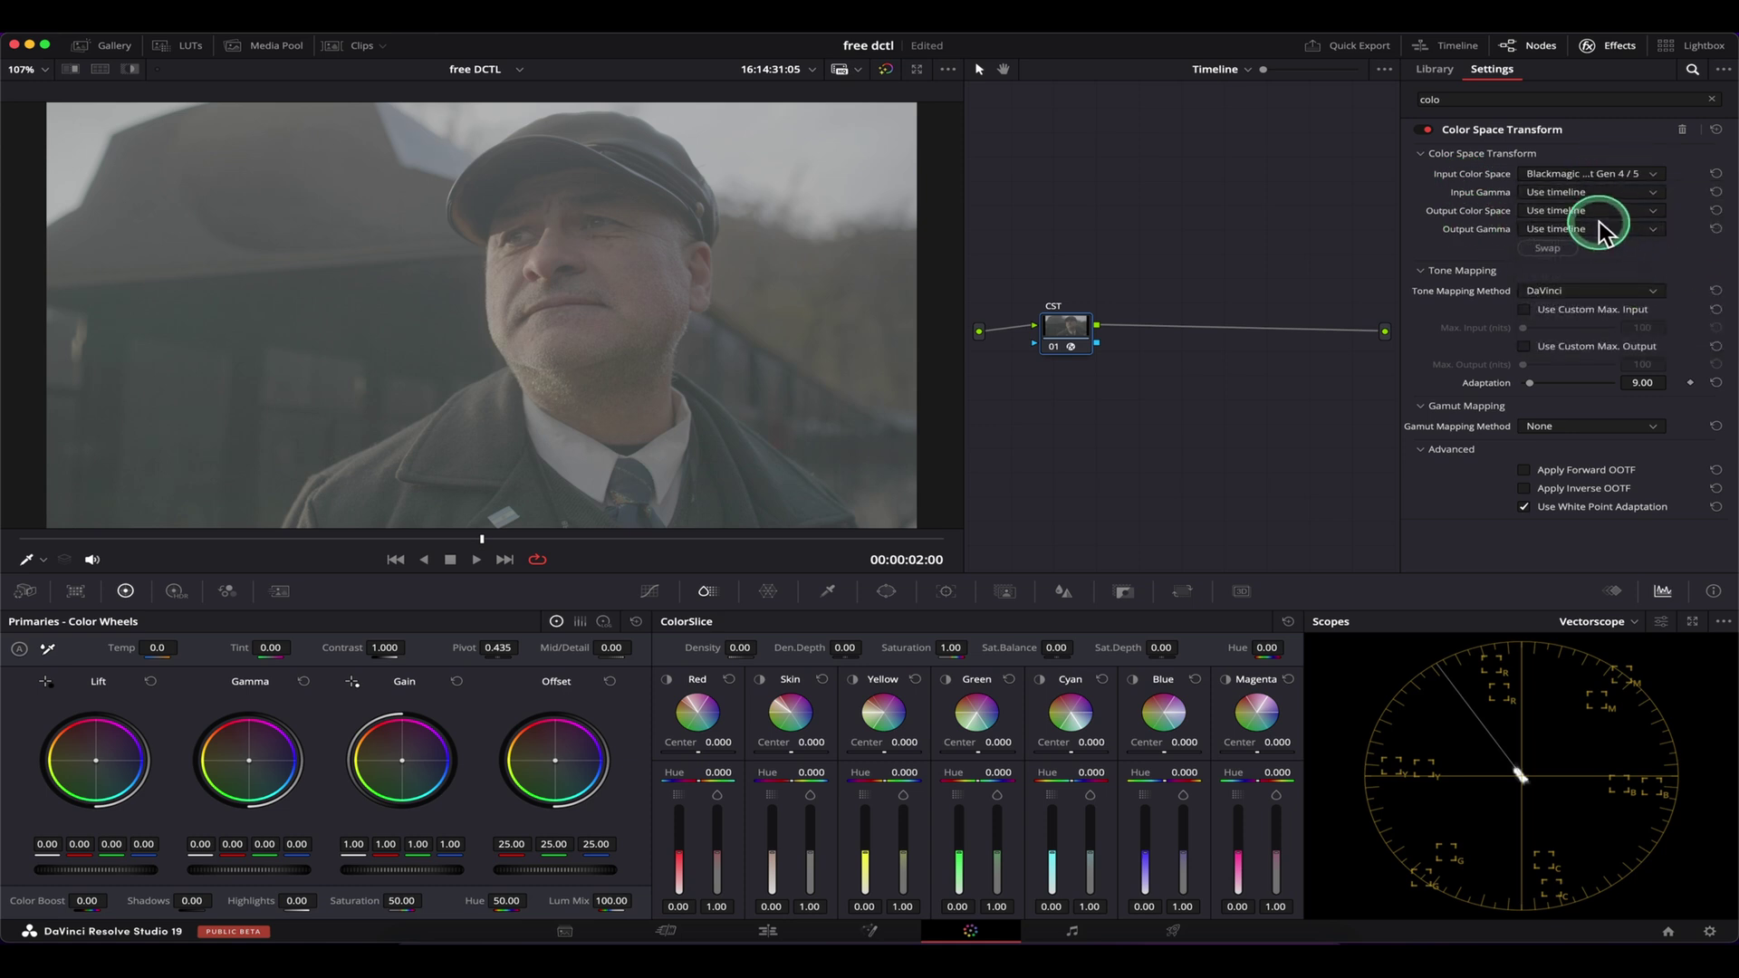
{"action": "left_click", "coordinate": [1594, 192]}
{"action": "scroll", "coordinate": [1621, 299], "scroll_direction": "down", "scroll_amount": 5}
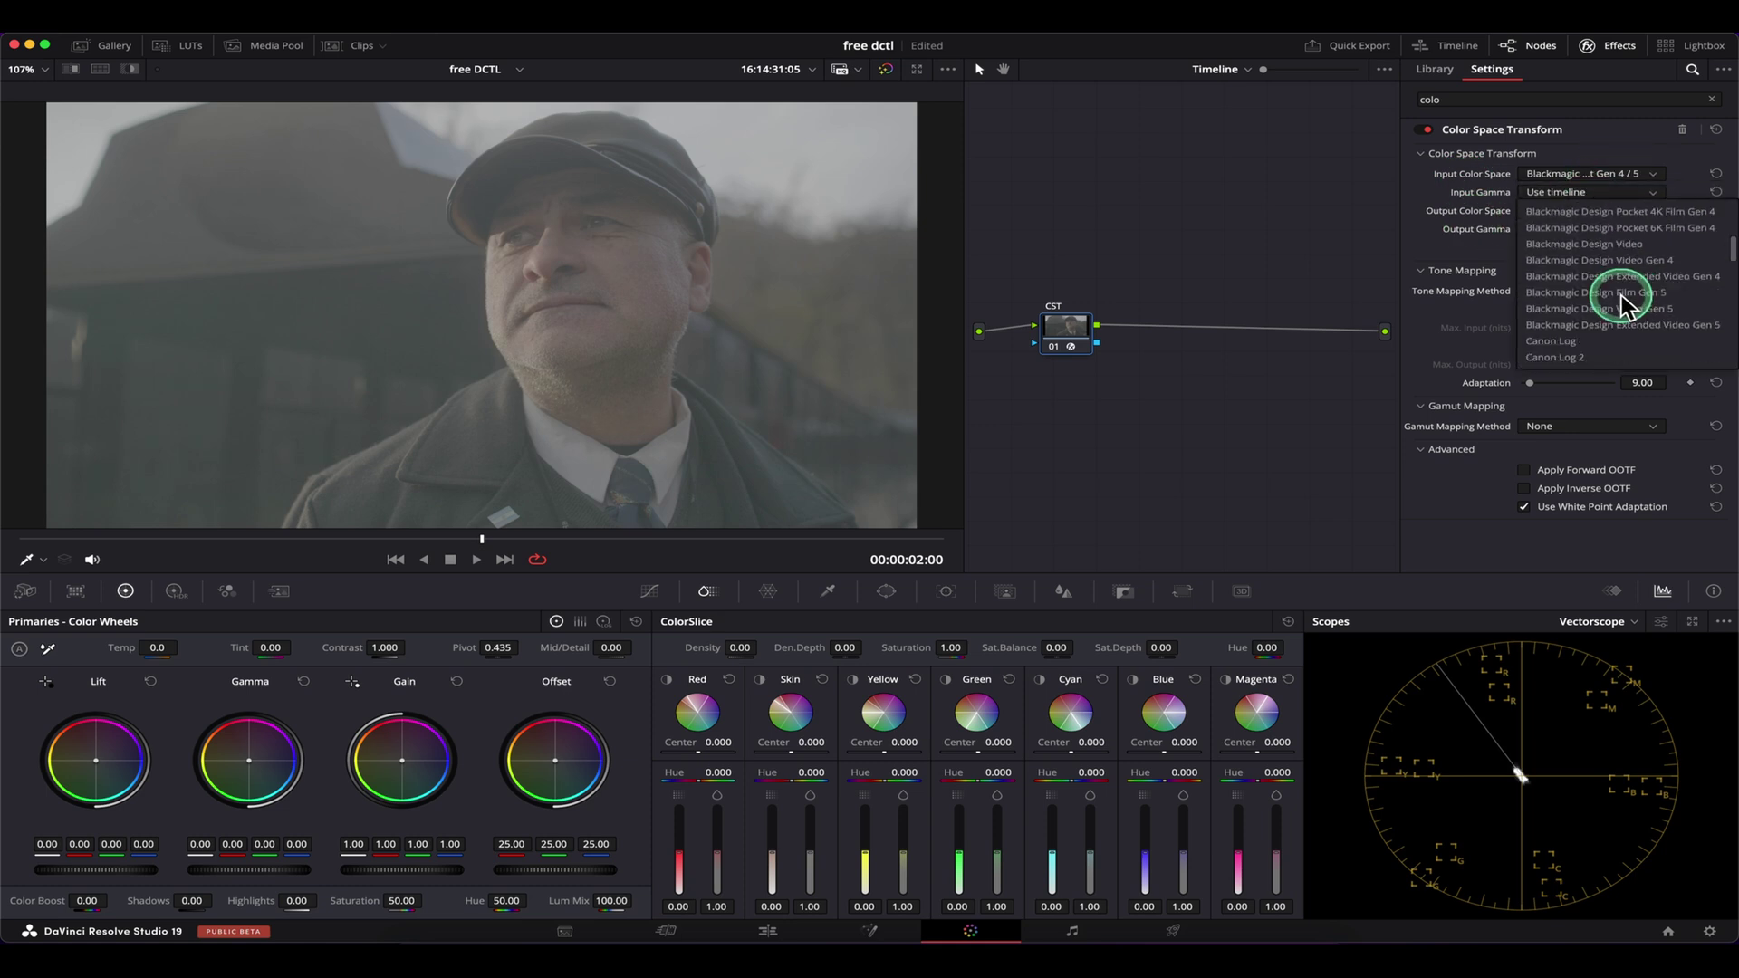
{"action": "left_click", "coordinate": [1712, 326]}
- Set the CST output to DaVinci Wide Gamut / DaVinci Intermediate and move the node up-right
{"action": "left_click", "coordinate": [1576, 210]}
{"action": "scroll", "coordinate": [1581, 222], "scroll_direction": "down", "scroll_amount": 5}
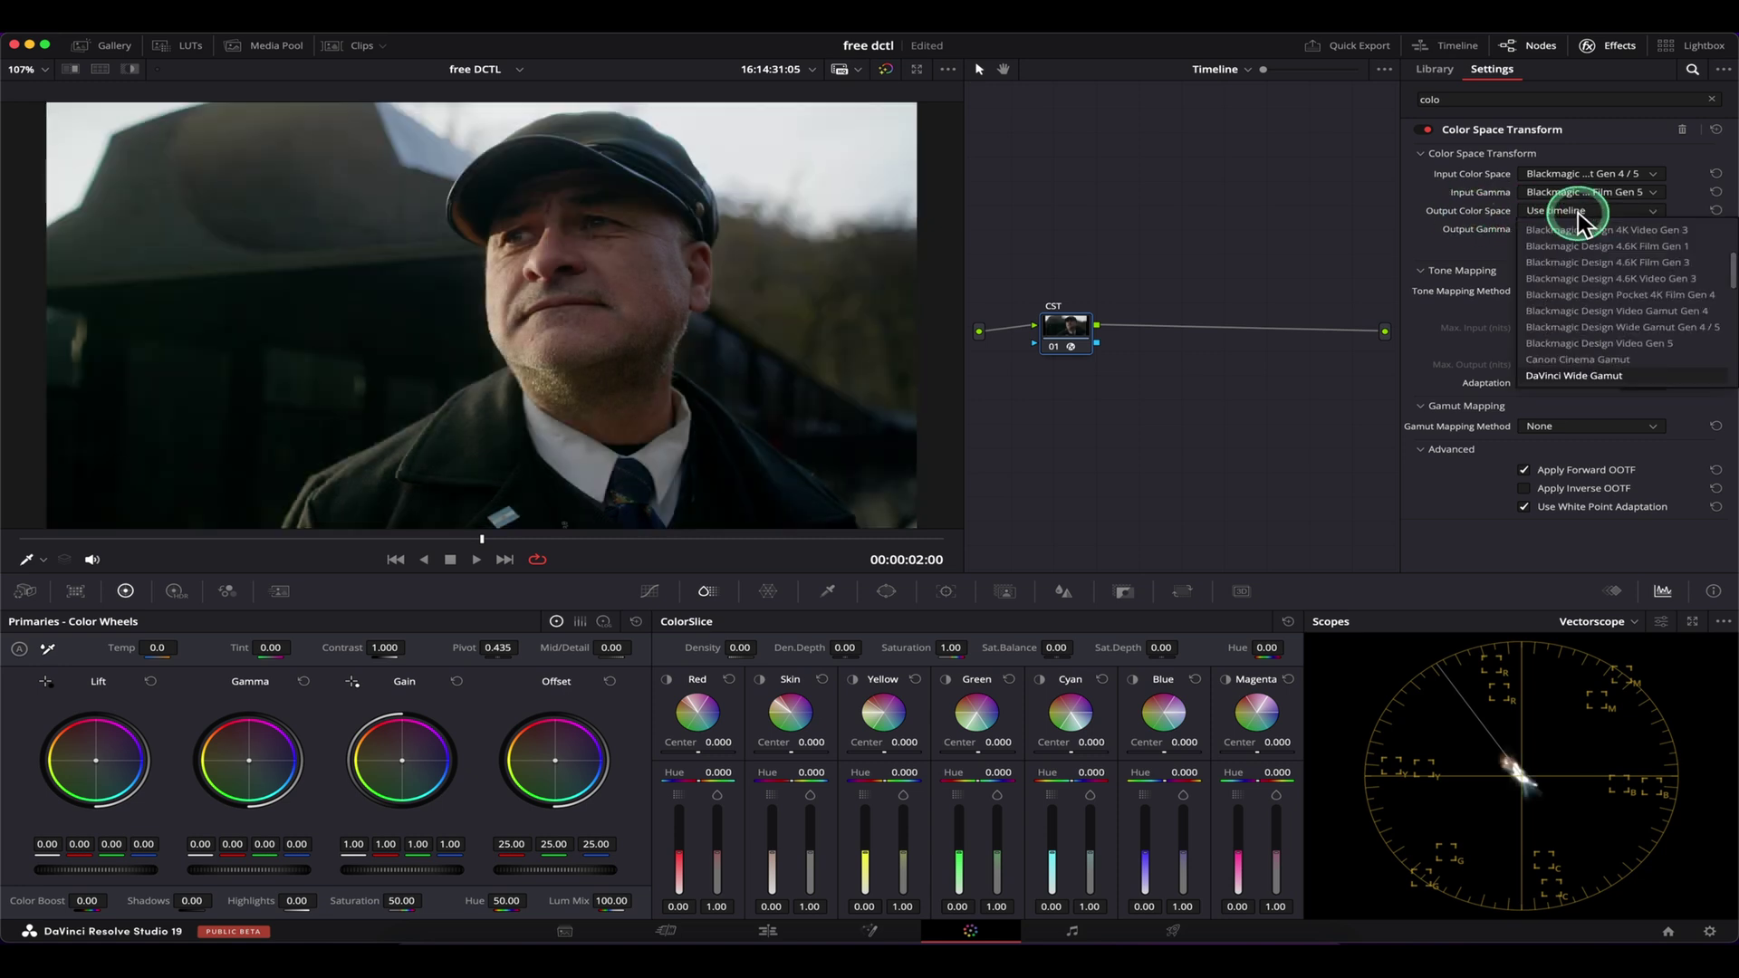
{"action": "key", "text": "Return"}
{"action": "left_click", "coordinate": [1580, 226]}
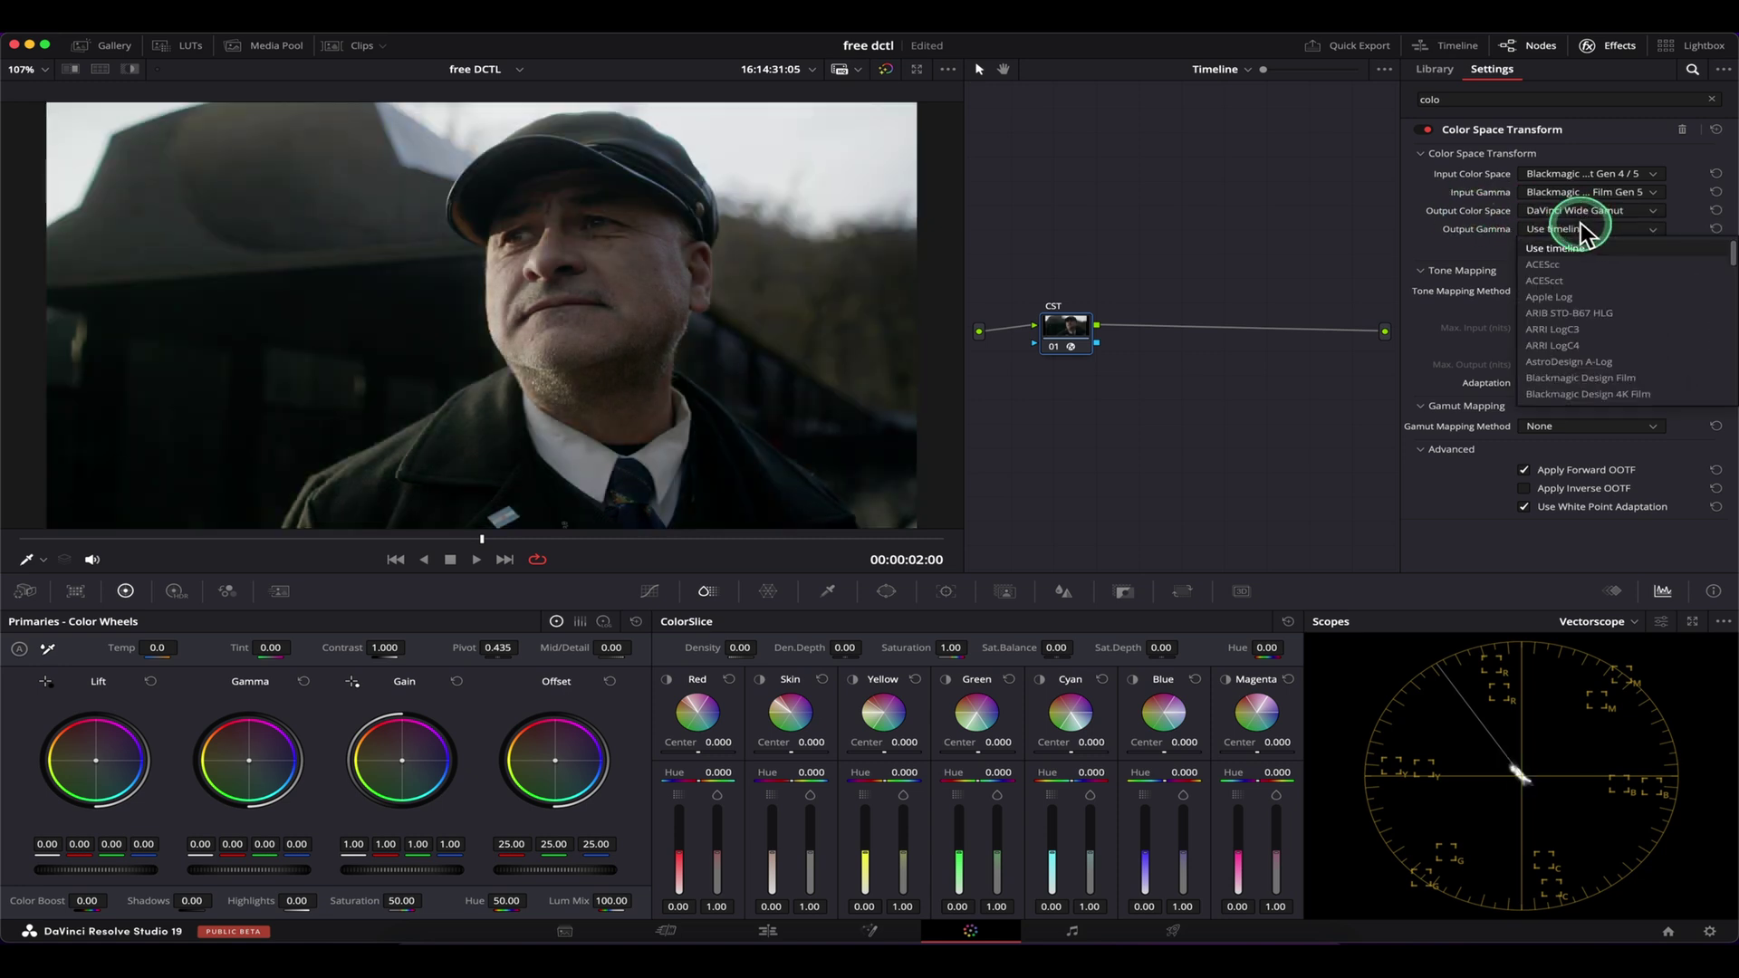
{"action": "key", "text": "Return"}
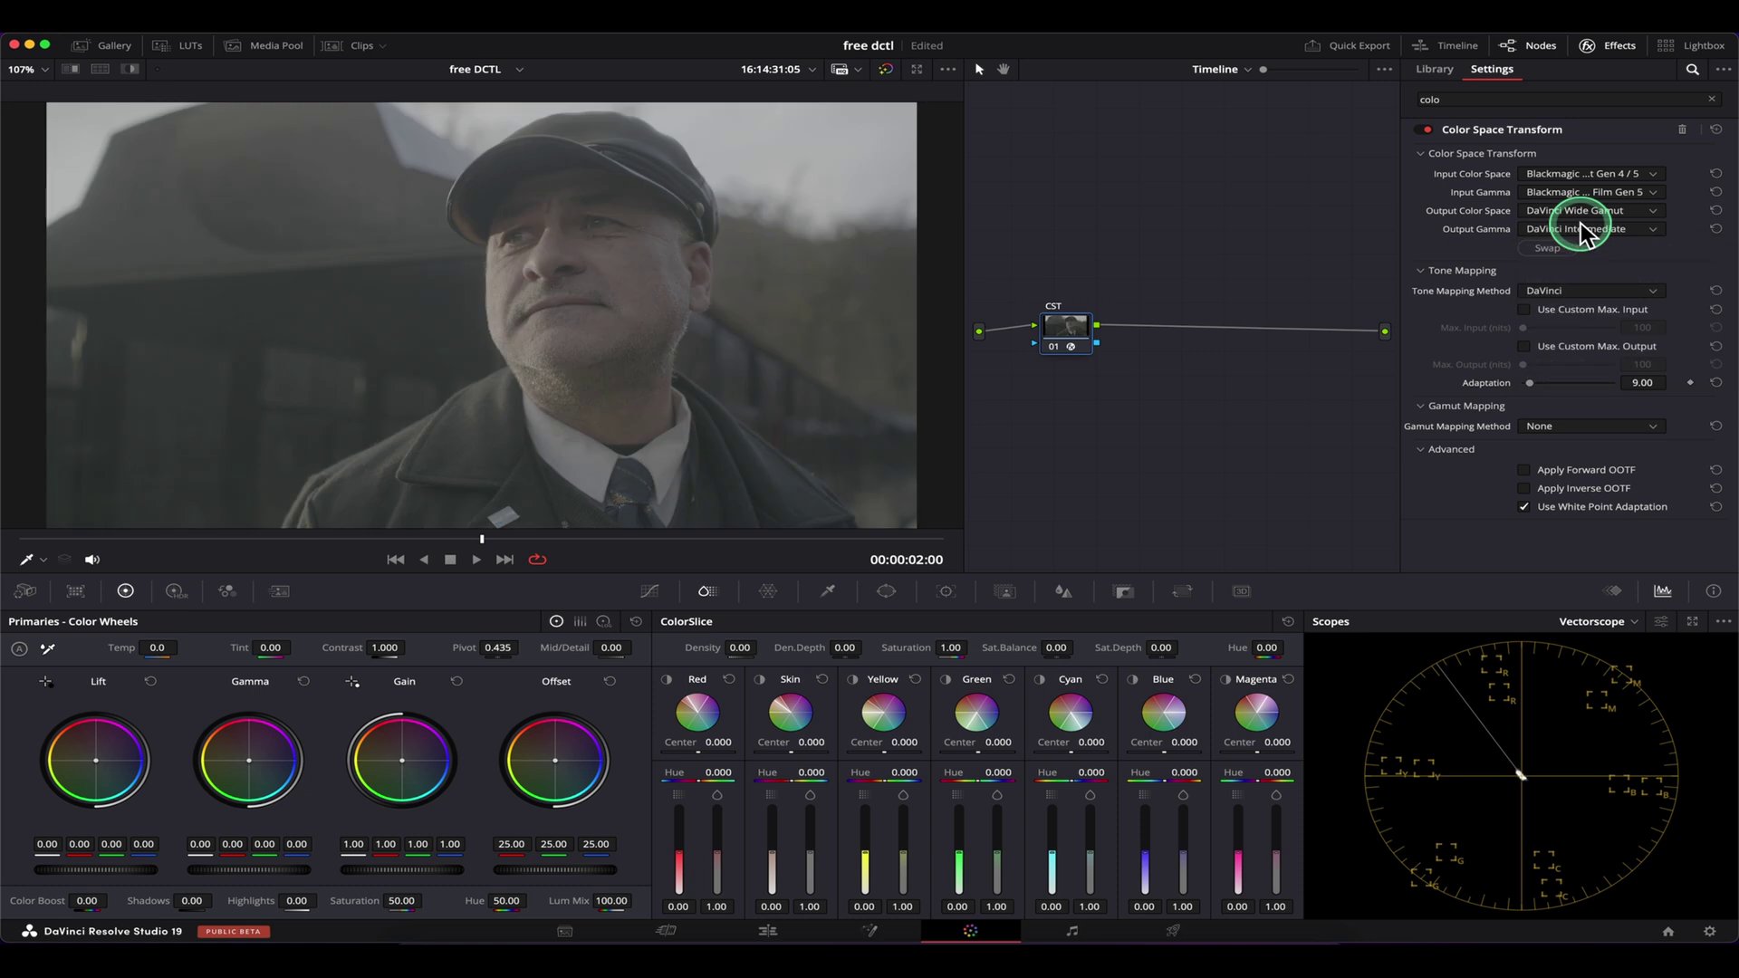
{"action": "left_click_drag", "start_coordinate": [1071, 342], "coordinate": [1093, 285]}
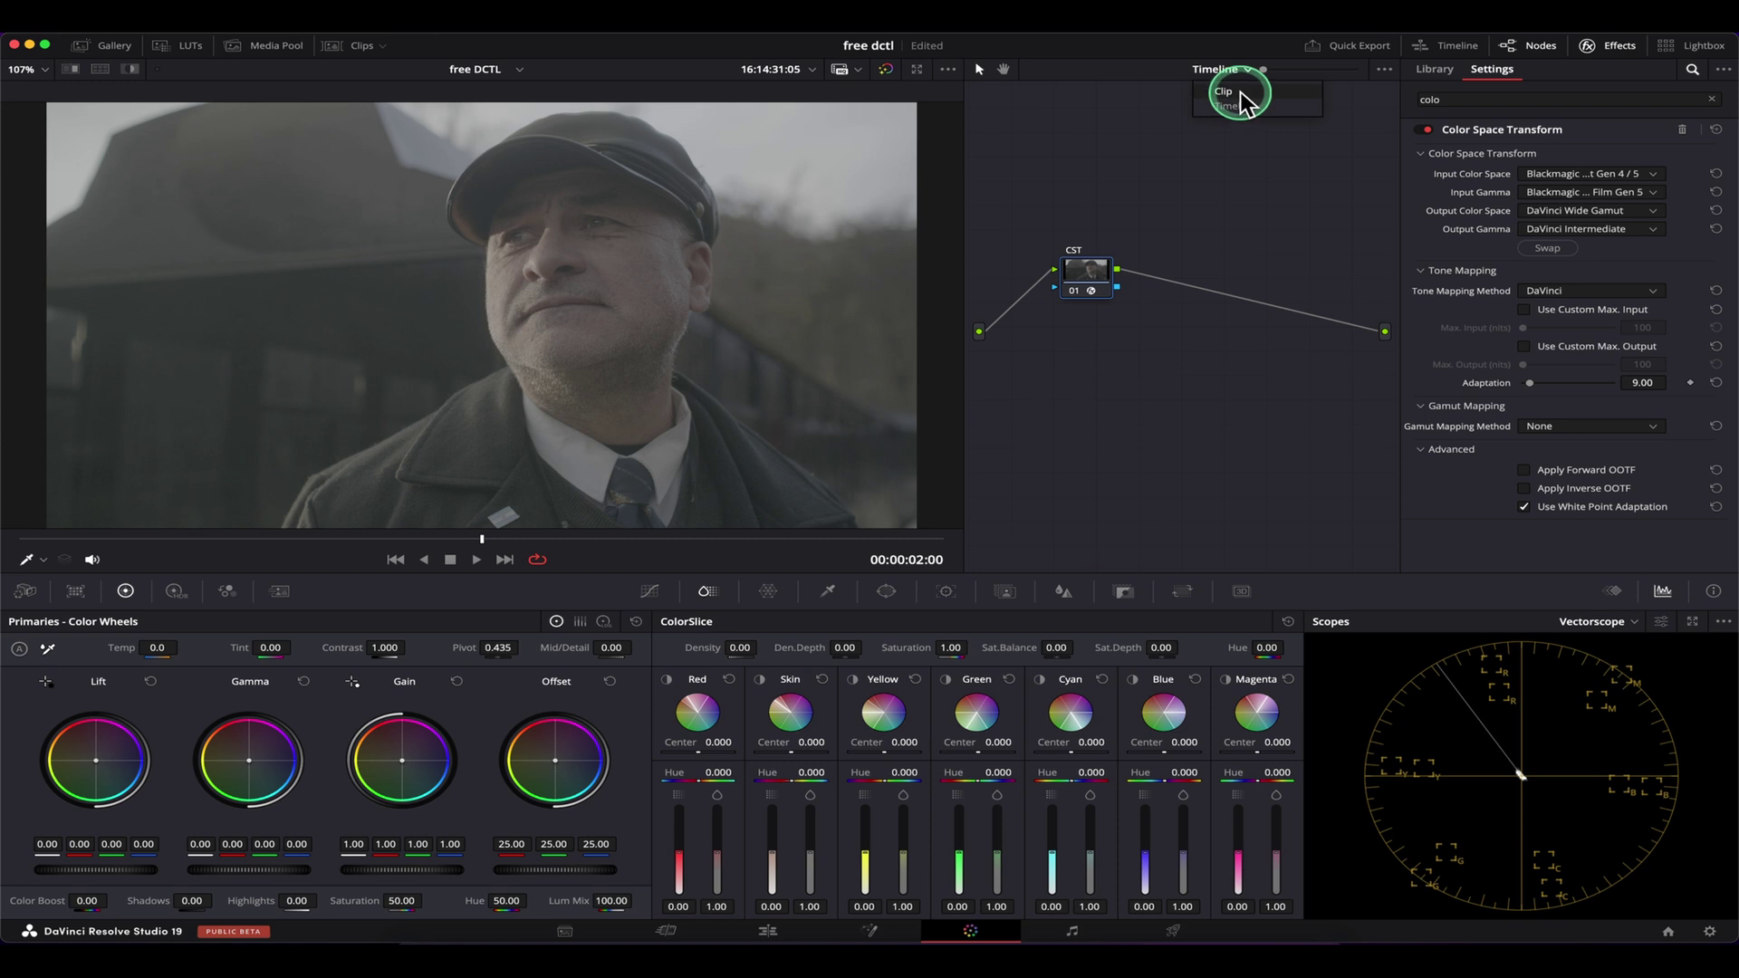
- Back in Clip nodes, add a second Color Space Transform node with input DaVinci Wide Gamut / DaVinci Intermediate
{"action": "left_click", "coordinate": [1224, 92]}
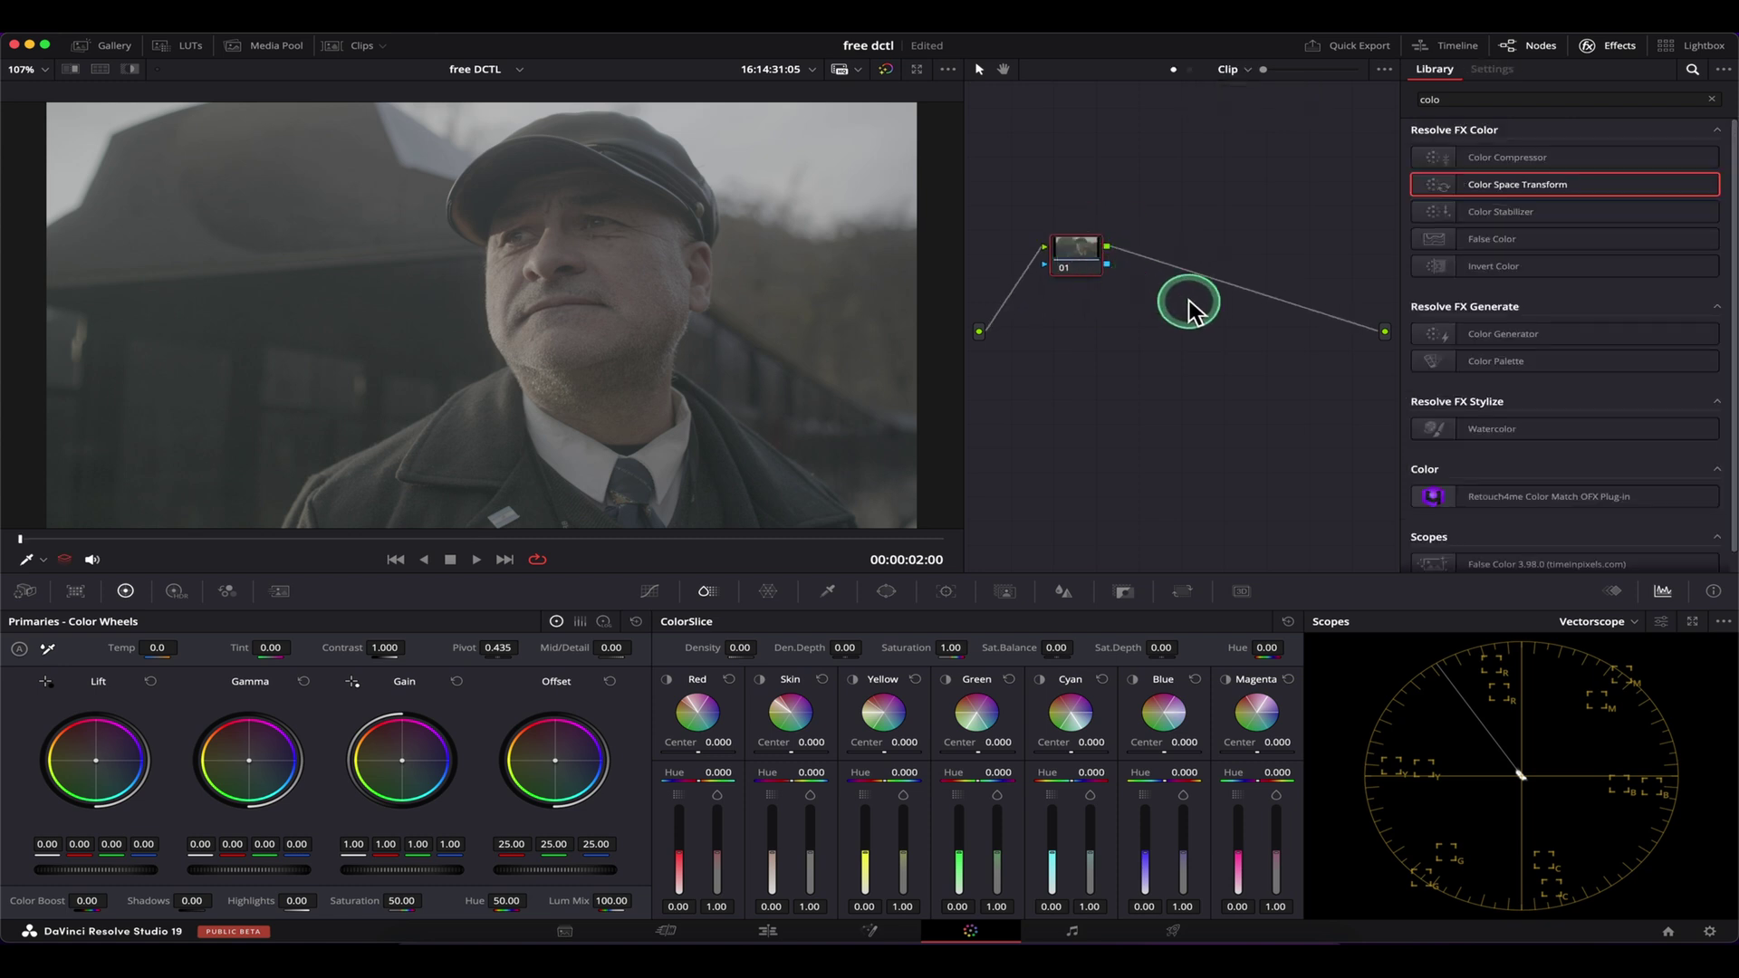
{"action": "left_click_drag", "start_coordinate": [1519, 181], "coordinate": [1168, 266]}
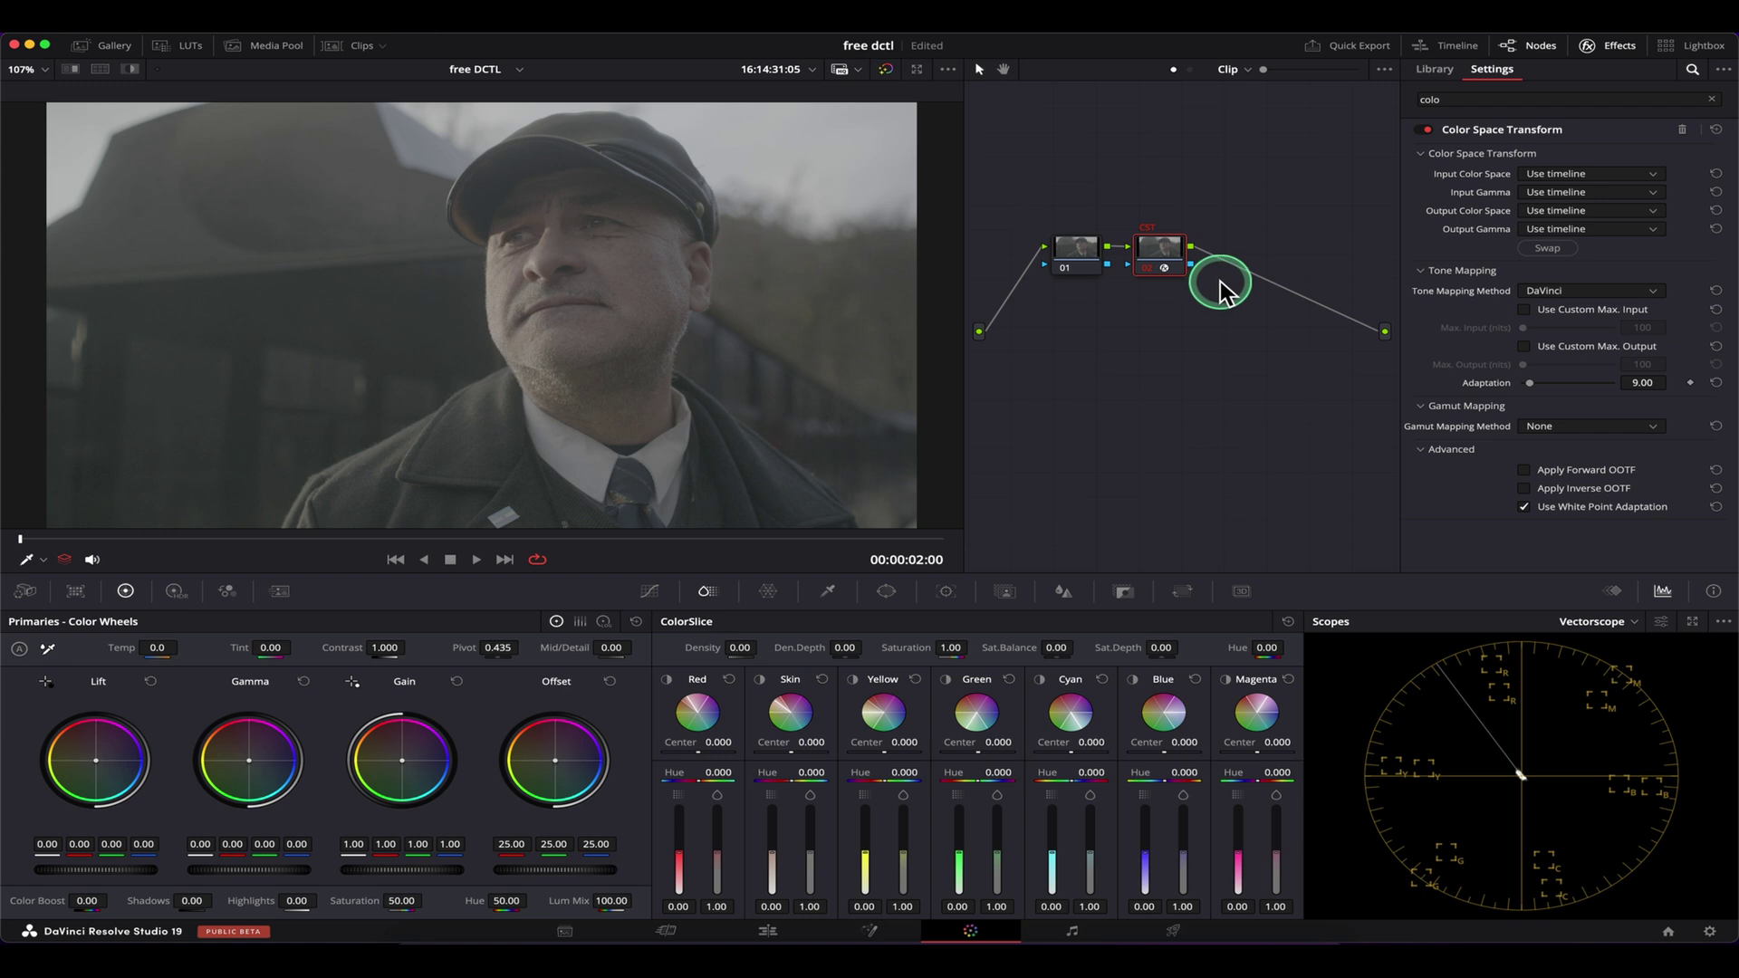
{"action": "left_click", "coordinate": [1563, 177]}
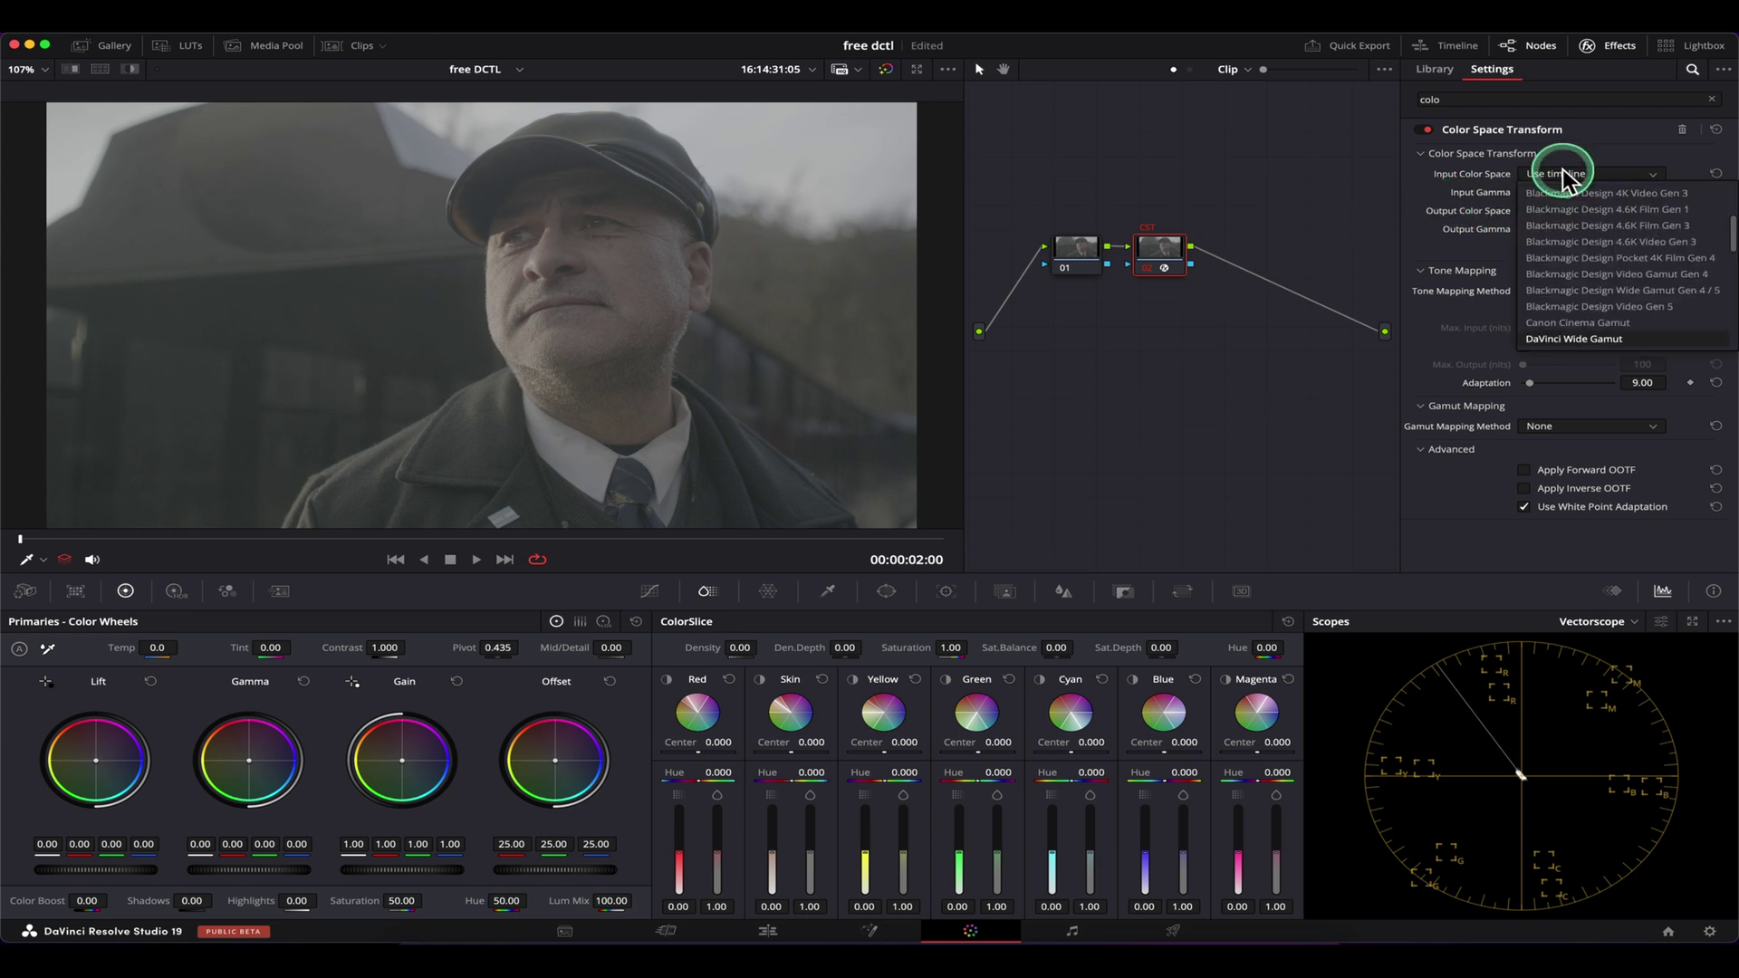
{"action": "left_click", "coordinate": [1600, 214]}
{"action": "left_click", "coordinate": [1590, 194]}
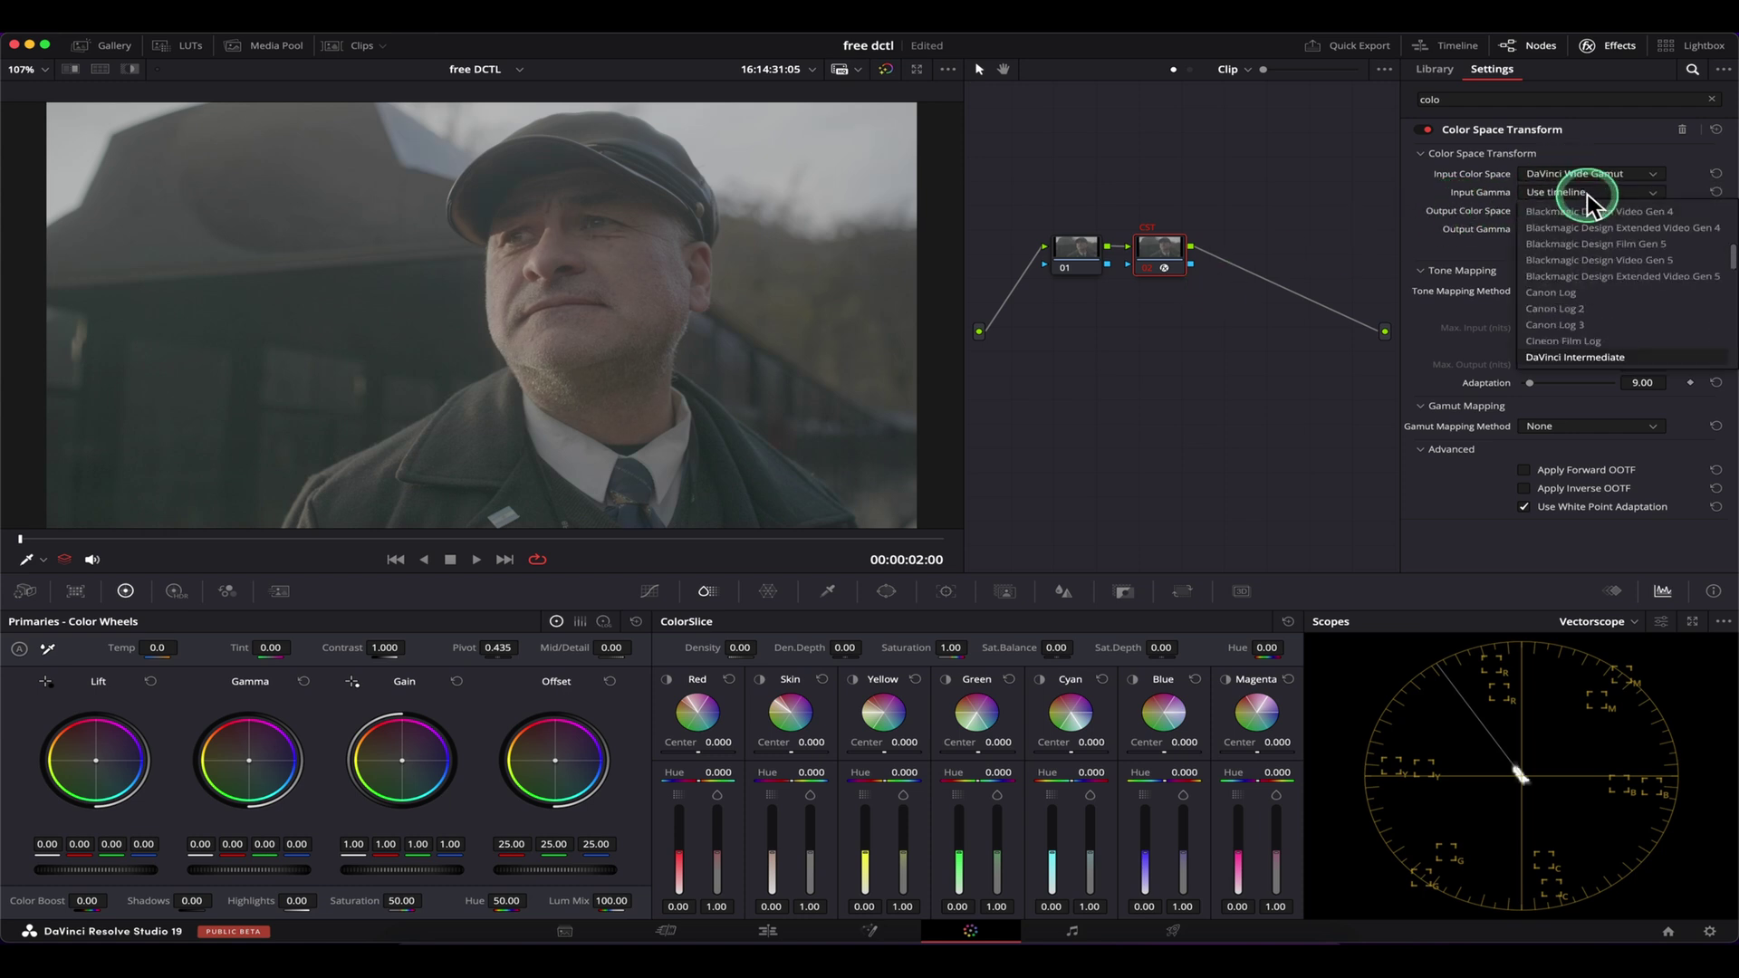
{"action": "left_click", "coordinate": [1581, 188]}
- Set the second CST output to Rec.709 / Rec.709-A and move node 02 lower
{"action": "left_click", "coordinate": [1583, 210]}
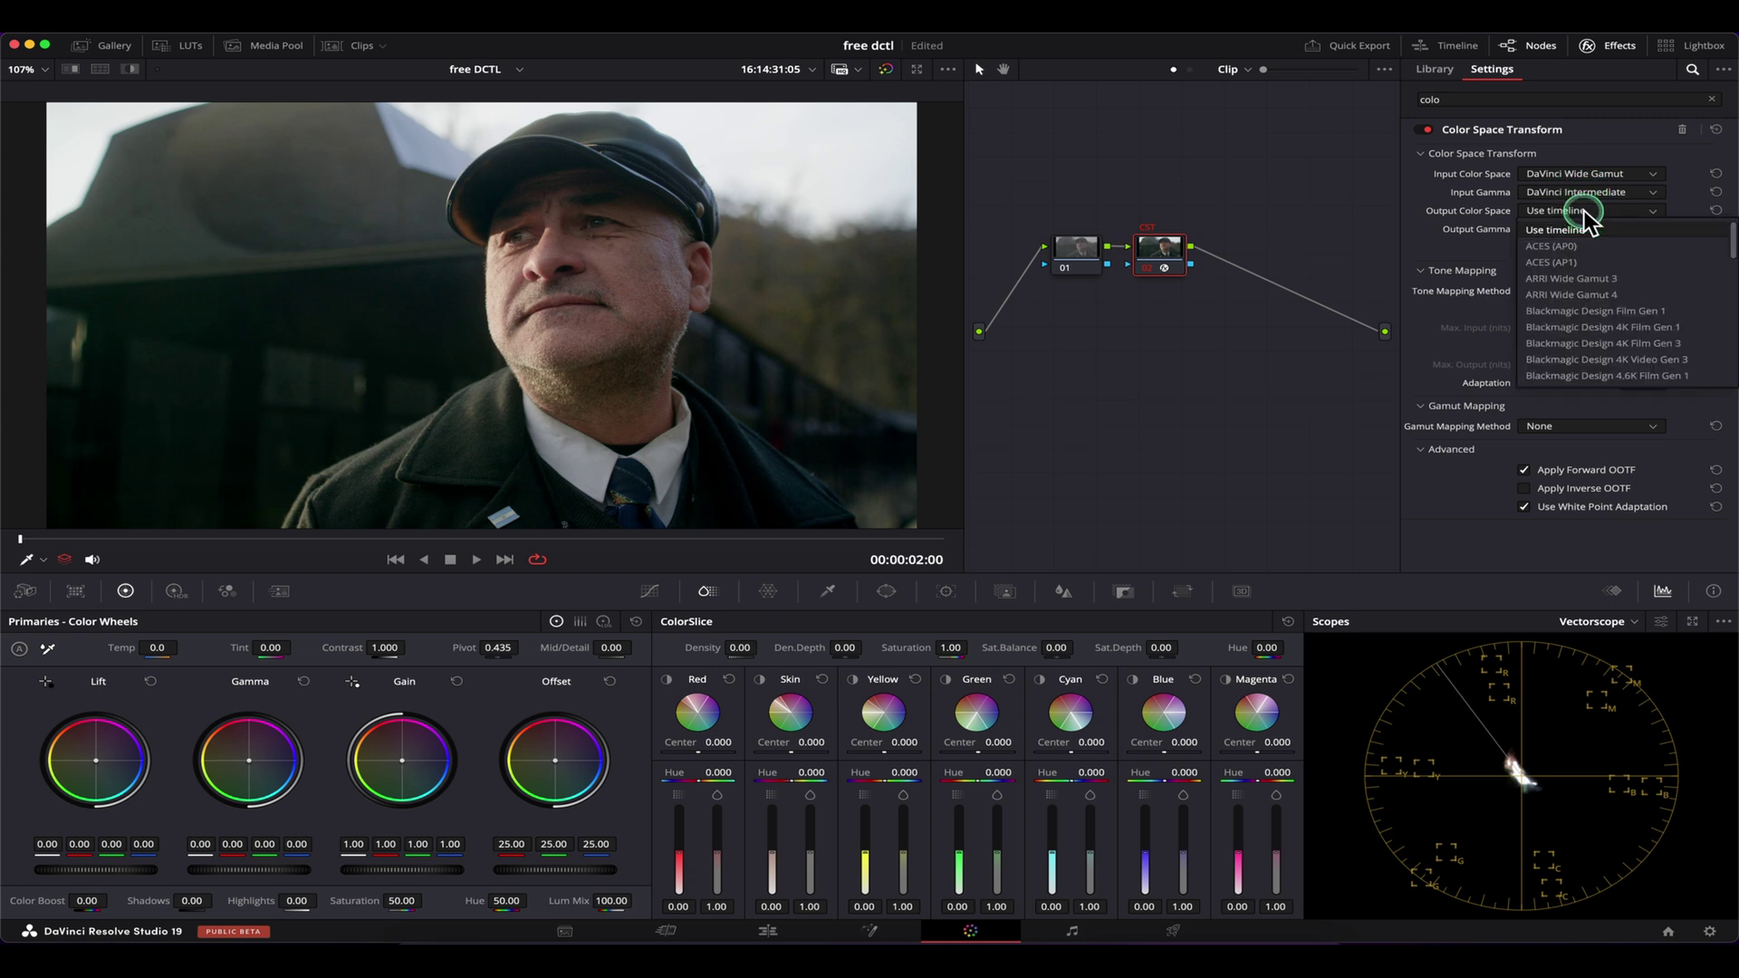
{"action": "scroll", "coordinate": [1583, 227], "scroll_direction": "down", "scroll_amount": 10}
{"action": "left_click", "coordinate": [1558, 376]}
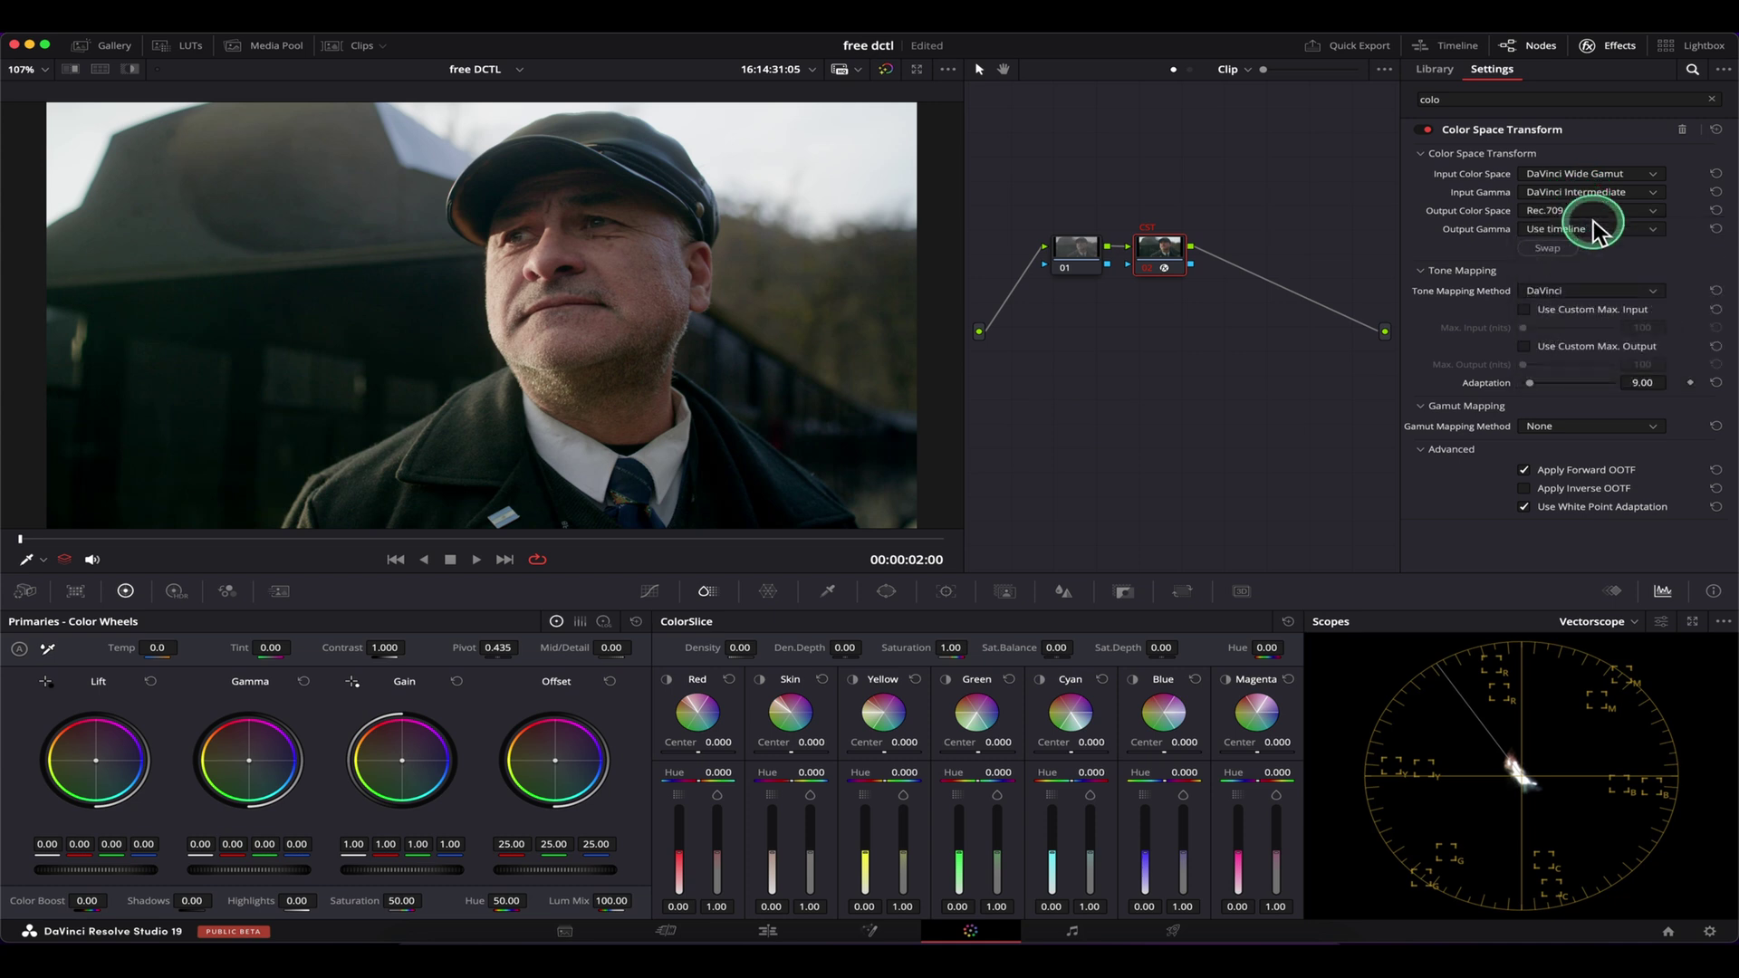
{"action": "left_click", "coordinate": [1594, 231]}
{"action": "key", "text": "Return"}
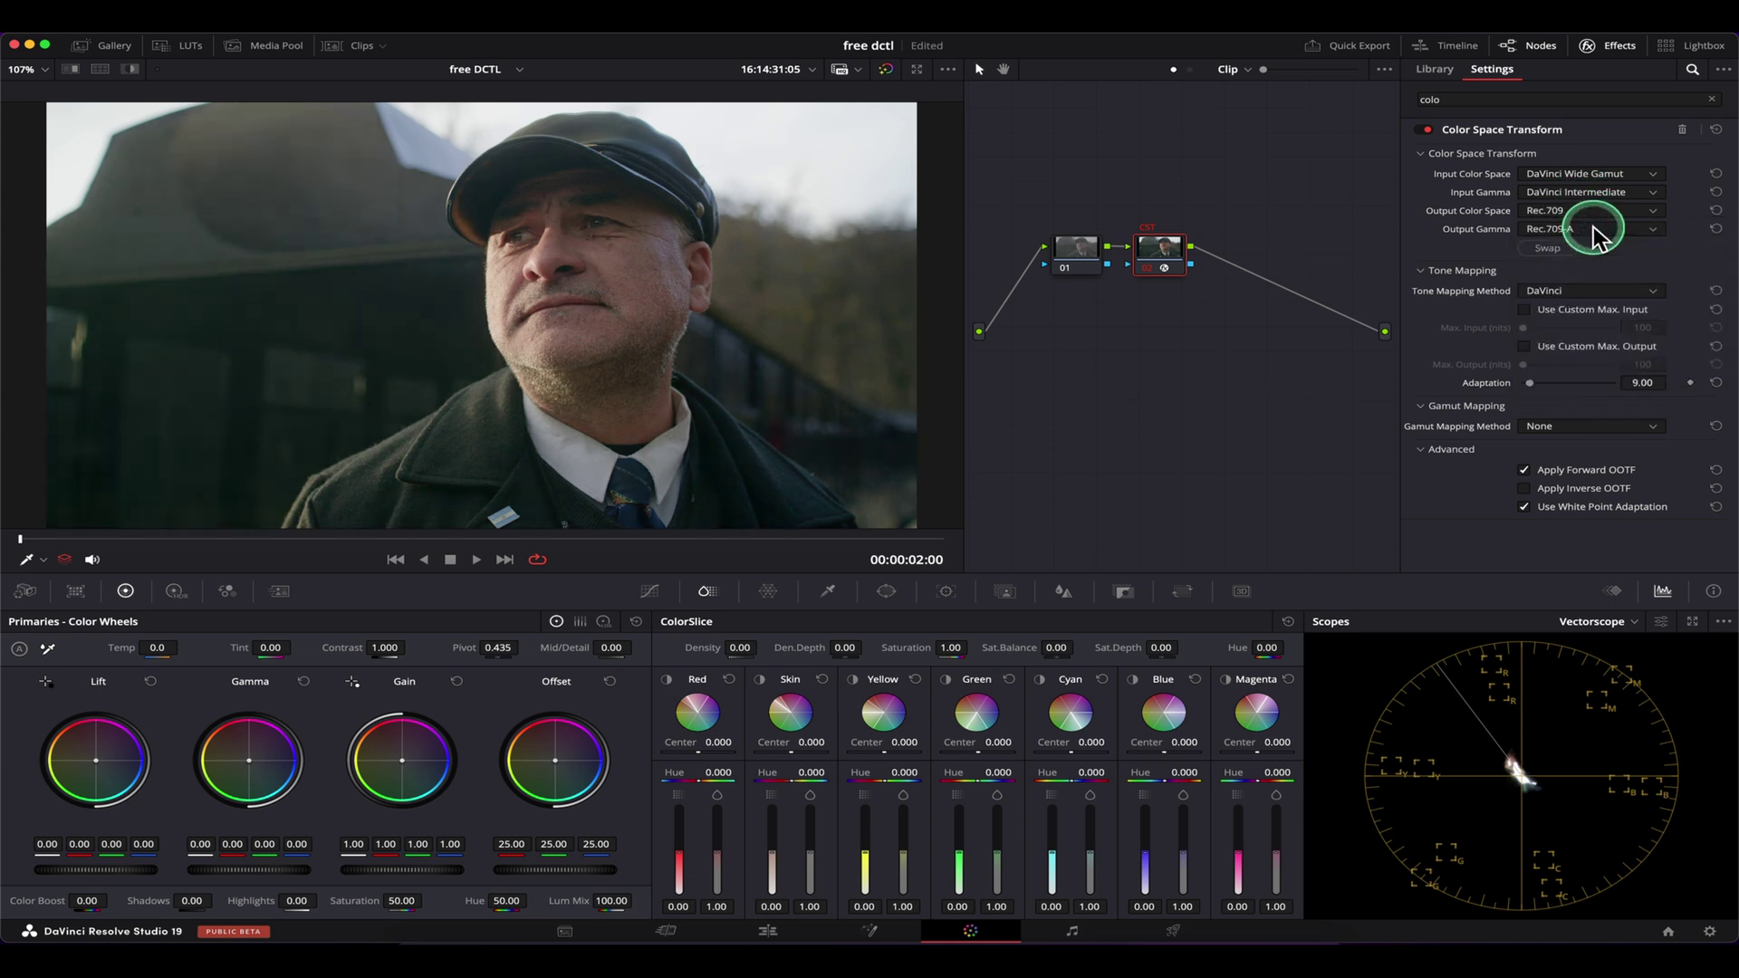
{"action": "left_click_drag", "start_coordinate": [1166, 257], "coordinate": [1343, 464]}
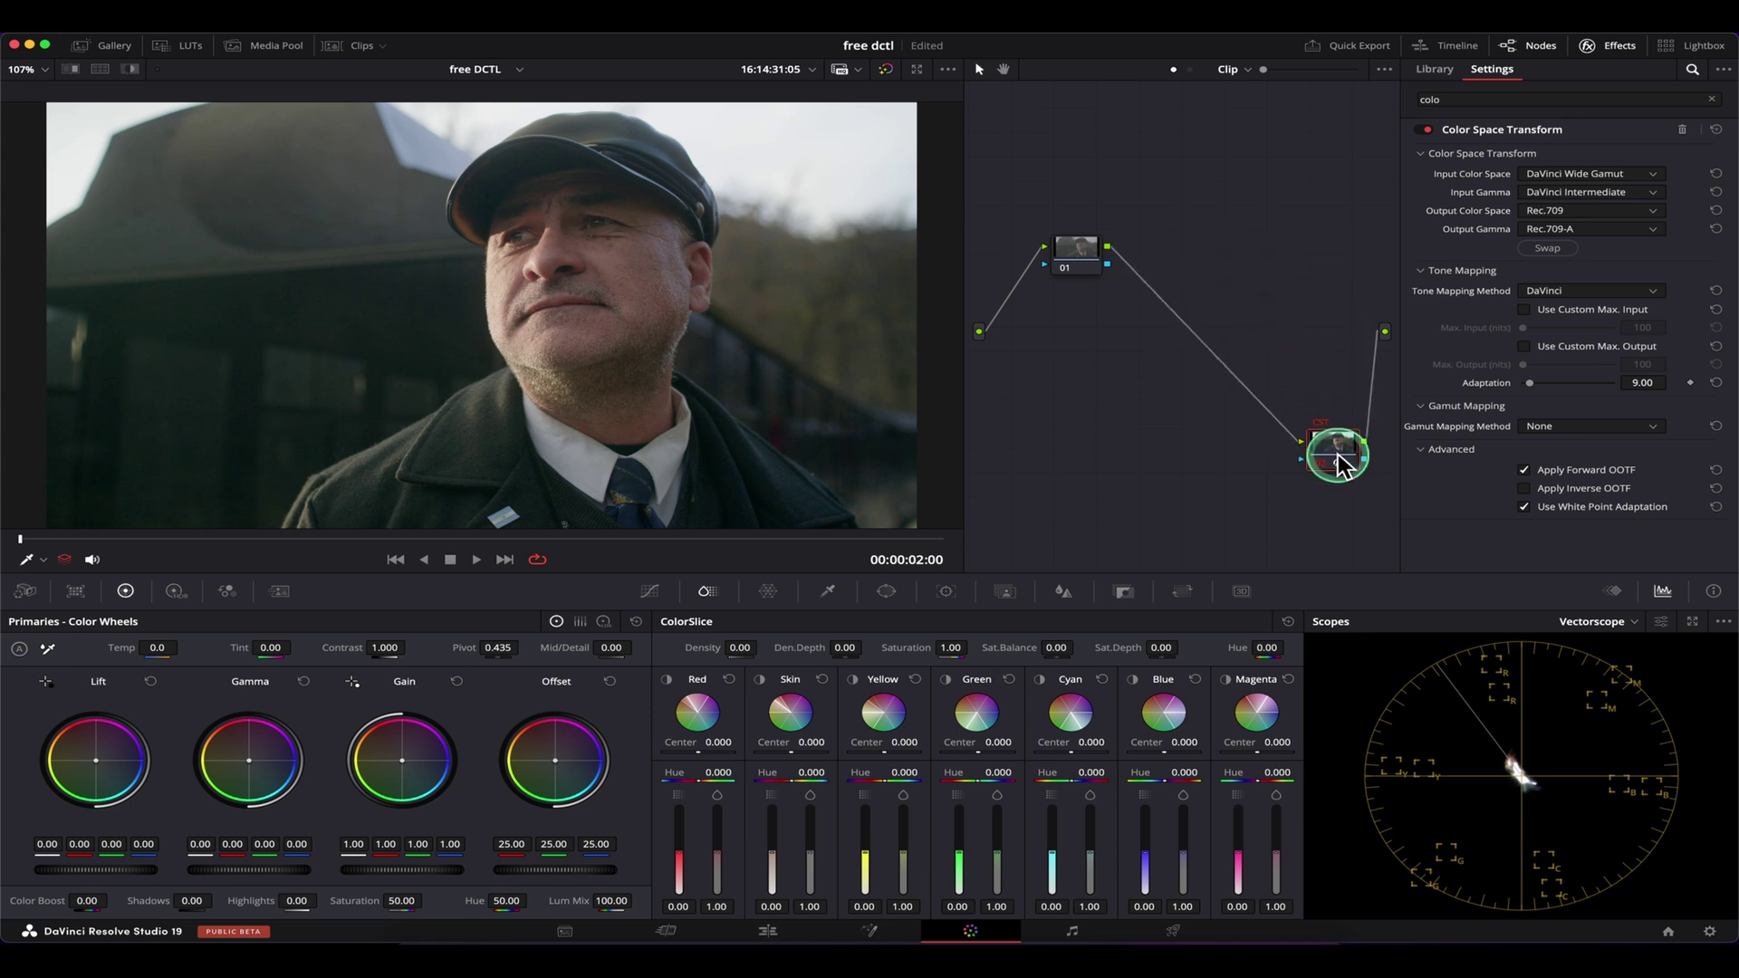
- On the woman's clip, place the CST node in the chain after node 01
{"action": "left_click", "coordinate": [362, 46]}
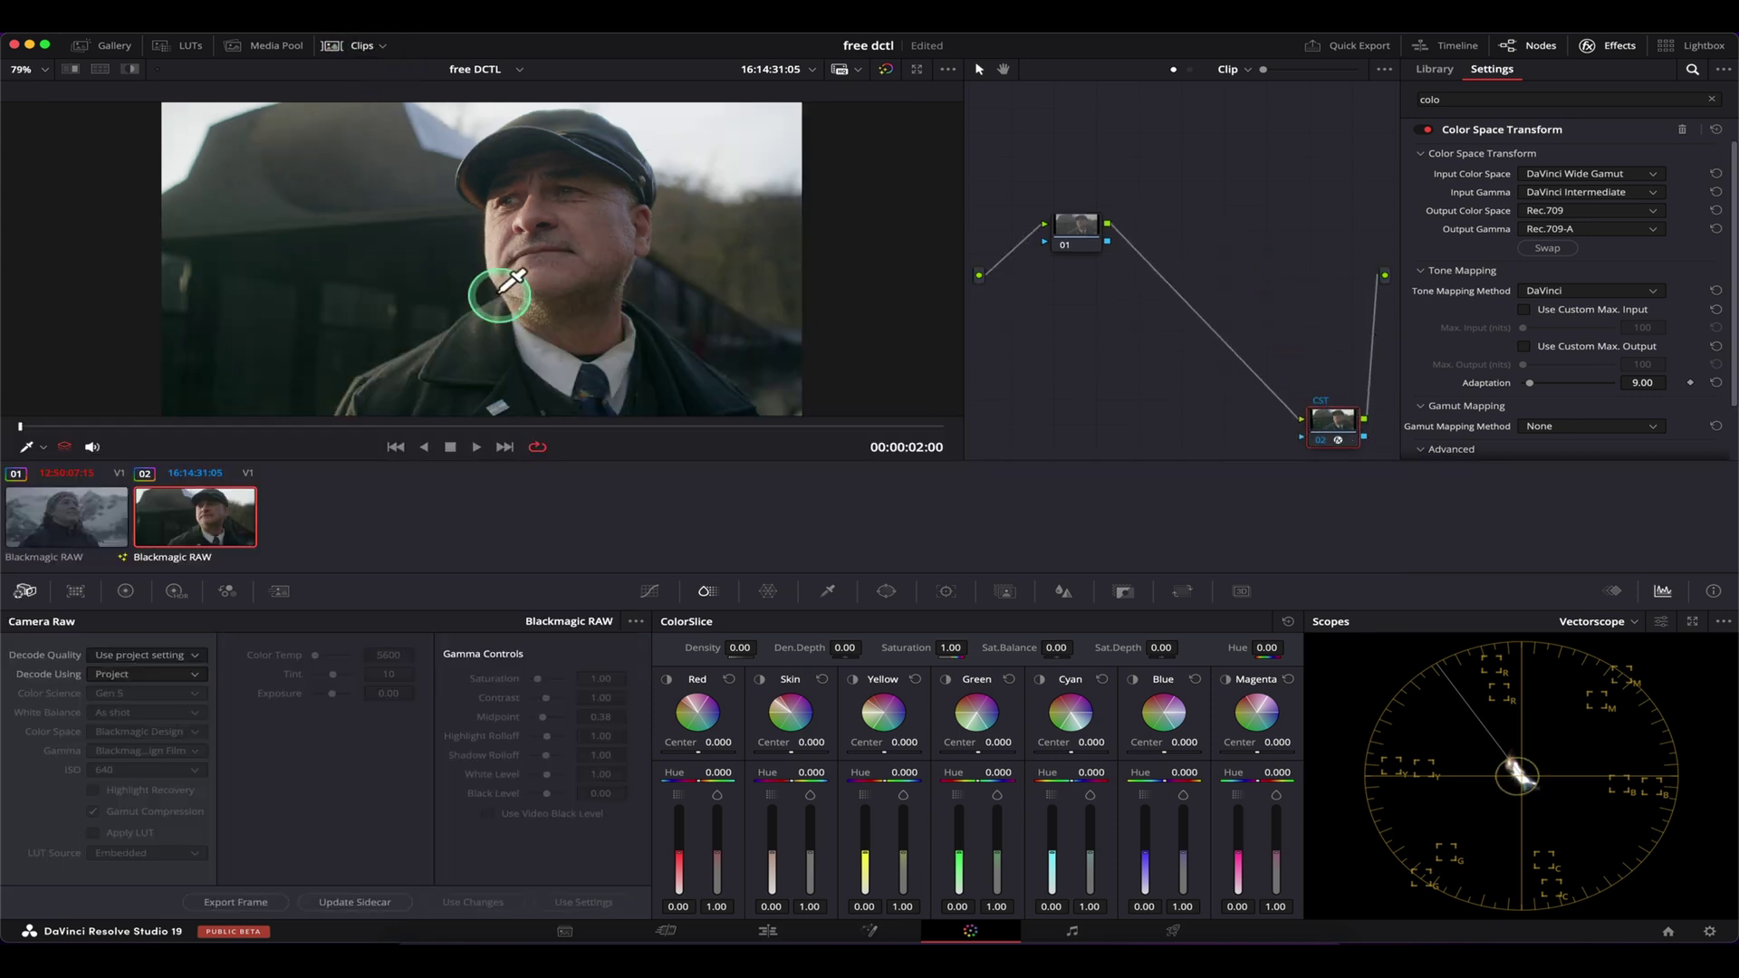
{"action": "left_click", "coordinate": [122, 507]}
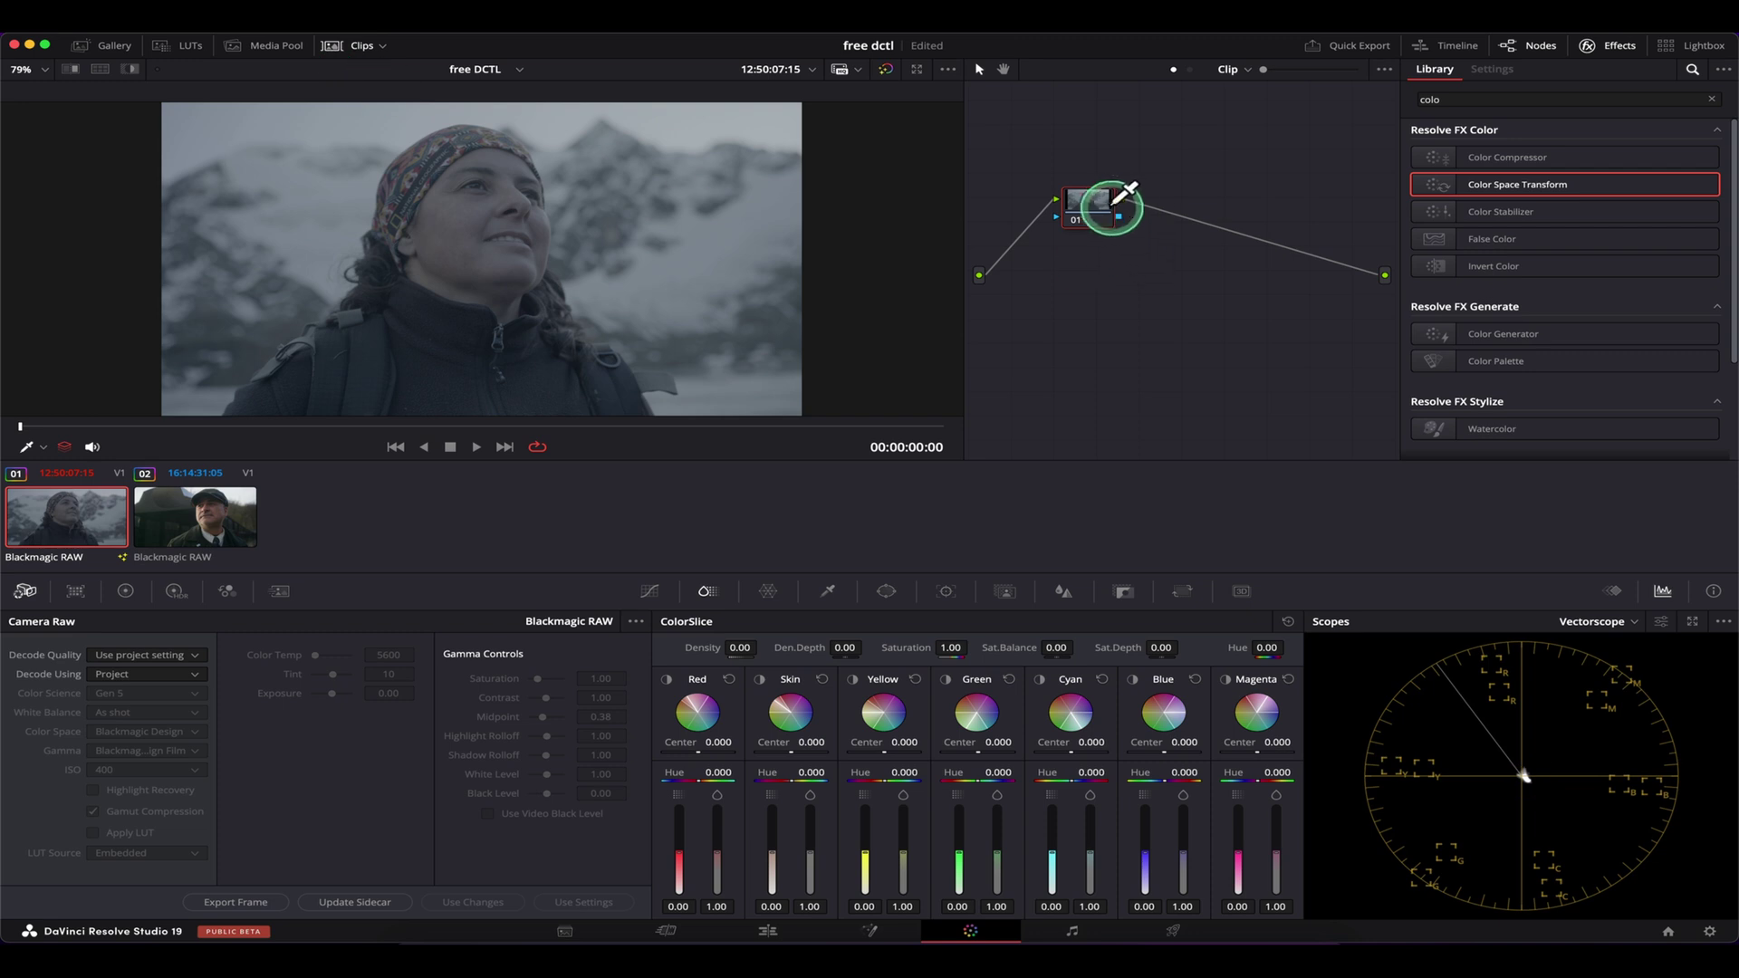
{"action": "mouse_move", "coordinate": [1101, 201]}
{"action": "left_mouse_down"}
{"action": "mouse_move", "coordinate": [1376, 376]}
{"action": "mouse_move", "coordinate": [1367, 388]}
{"action": "left_mouse_up"}
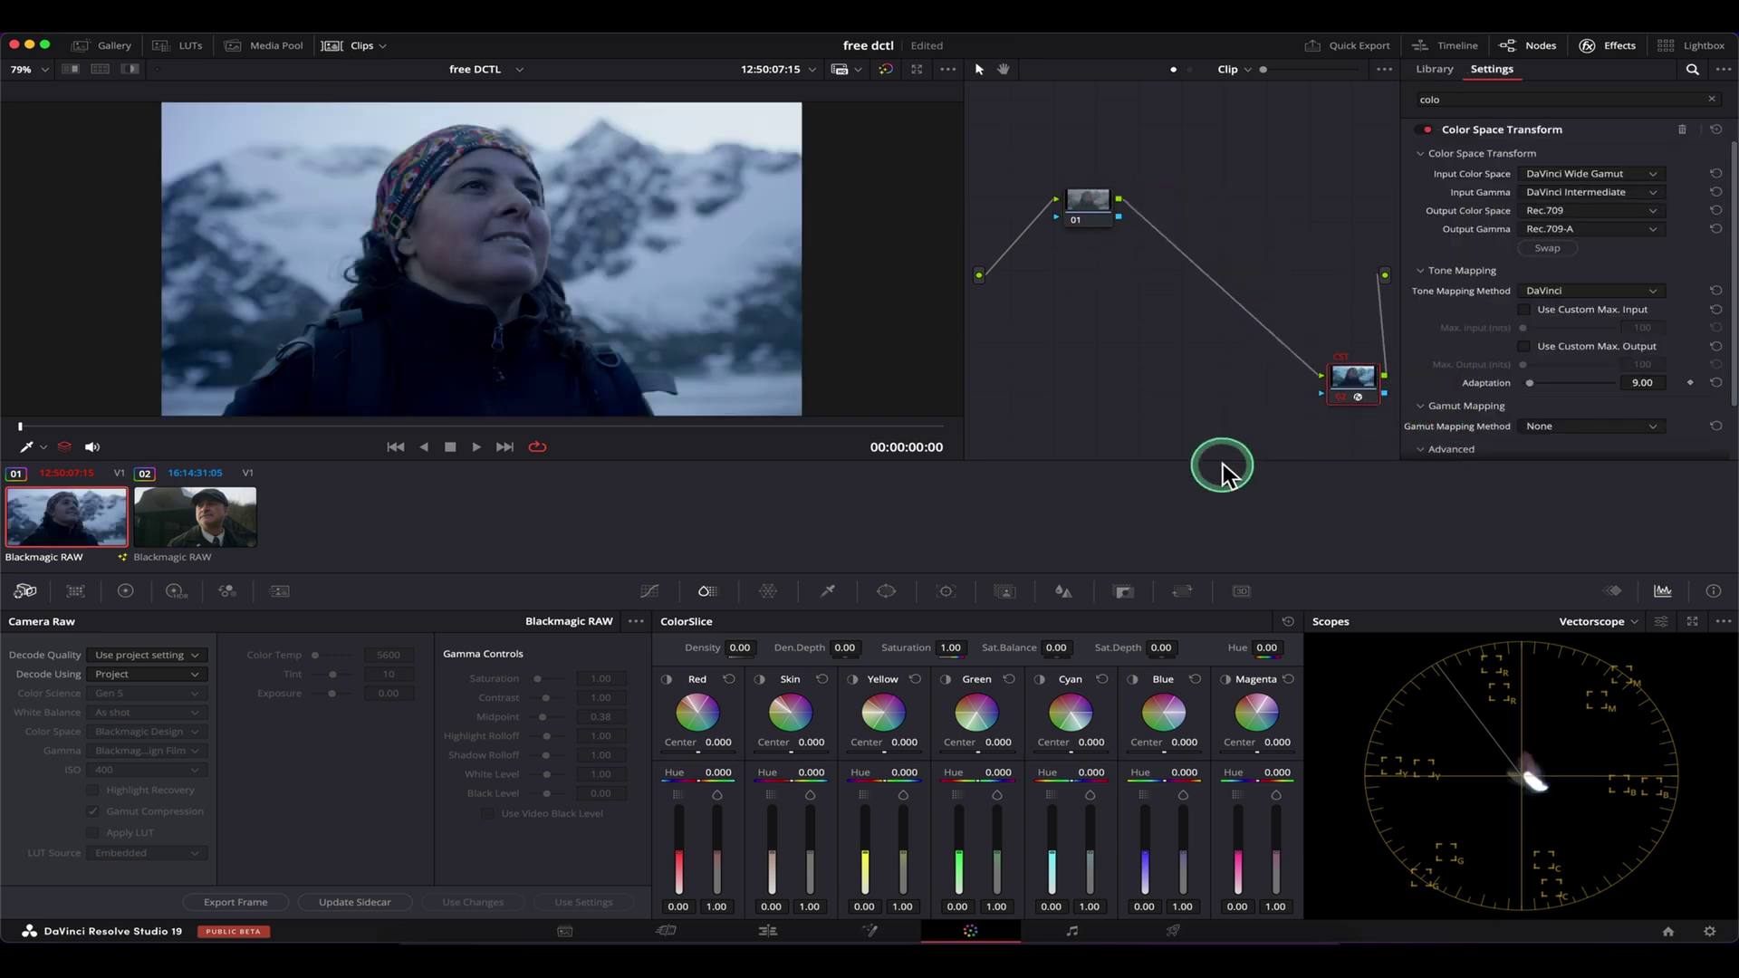
{"action": "left_click", "coordinate": [176, 507]}
{"action": "left_click", "coordinate": [87, 517]}
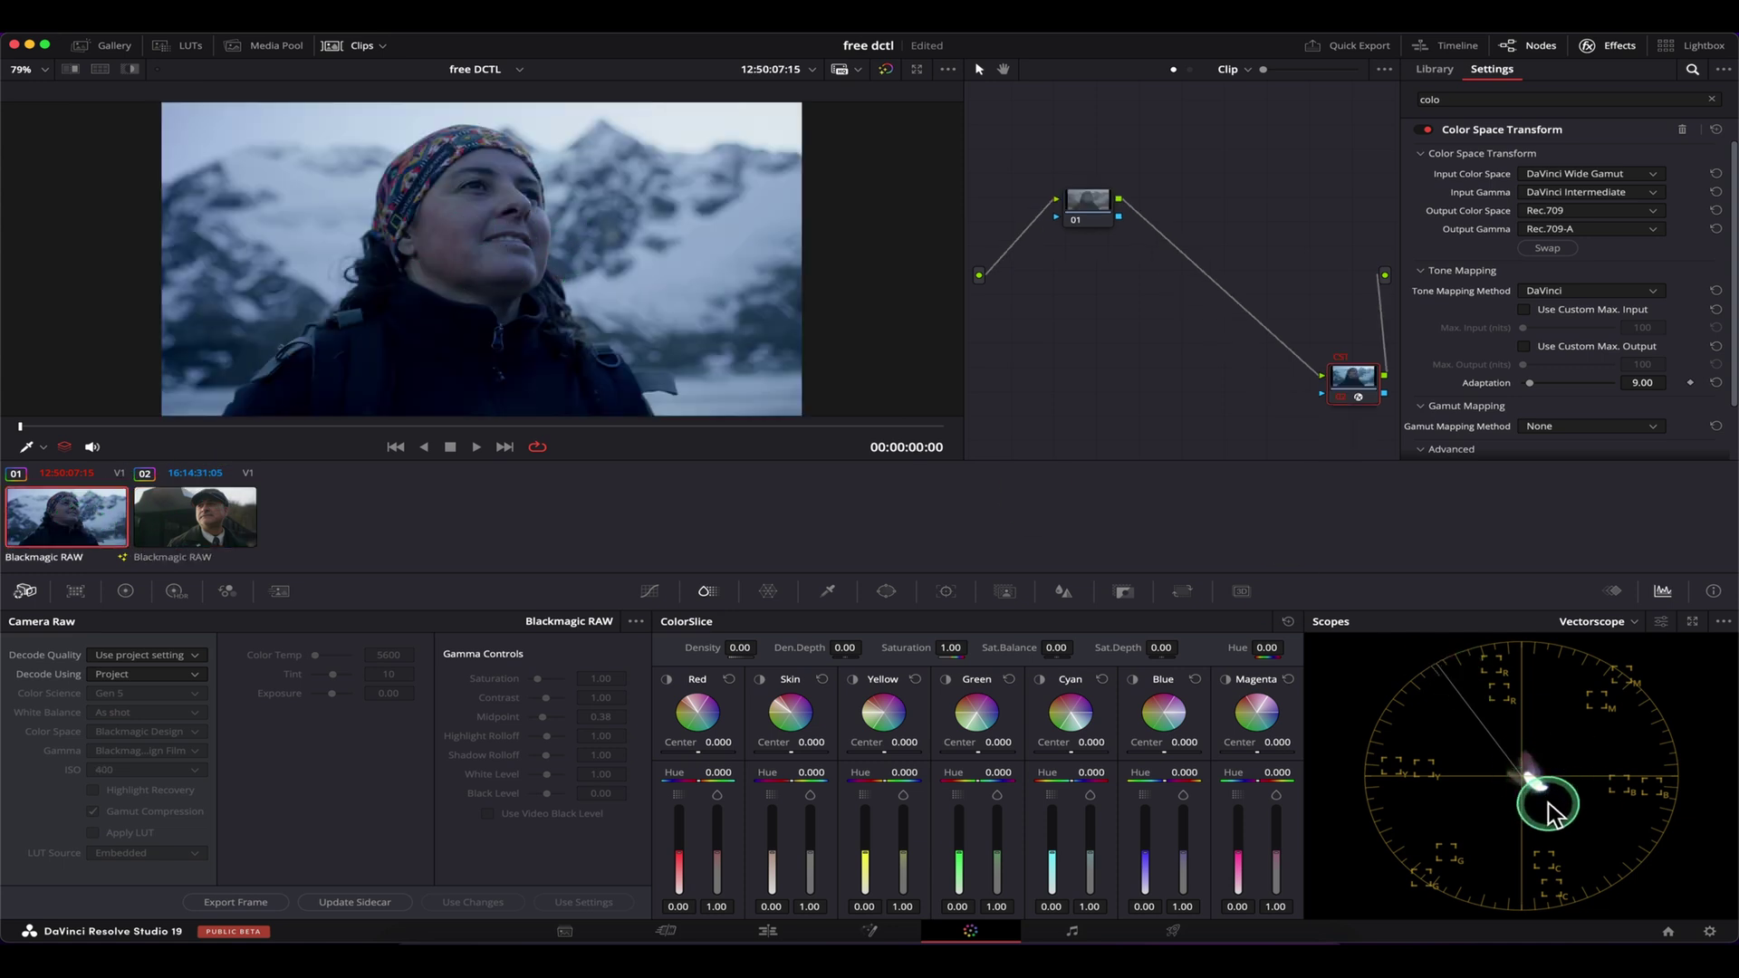
- Decode the woman's raw clip using Clip settings, with Color Temp 12224 and Tint 22
{"action": "left_click", "coordinate": [154, 675]}
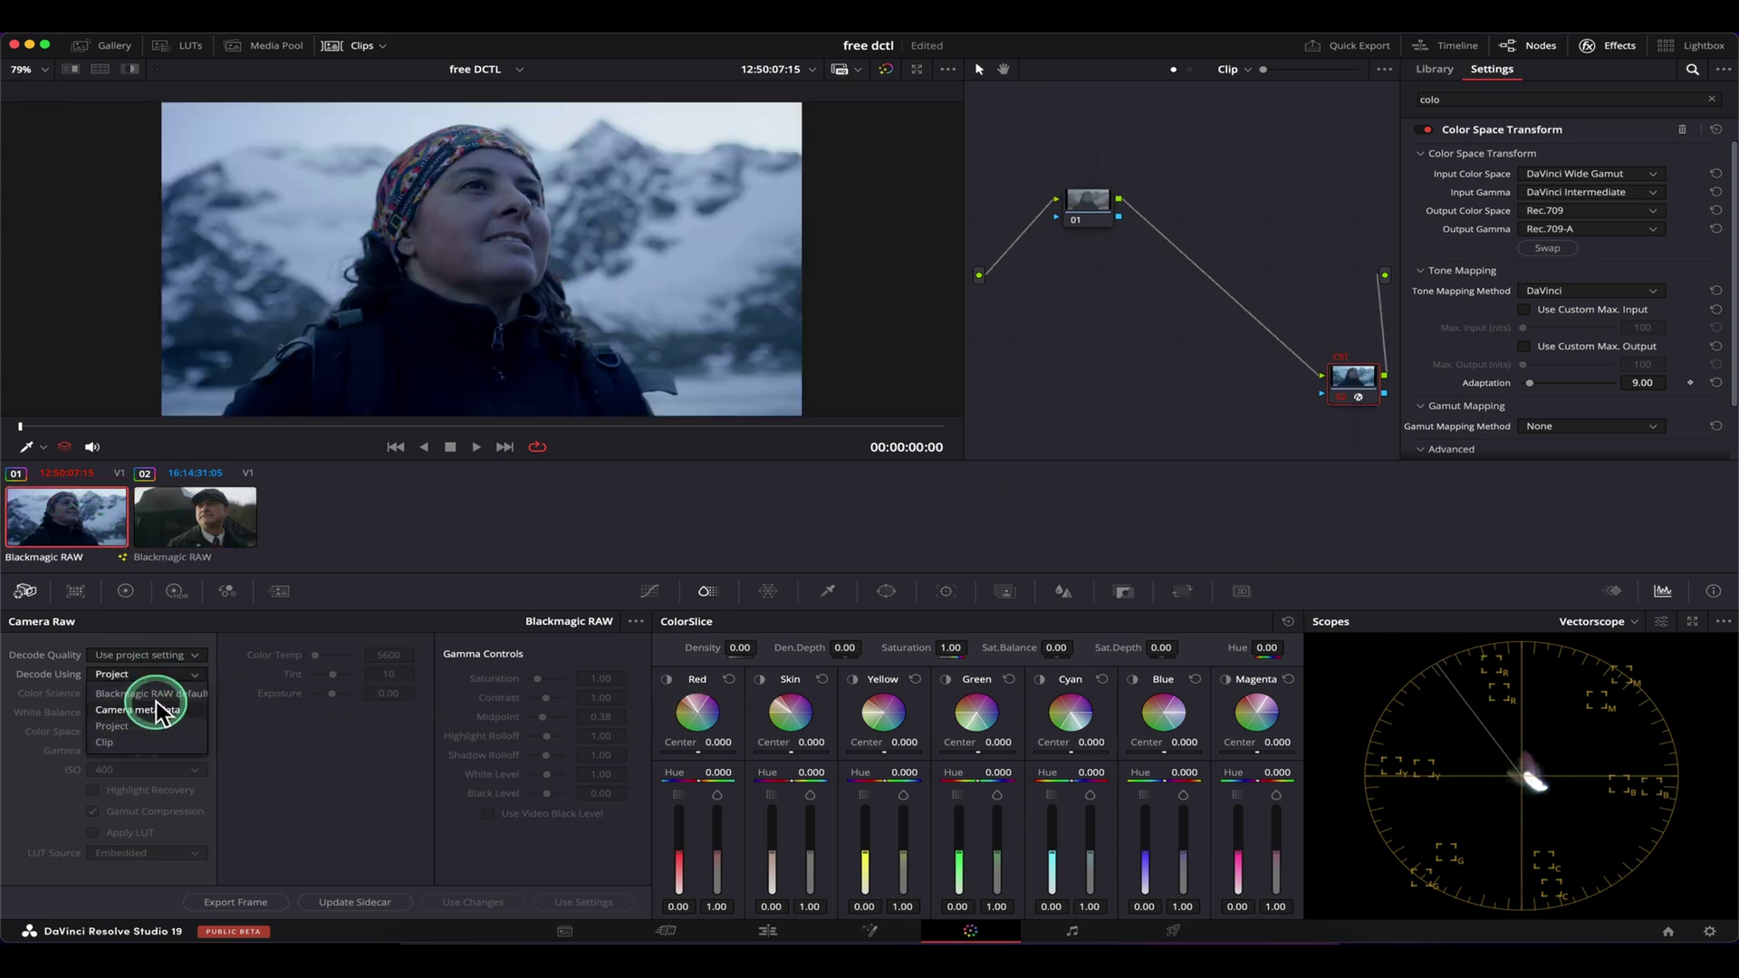
{"action": "left_click", "coordinate": [138, 742]}
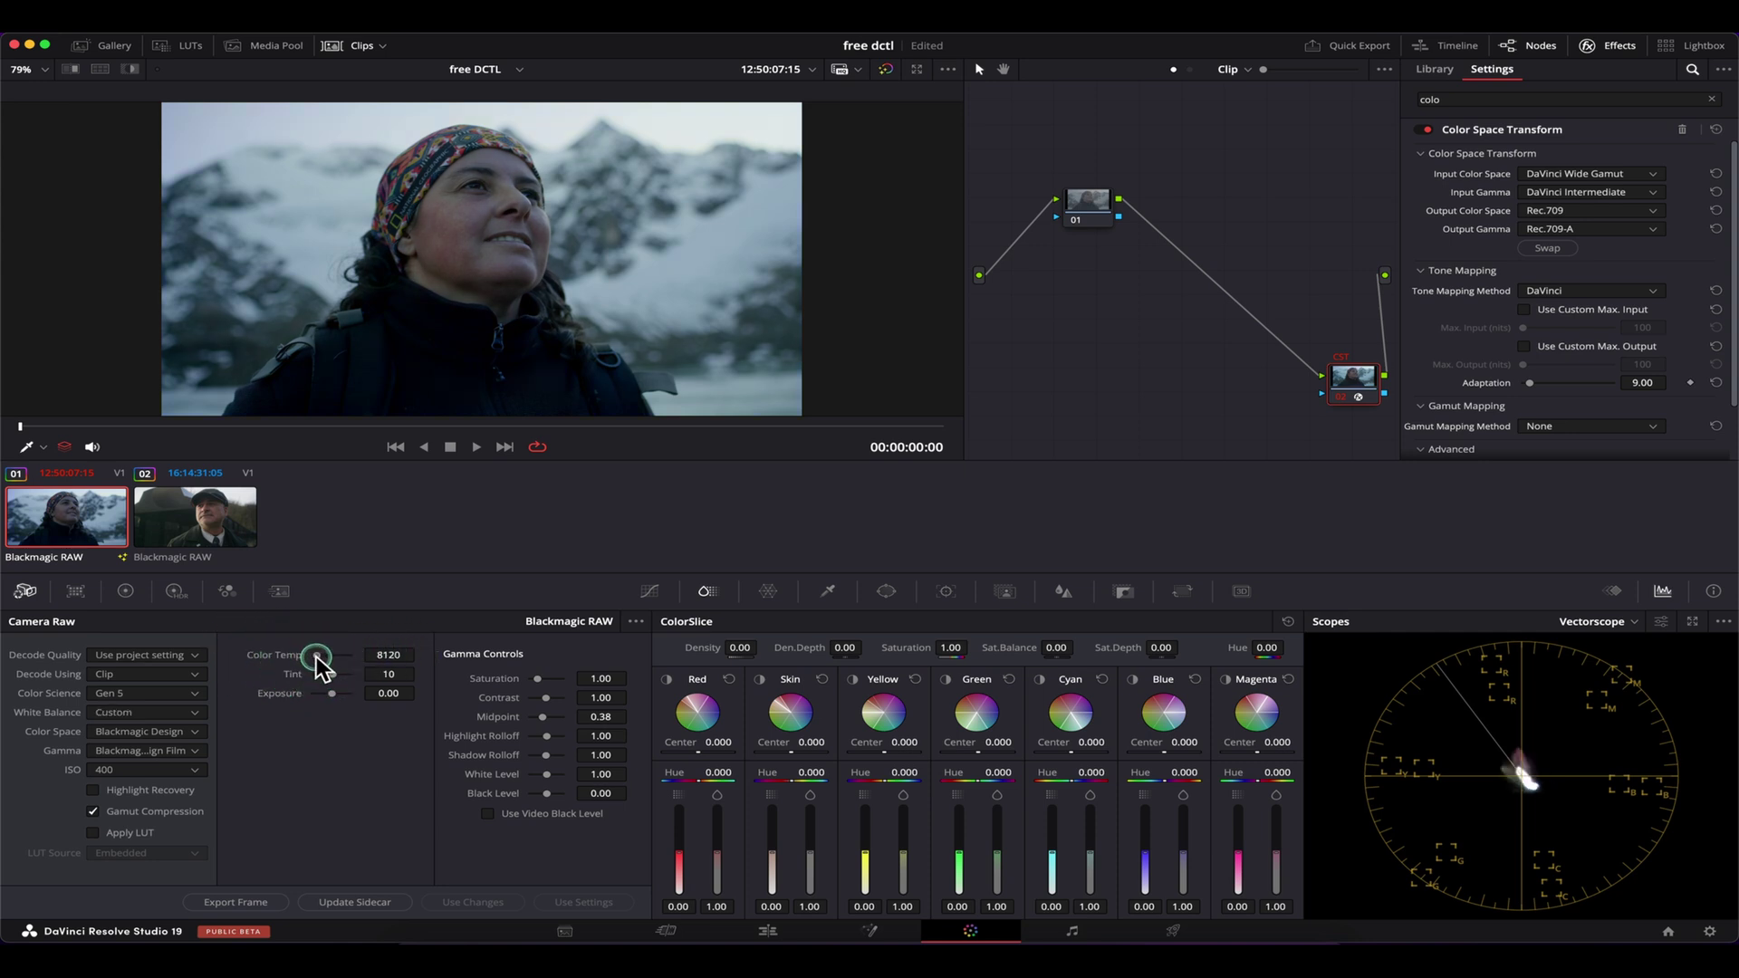
{"action": "left_click_drag", "start_coordinate": [317, 656], "coordinate": [318, 658]}
{"action": "left_click", "coordinate": [363, 45]}
{"action": "scroll", "coordinate": [513, 311], "scroll_direction": "up", "scroll_amount": 3}
{"action": "scroll", "coordinate": [532, 342], "scroll_direction": "up", "scroll_amount": 1}
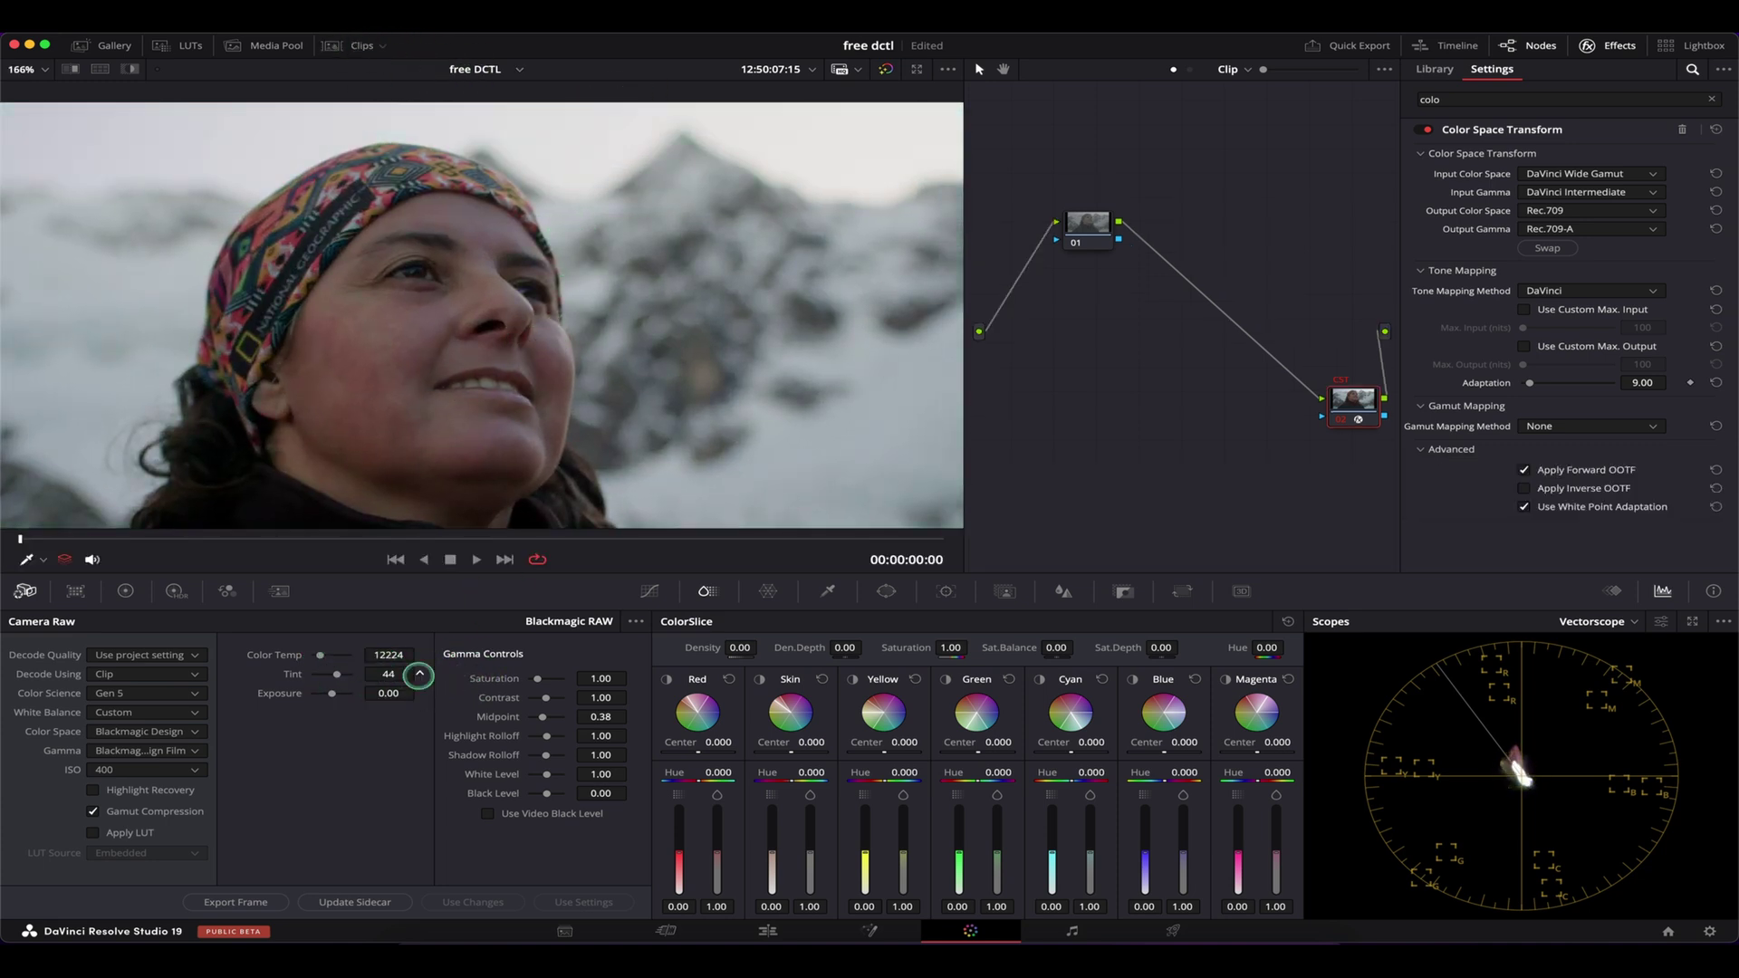
{"action": "left_click_drag", "start_coordinate": [419, 674], "coordinate": [366, 681]}
{"action": "scroll", "coordinate": [621, 367], "scroll_direction": "down", "scroll_amount": 3}
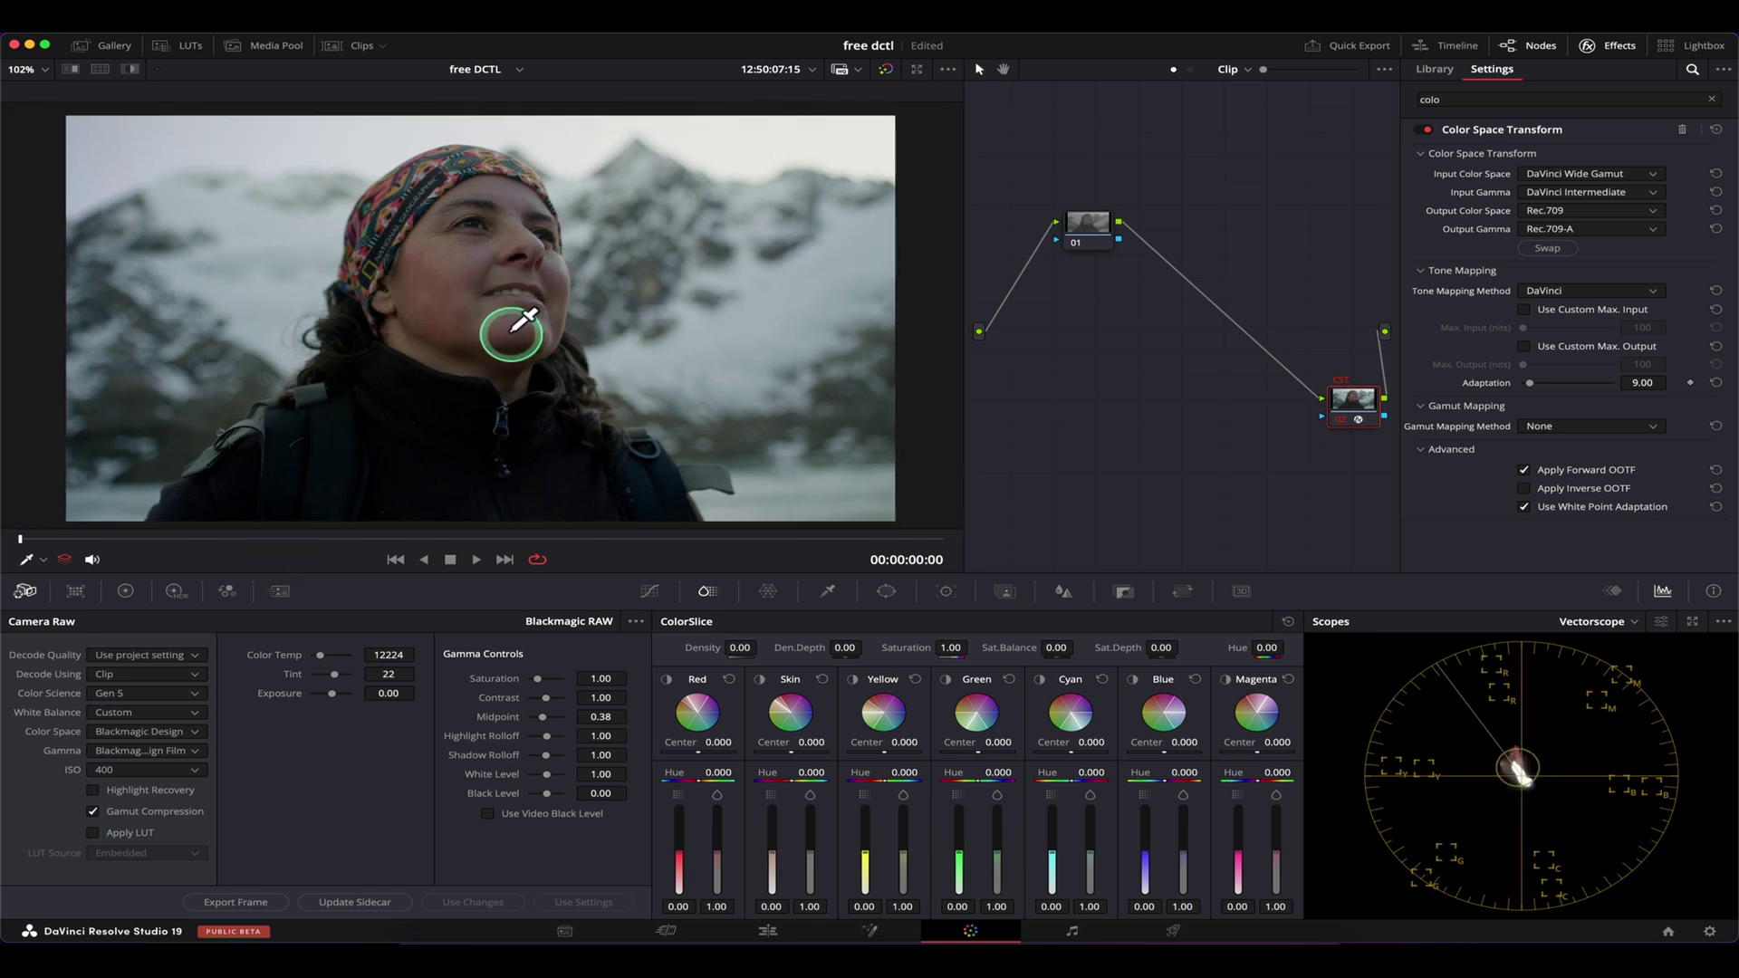
- Set the man's clip to decode using Clip settings and insert a new node before the CST
{"action": "left_click", "coordinate": [352, 46]}
{"action": "left_click", "coordinate": [192, 515]}
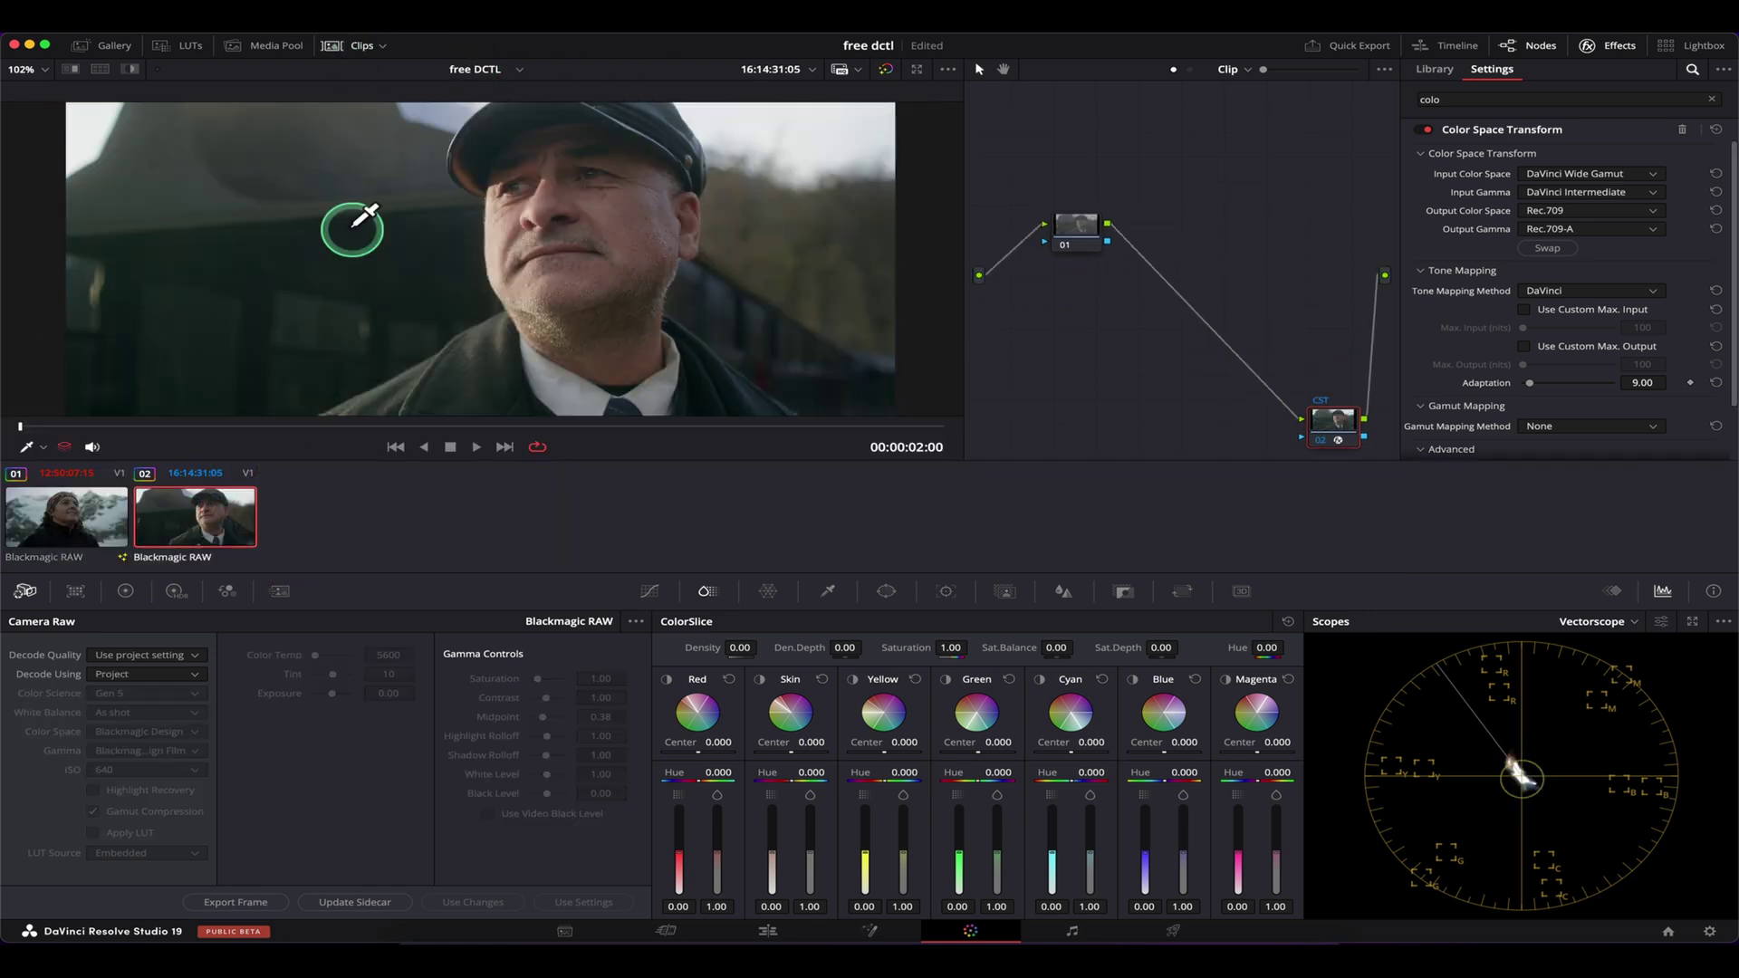
{"action": "left_click", "coordinate": [352, 45]}
{"action": "left_click", "coordinate": [145, 674]}
{"action": "left_click", "coordinate": [160, 699]}
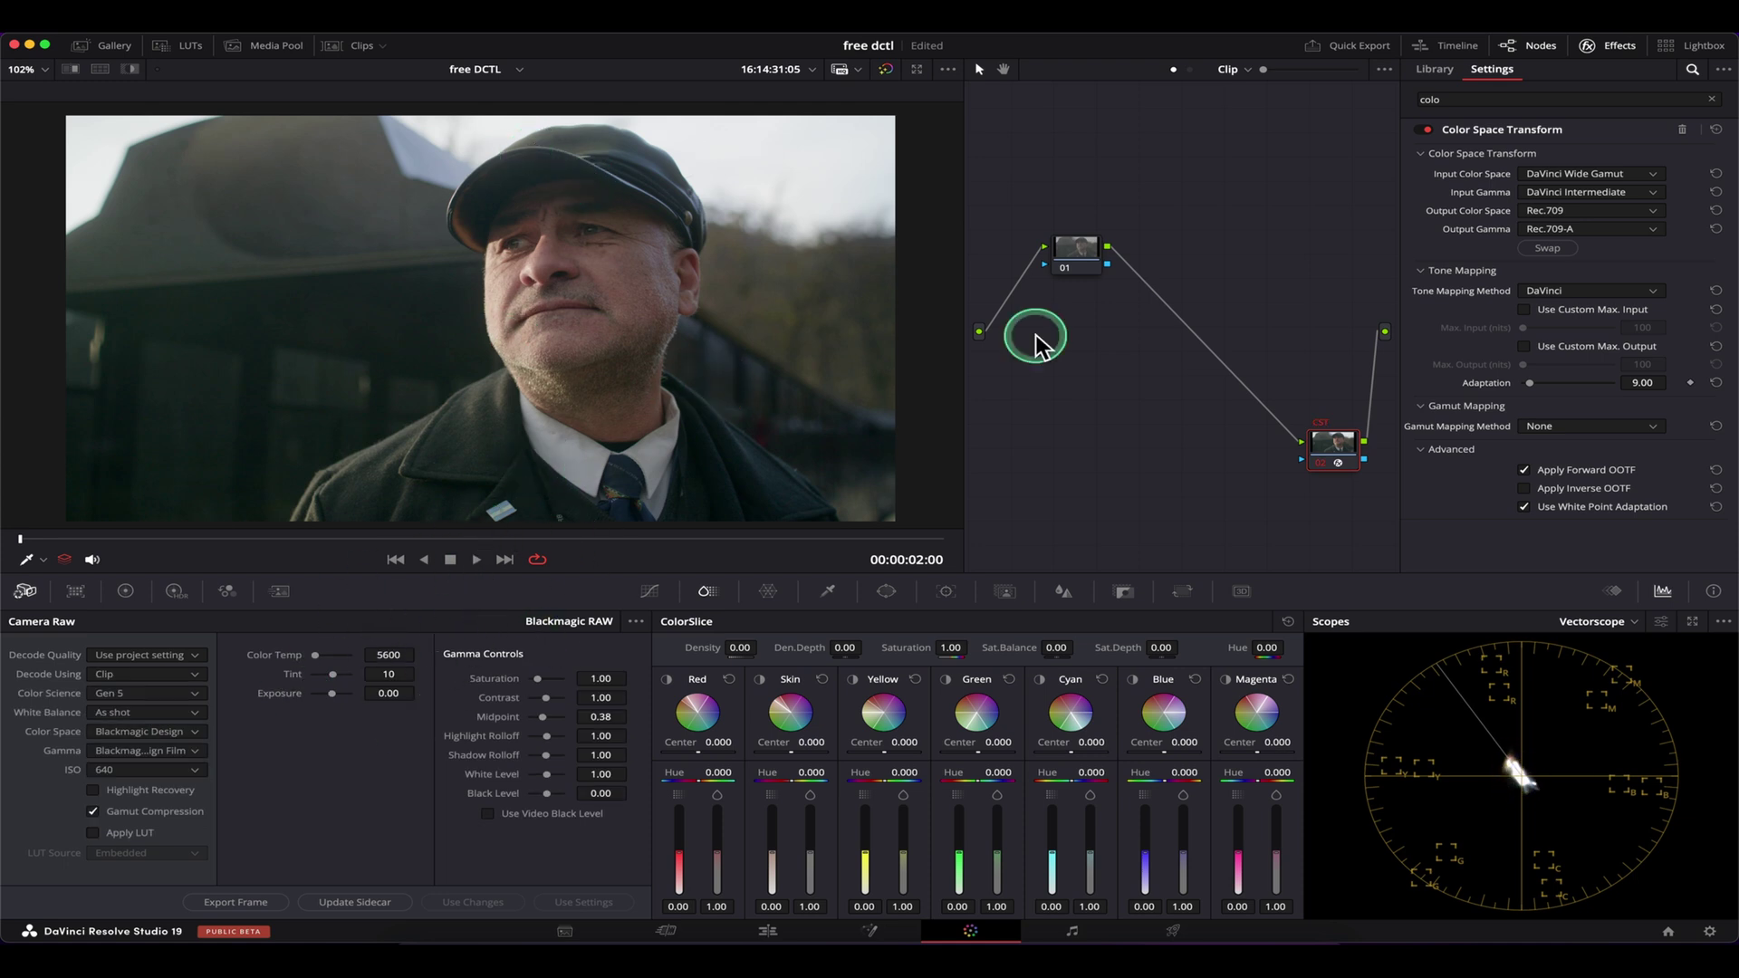
{"action": "key", "text": "shift+s"}
{"action": "left_click", "coordinate": [1230, 70]}
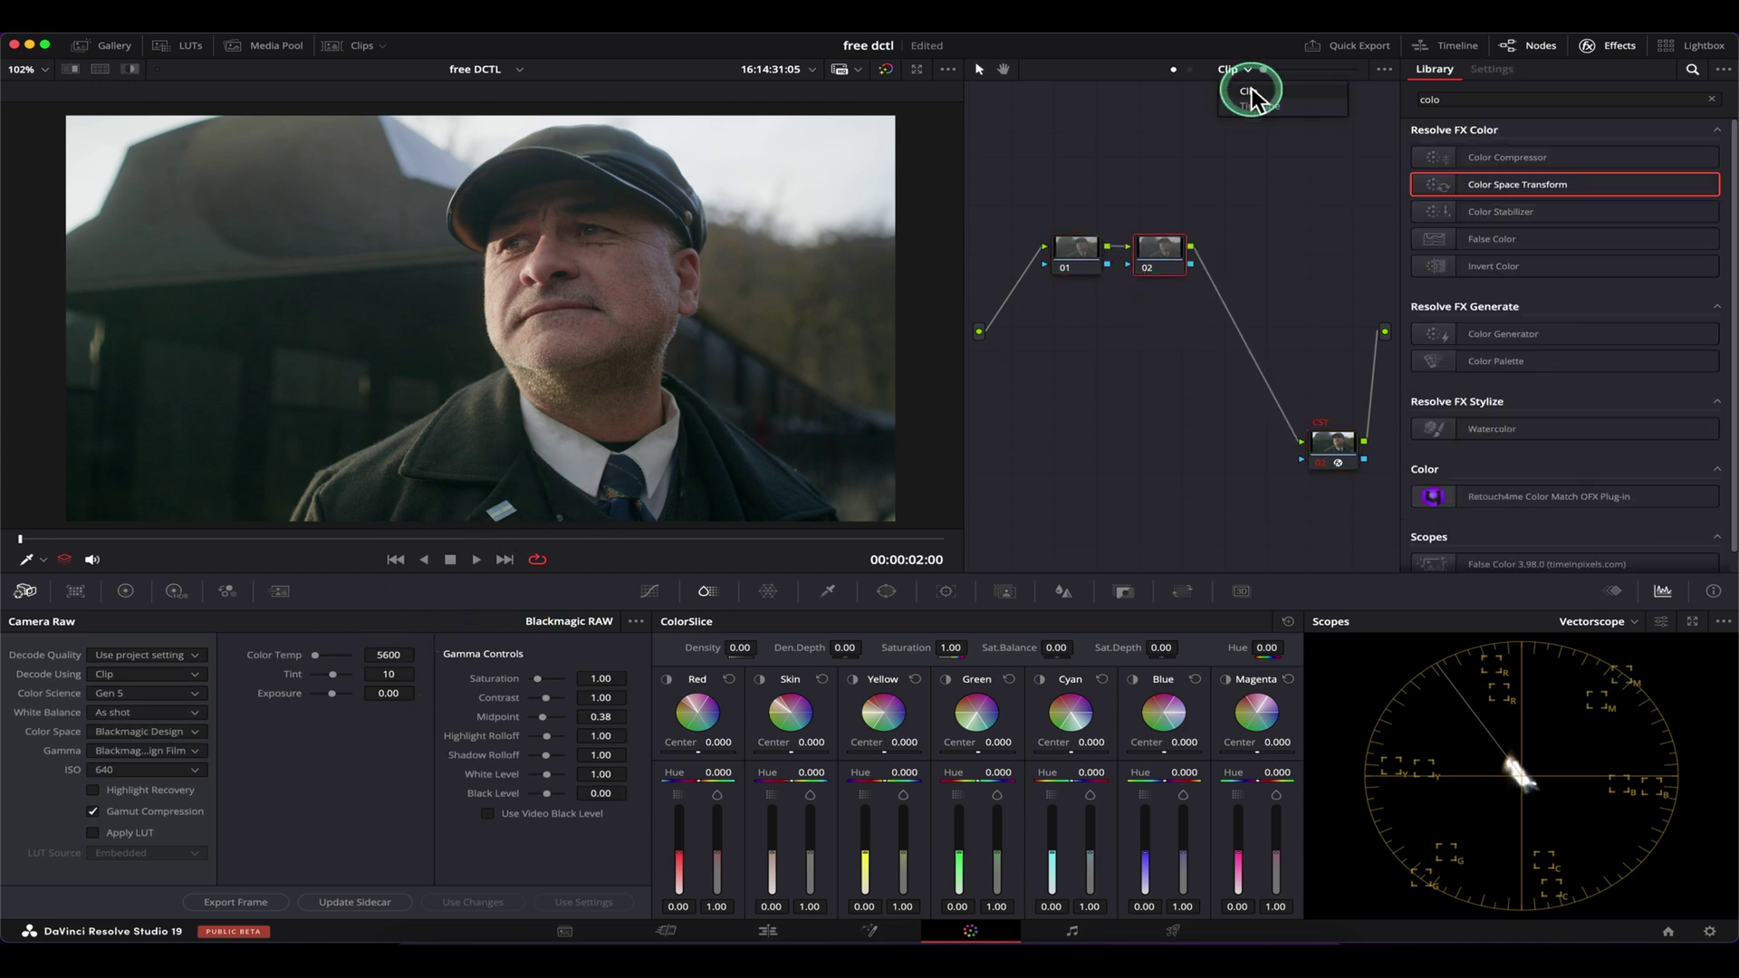
- On the Timeline graph, add a serial node, apply the DCTL effect and choose KH Checkers v1.0.1
{"action": "left_click", "coordinate": [1250, 86]}
{"action": "key", "text": "alt+s"}
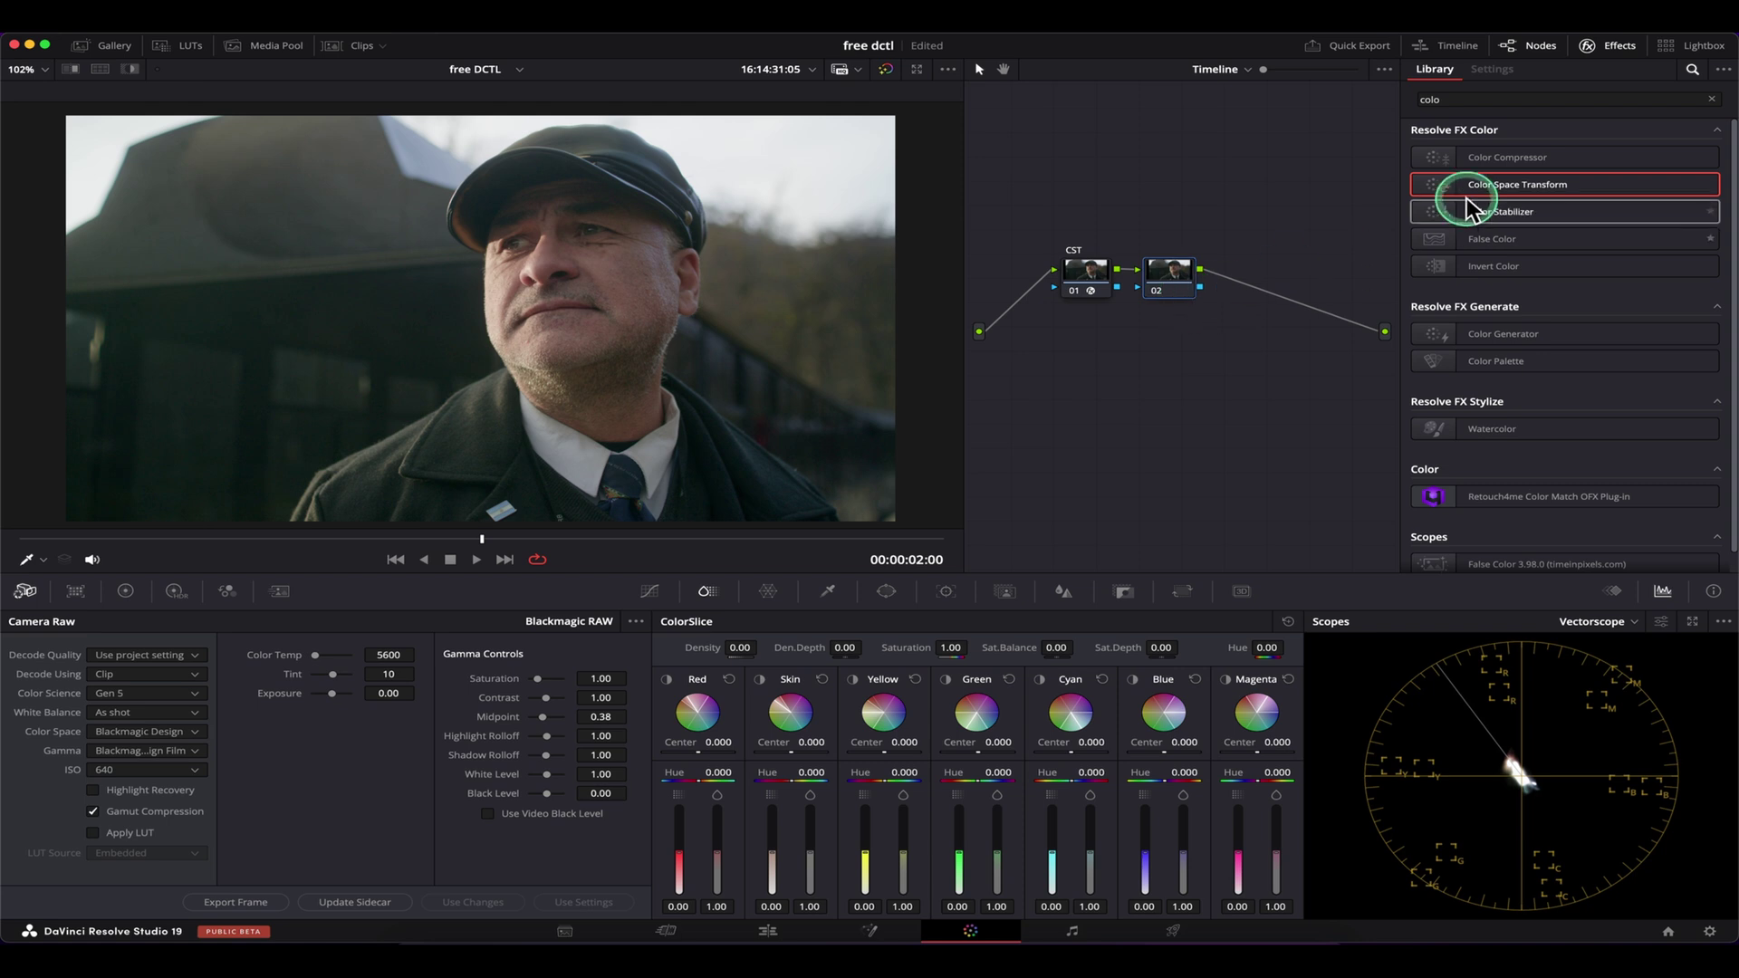
{"action": "double_click", "coordinate": [1464, 100]}
{"action": "type", "text": "dct"}
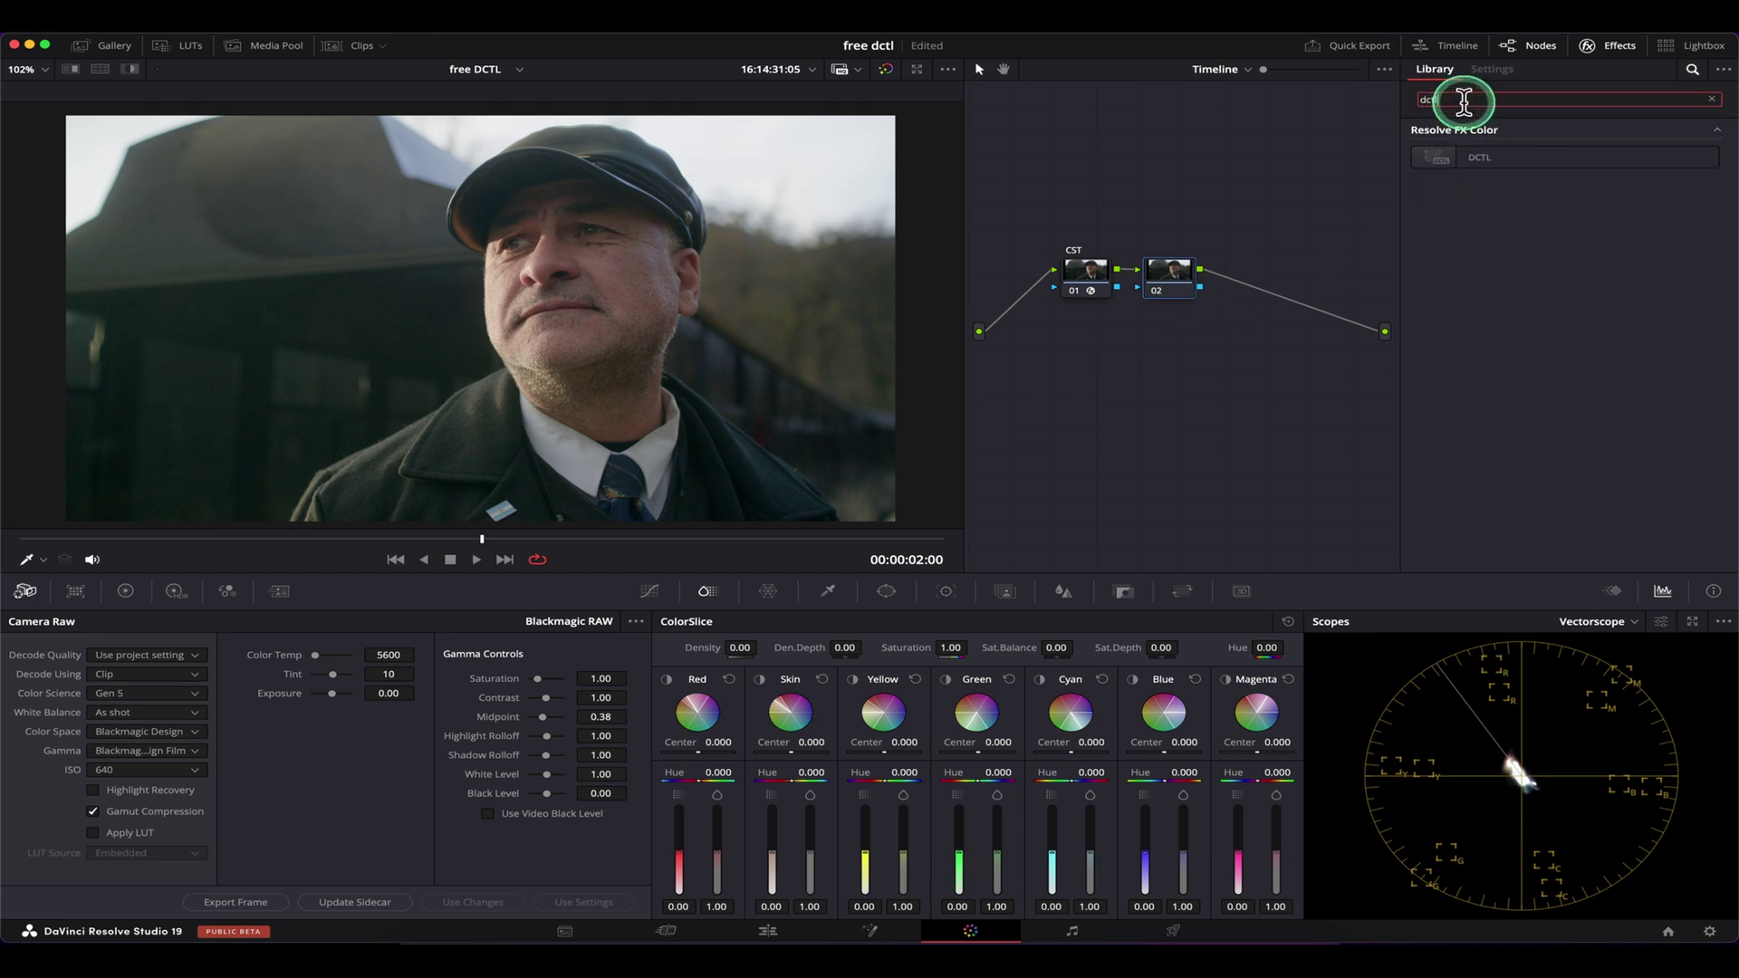
{"action": "left_click_drag", "start_coordinate": [1508, 157], "coordinate": [1168, 274]}
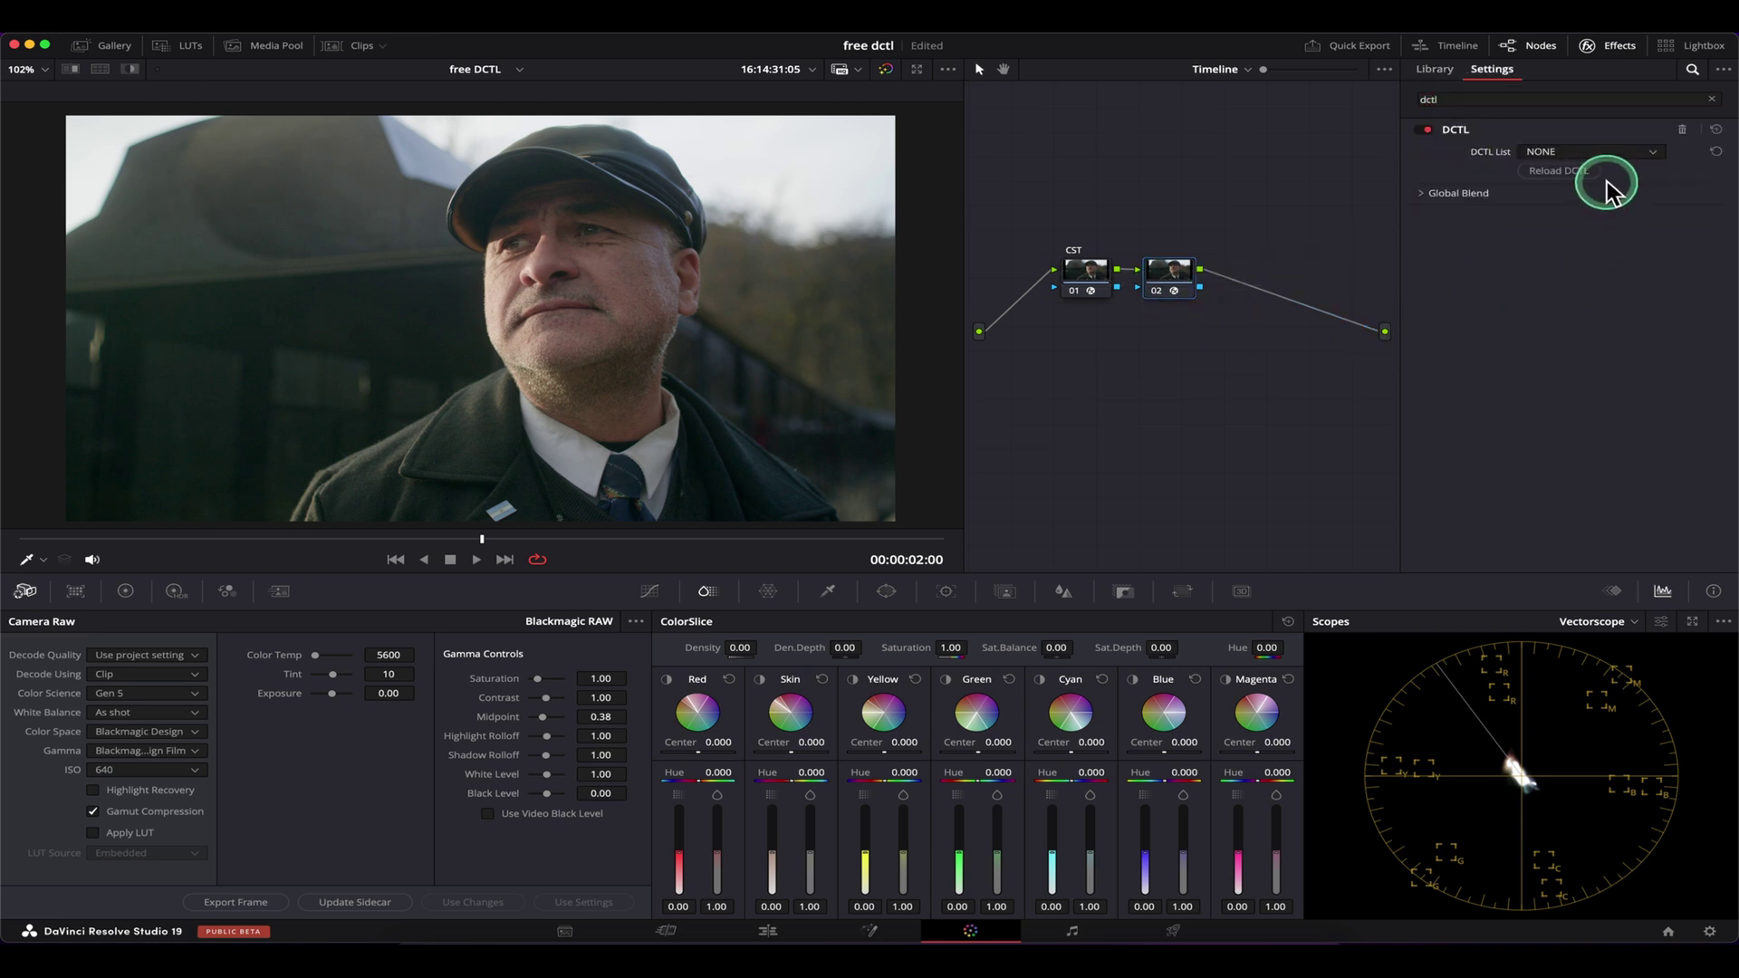
{"action": "left_click", "coordinate": [1615, 152]}
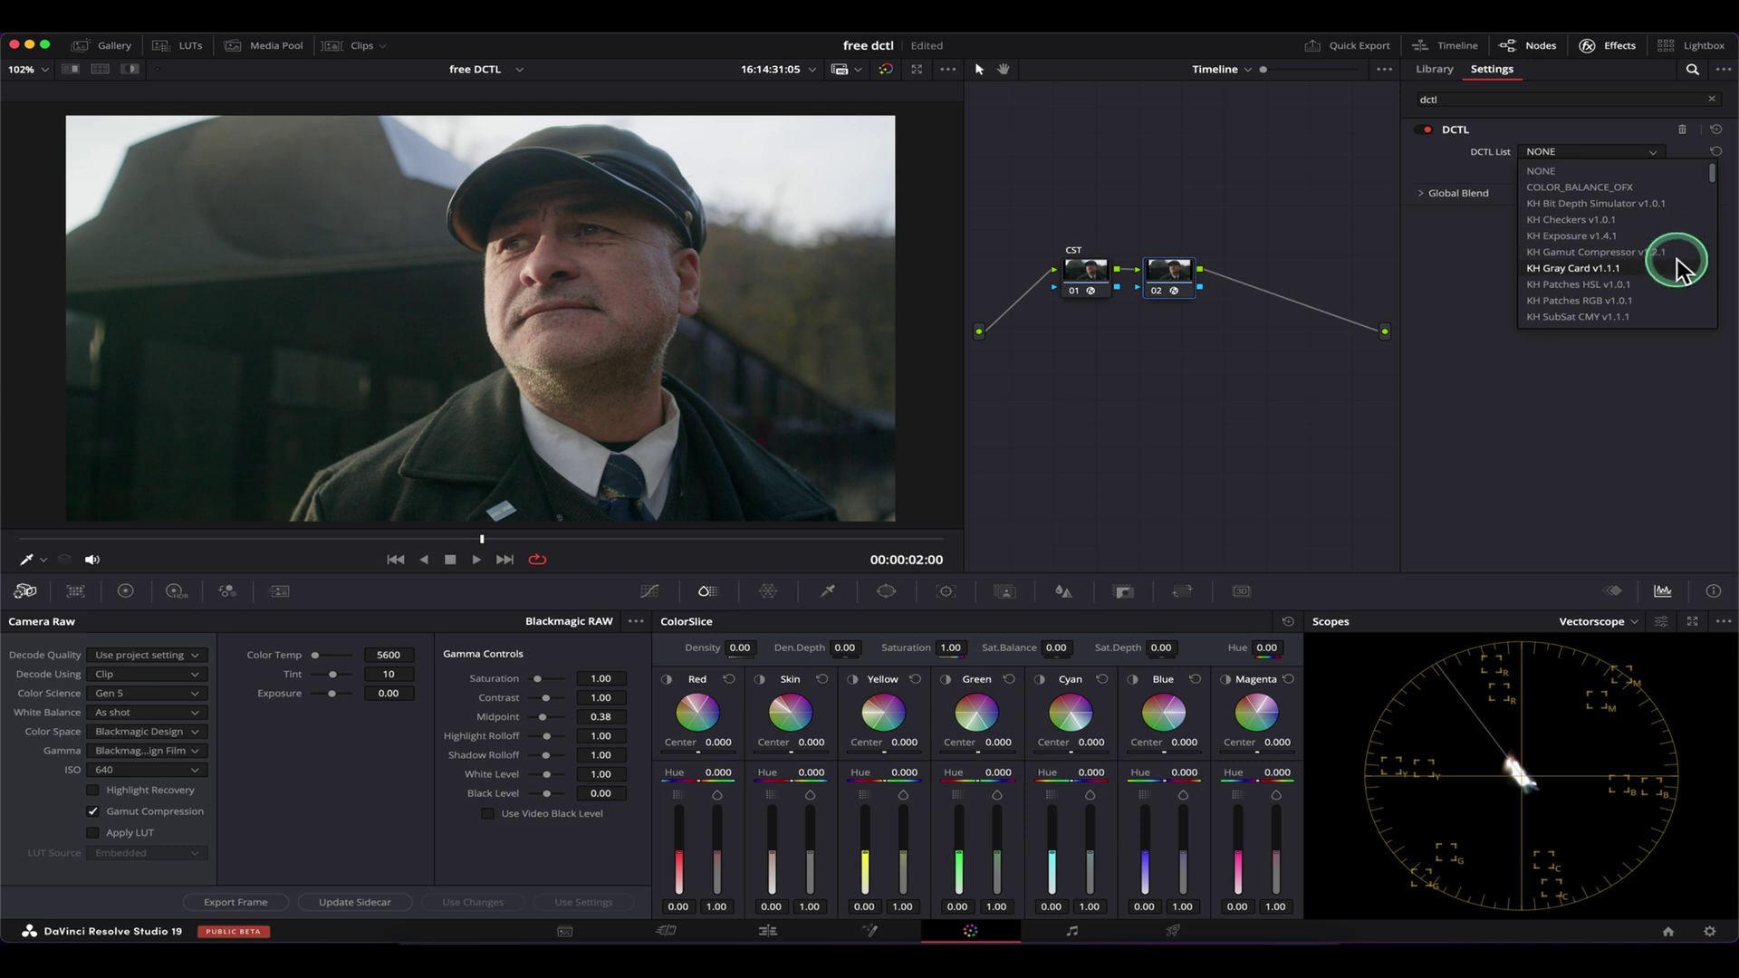
{"action": "left_click", "coordinate": [1617, 222]}
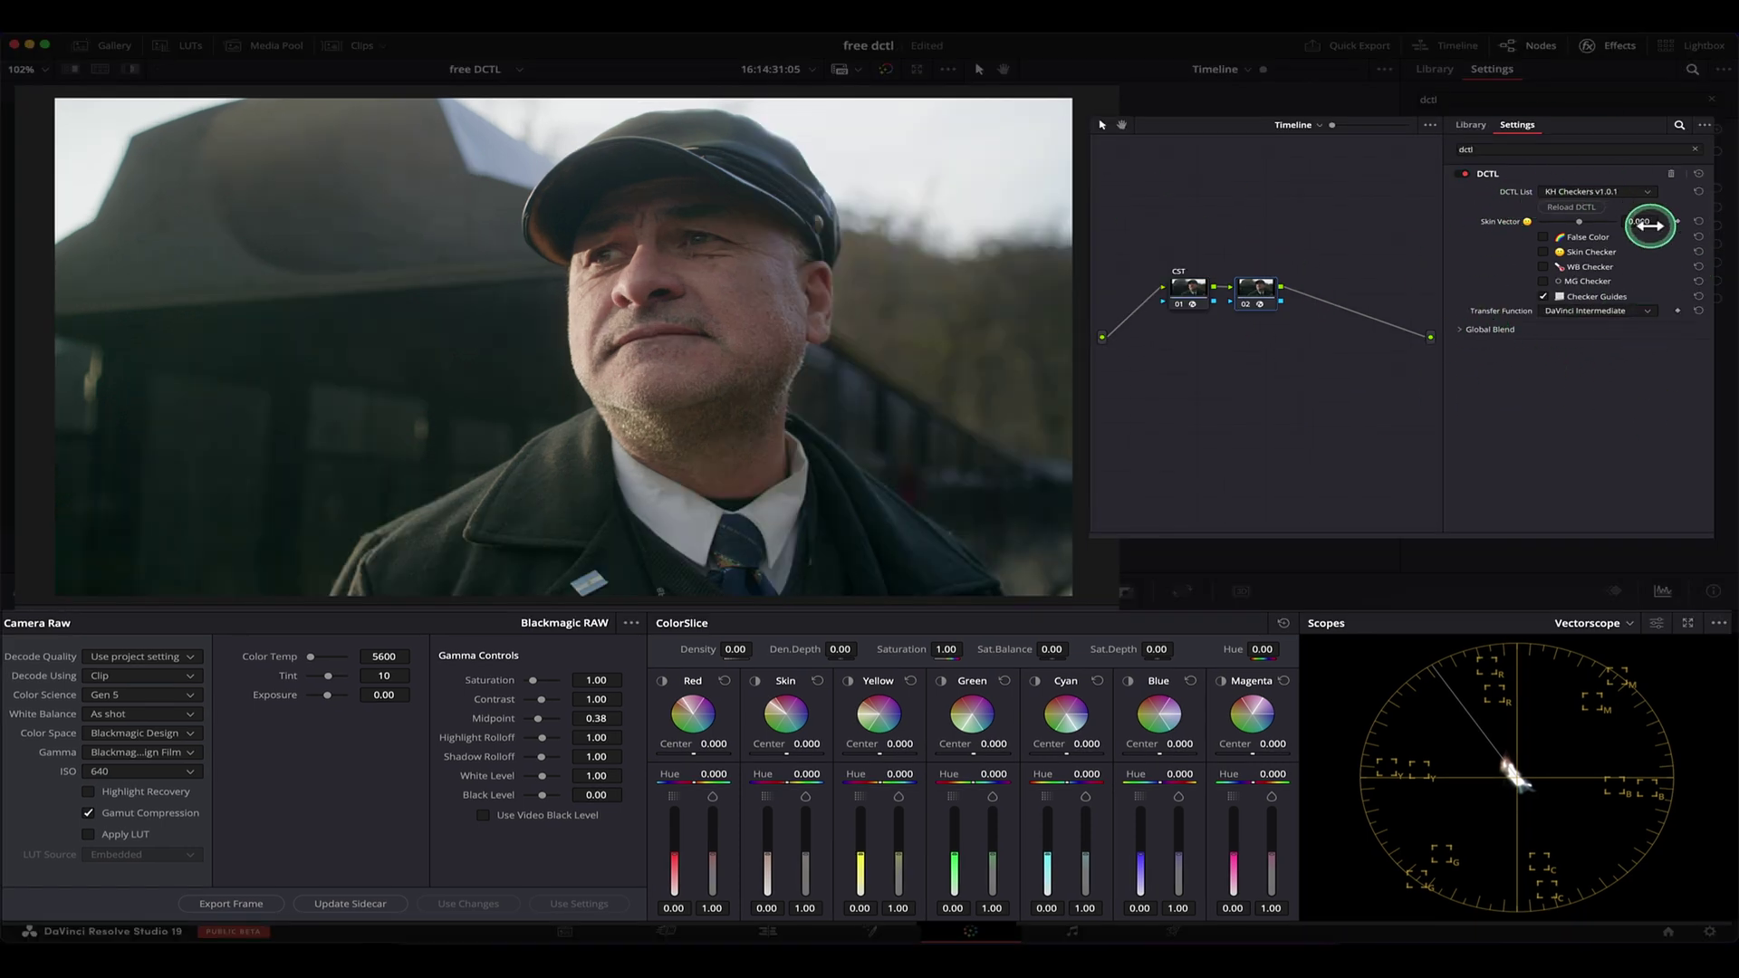
- Enable Skin Checker and zoom the viewer to inspect the Too red / Skin / Too yellow face overlay
{"action": "left_click", "coordinate": [1607, 256]}
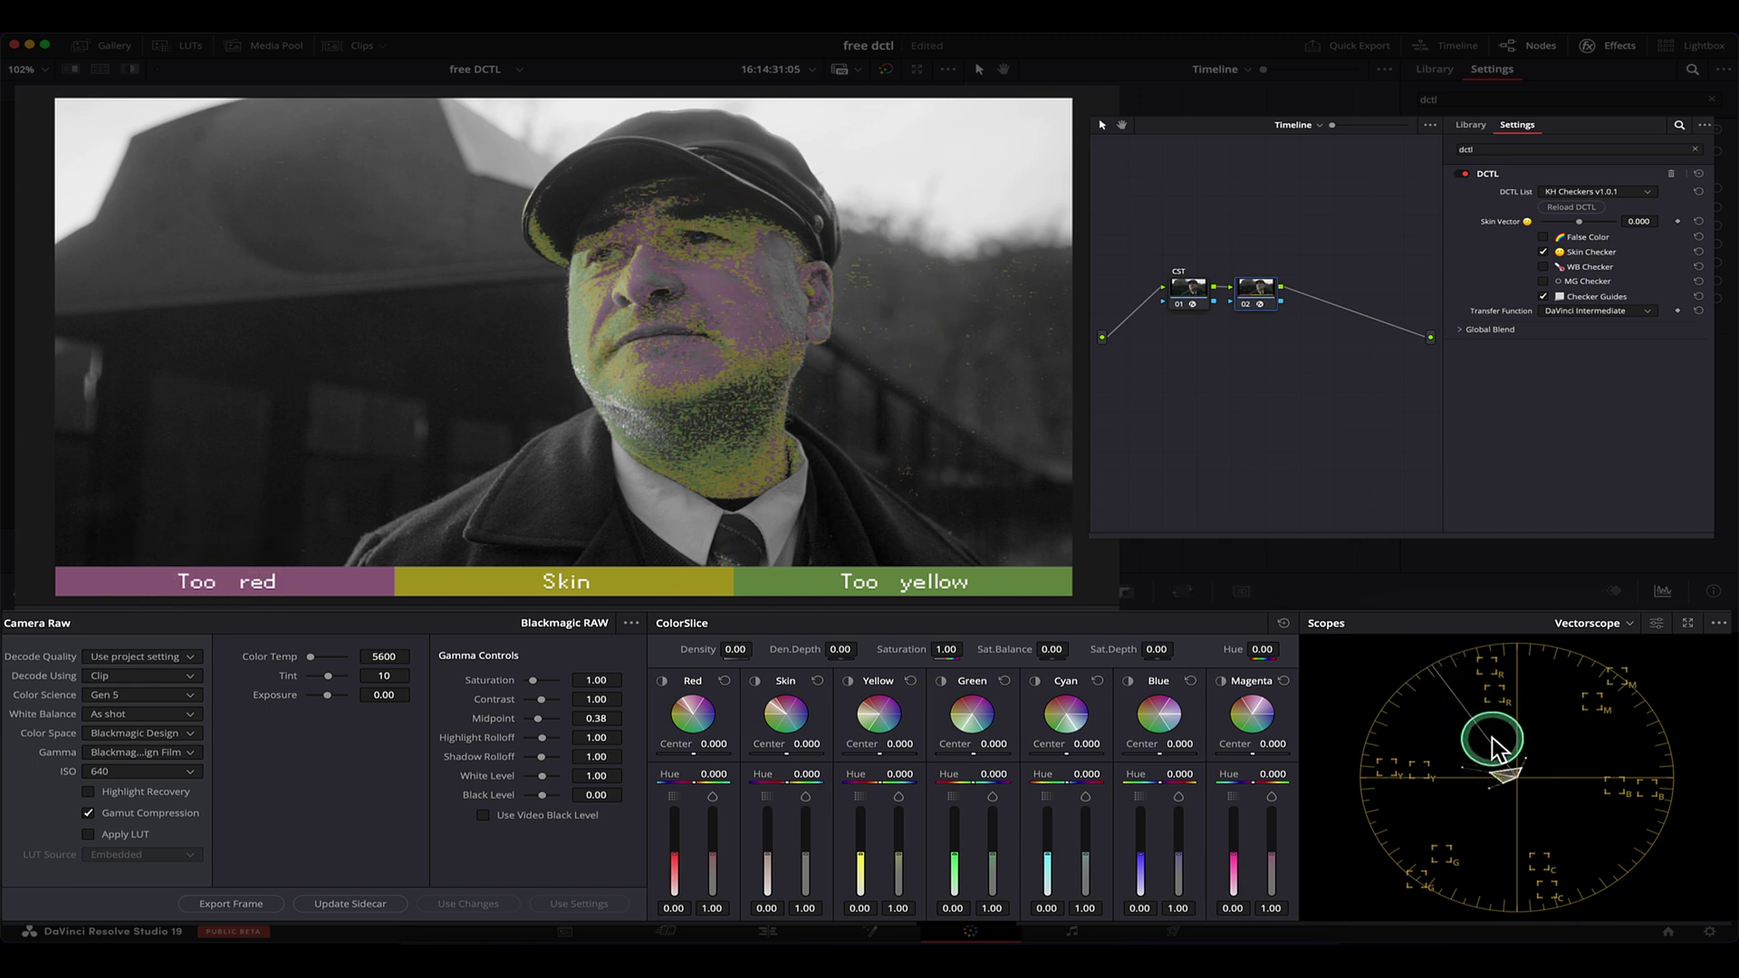
{"action": "left_click", "coordinate": [1500, 705]}
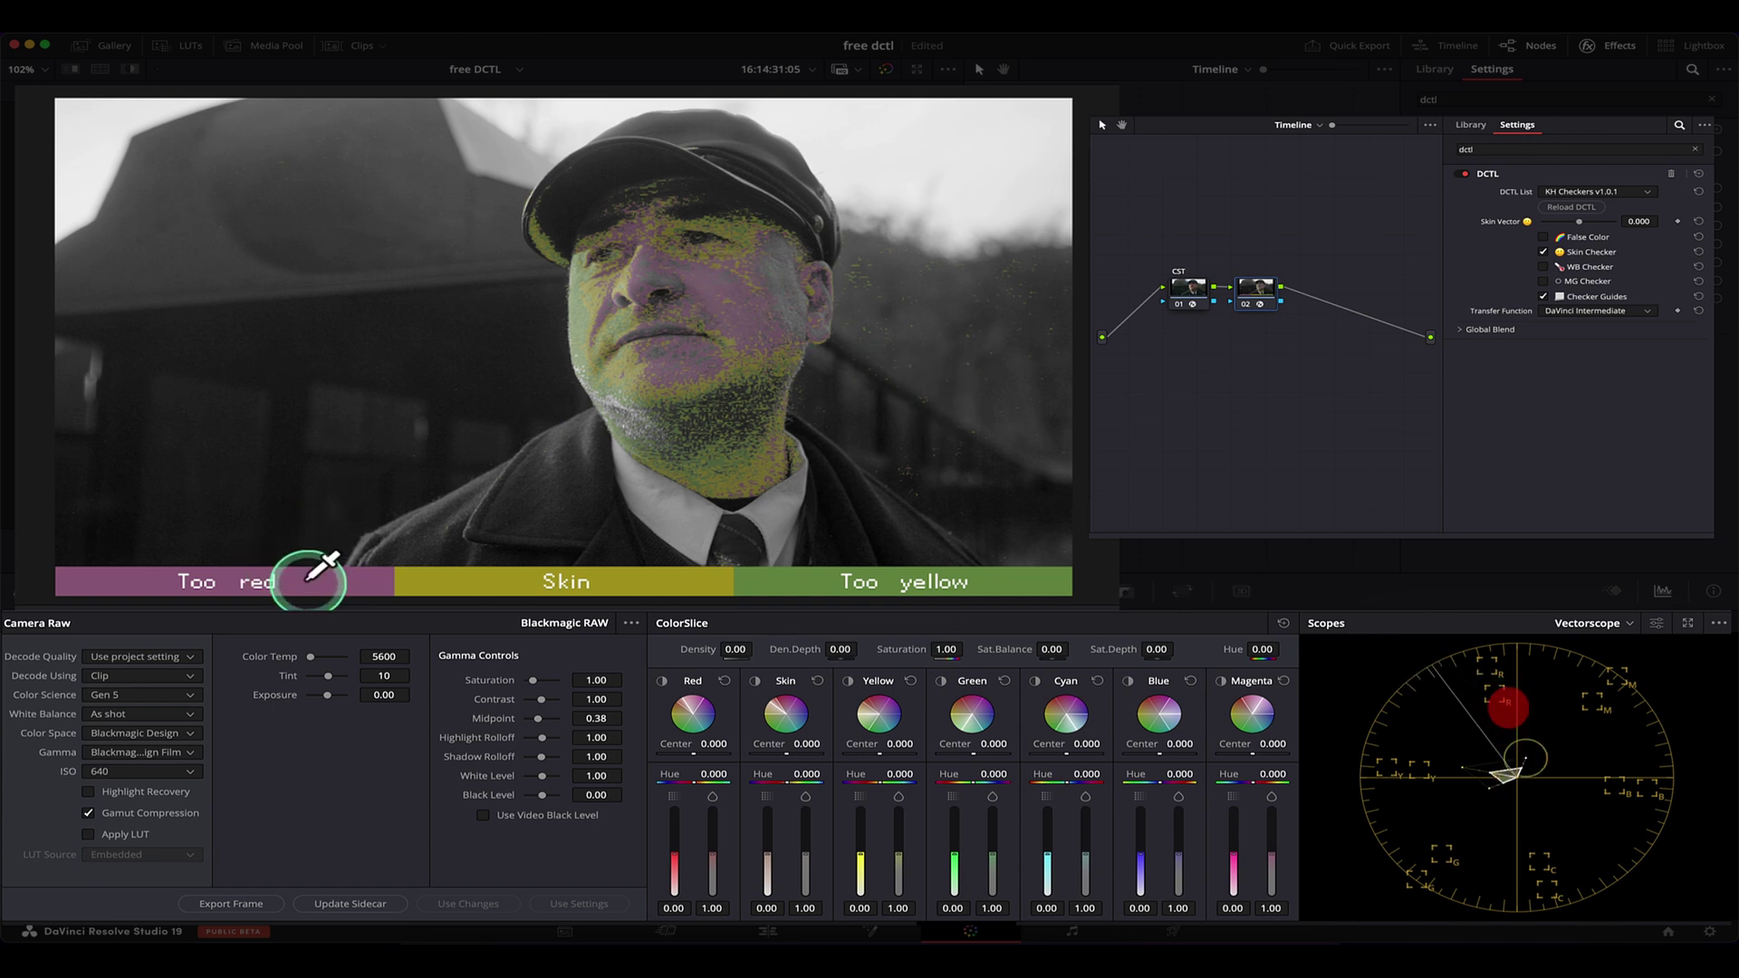
{"action": "scroll", "coordinate": [879, 441], "scroll_direction": "up", "scroll_amount": 3}
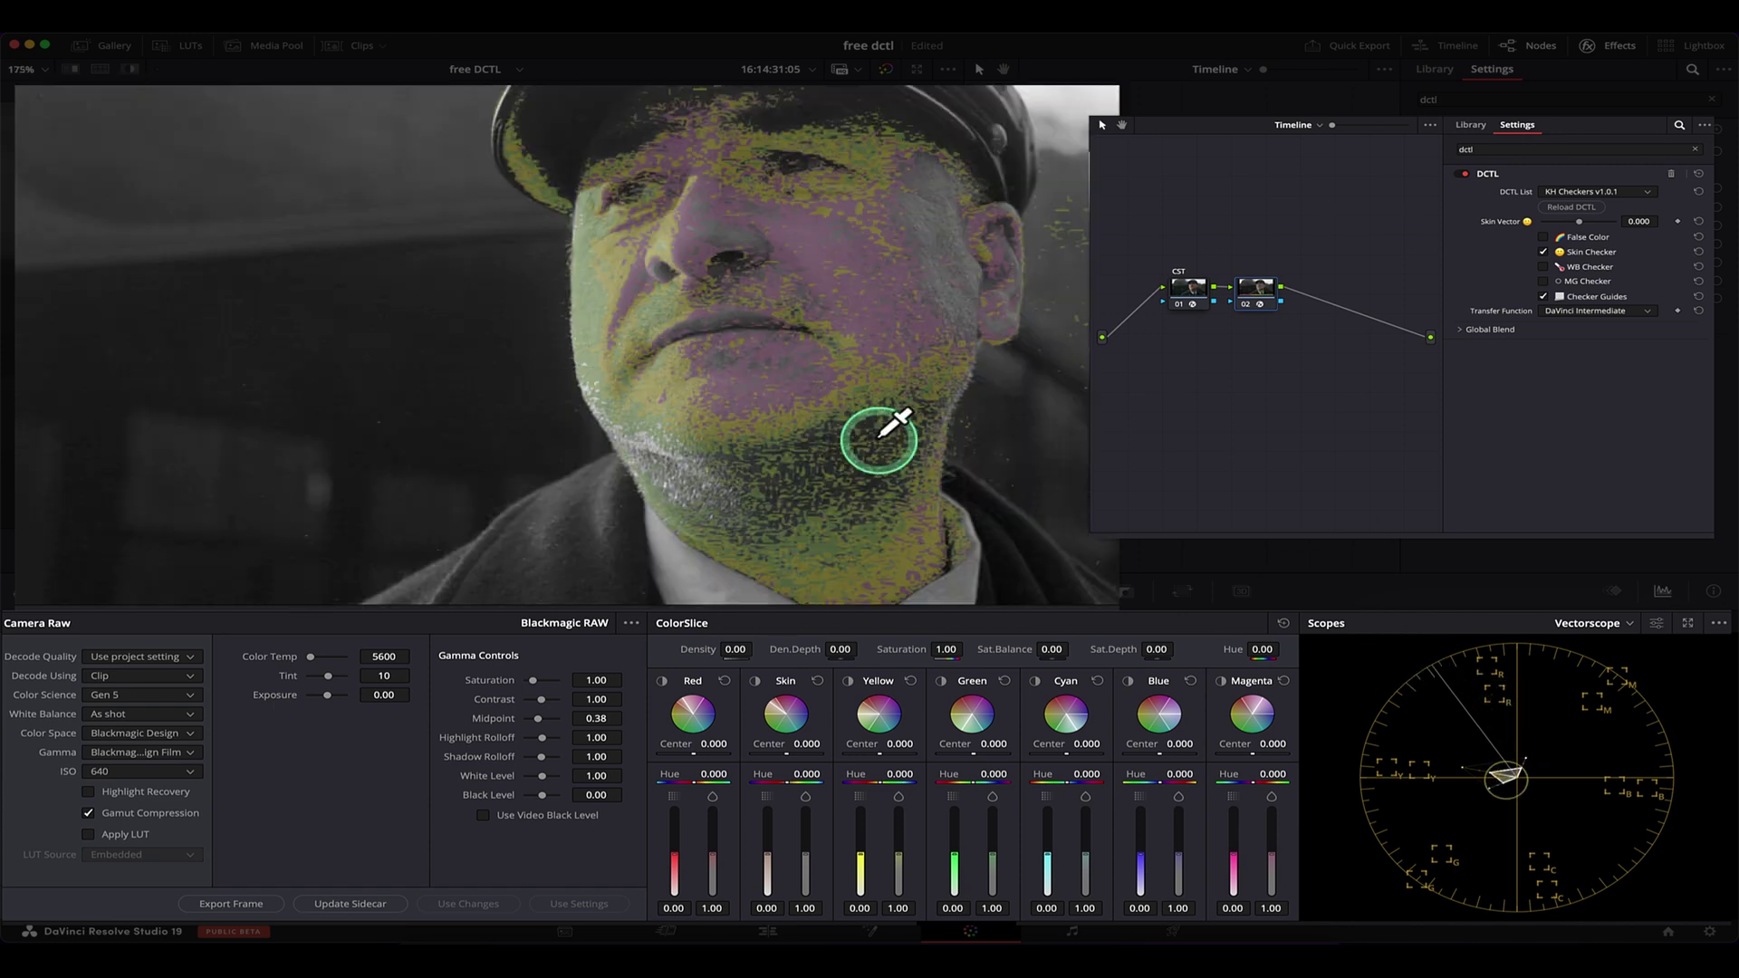
{"action": "scroll", "coordinate": [879, 441], "scroll_direction": "up", "scroll_amount": 1}
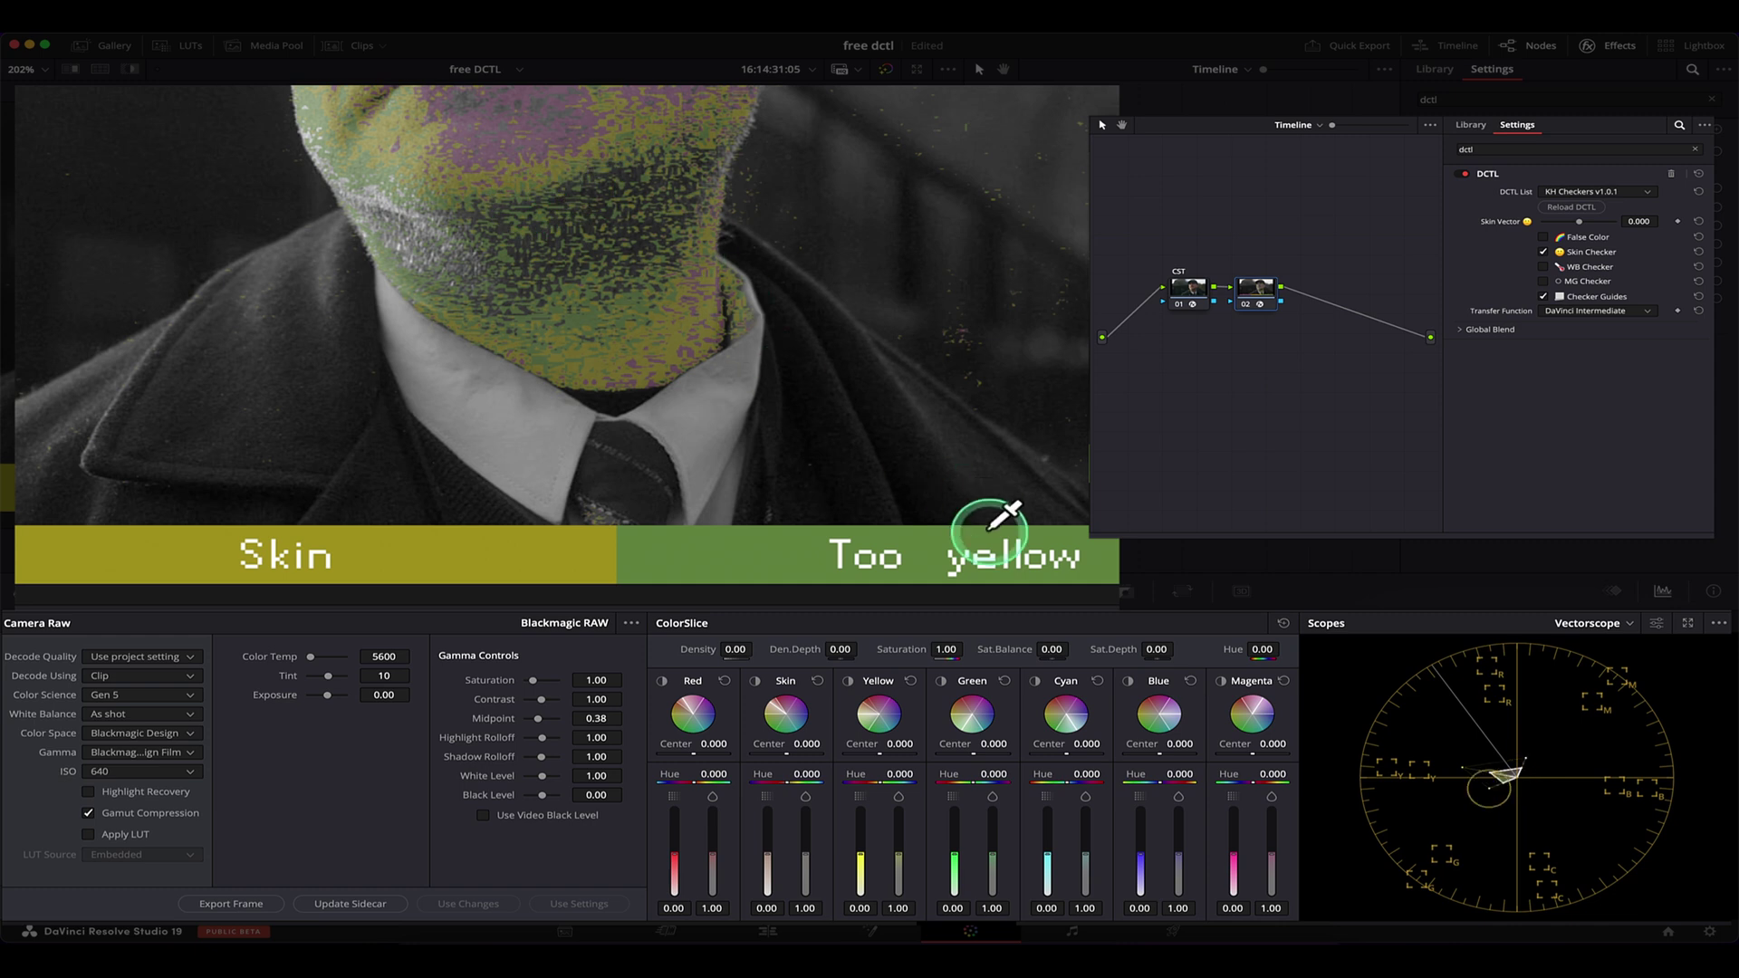
{"action": "scroll", "coordinate": [960, 468], "scroll_direction": "down", "scroll_amount": 2}
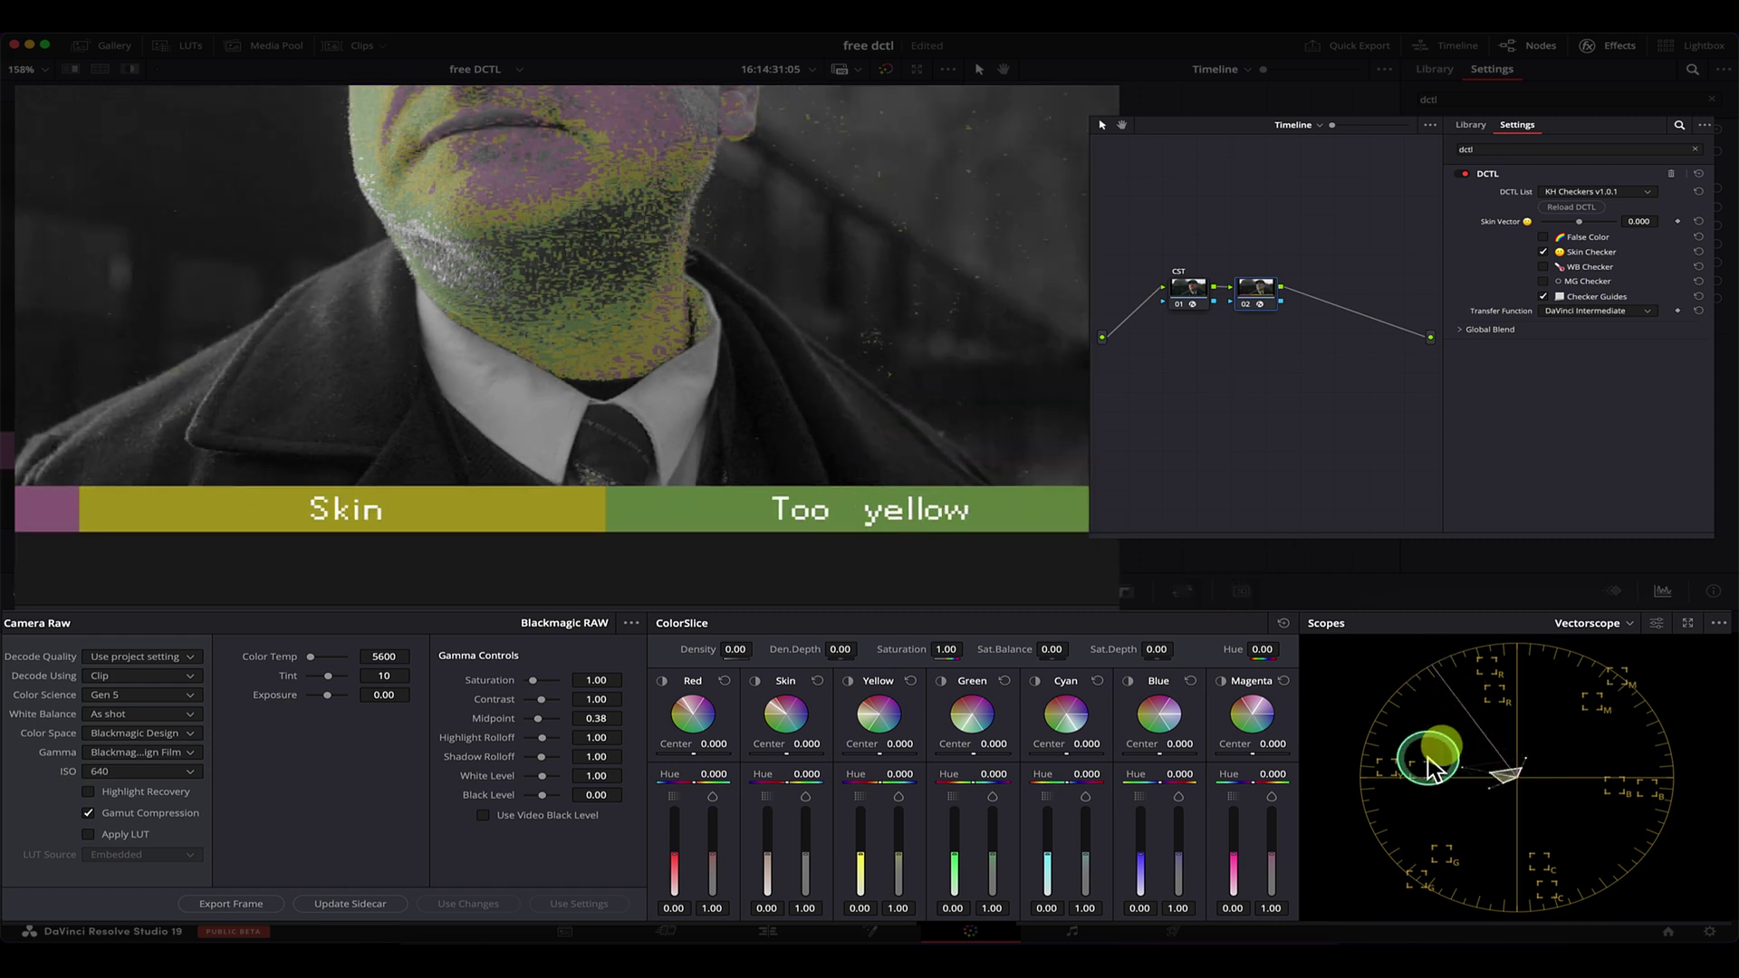
{"action": "scroll", "coordinate": [544, 292], "scroll_direction": "down", "scroll_amount": 1}
{"action": "scroll", "coordinate": [562, 303], "scroll_direction": "down", "scroll_amount": 1}
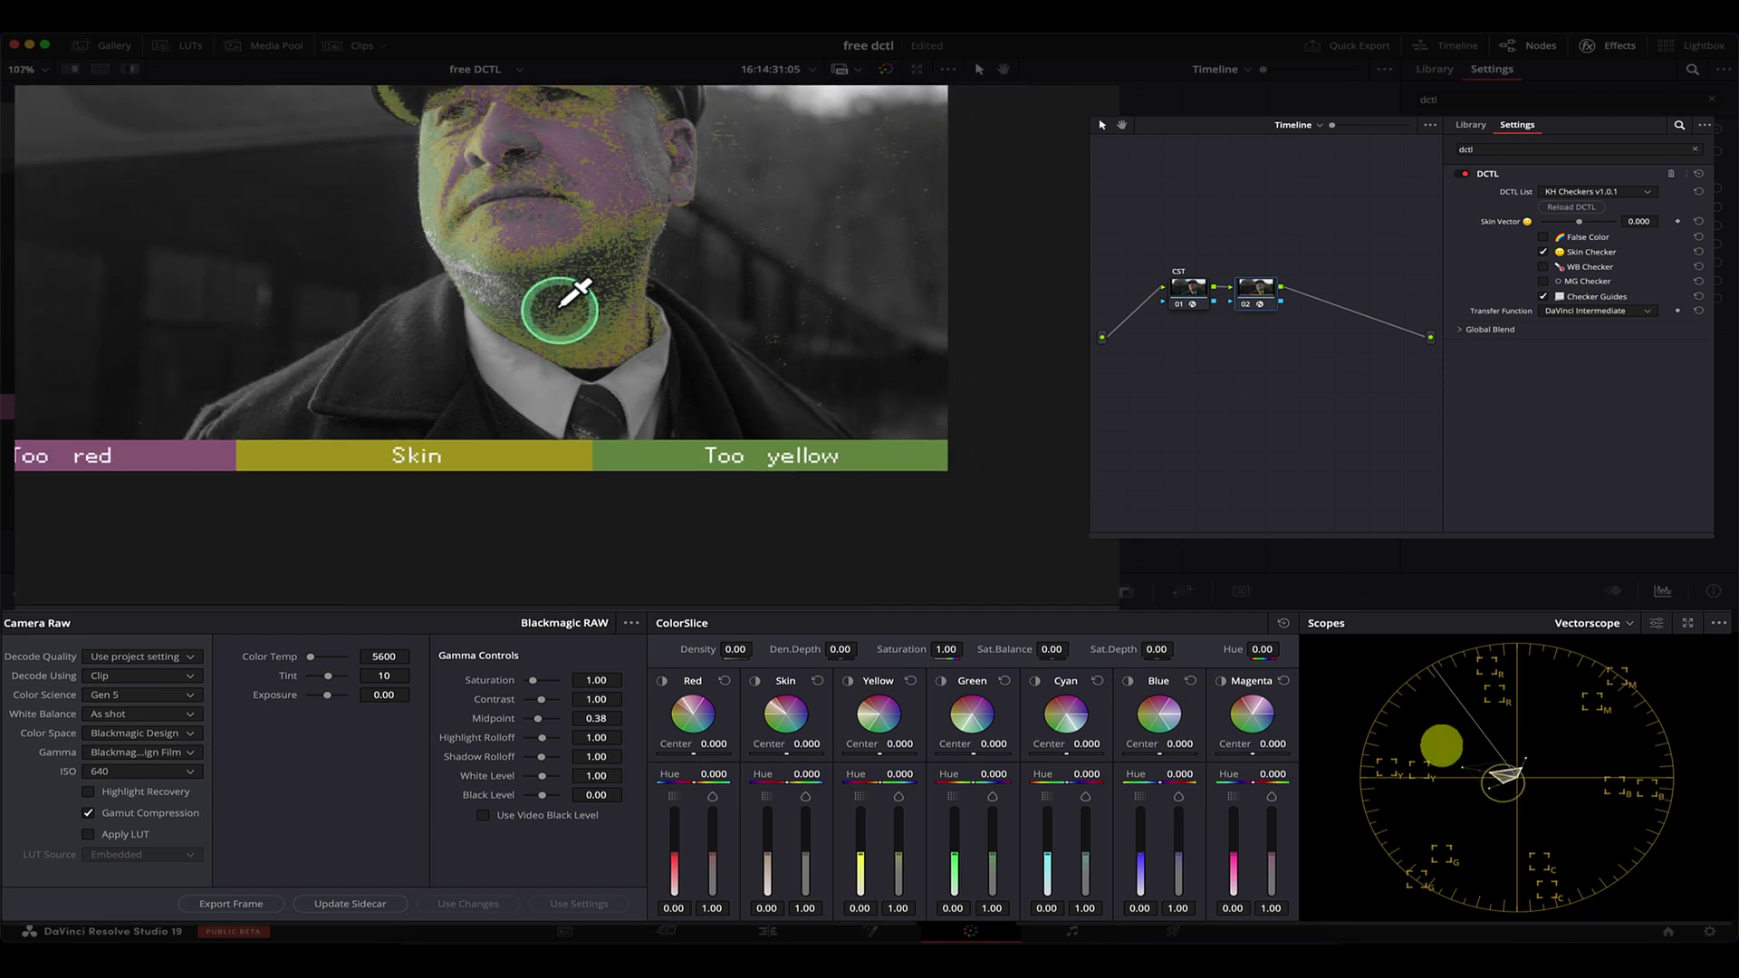
{"action": "scroll", "coordinate": [700, 331], "scroll_direction": "down", "scroll_amount": 1}
{"action": "scroll", "coordinate": [699, 331], "scroll_direction": "down", "scroll_amount": 1}
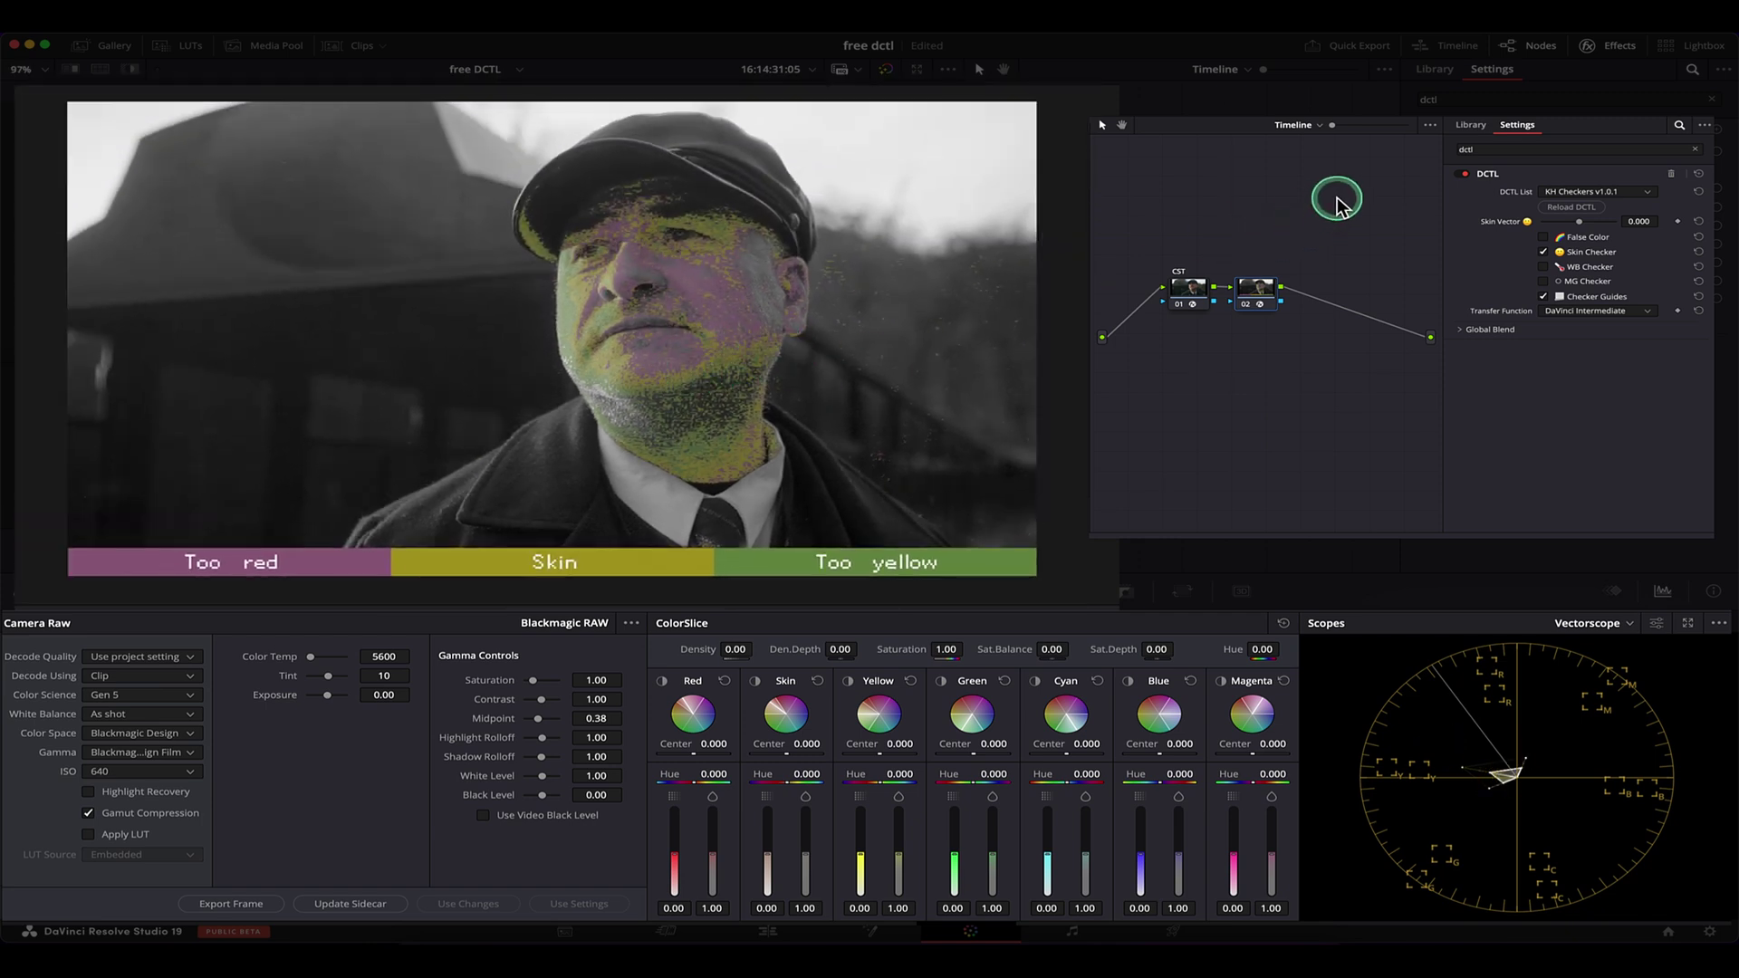
- Return to clip nodes and isolate the Skin slice, viewing it against grey, to inspect the man's face
{"action": "left_click", "coordinate": [1318, 126]}
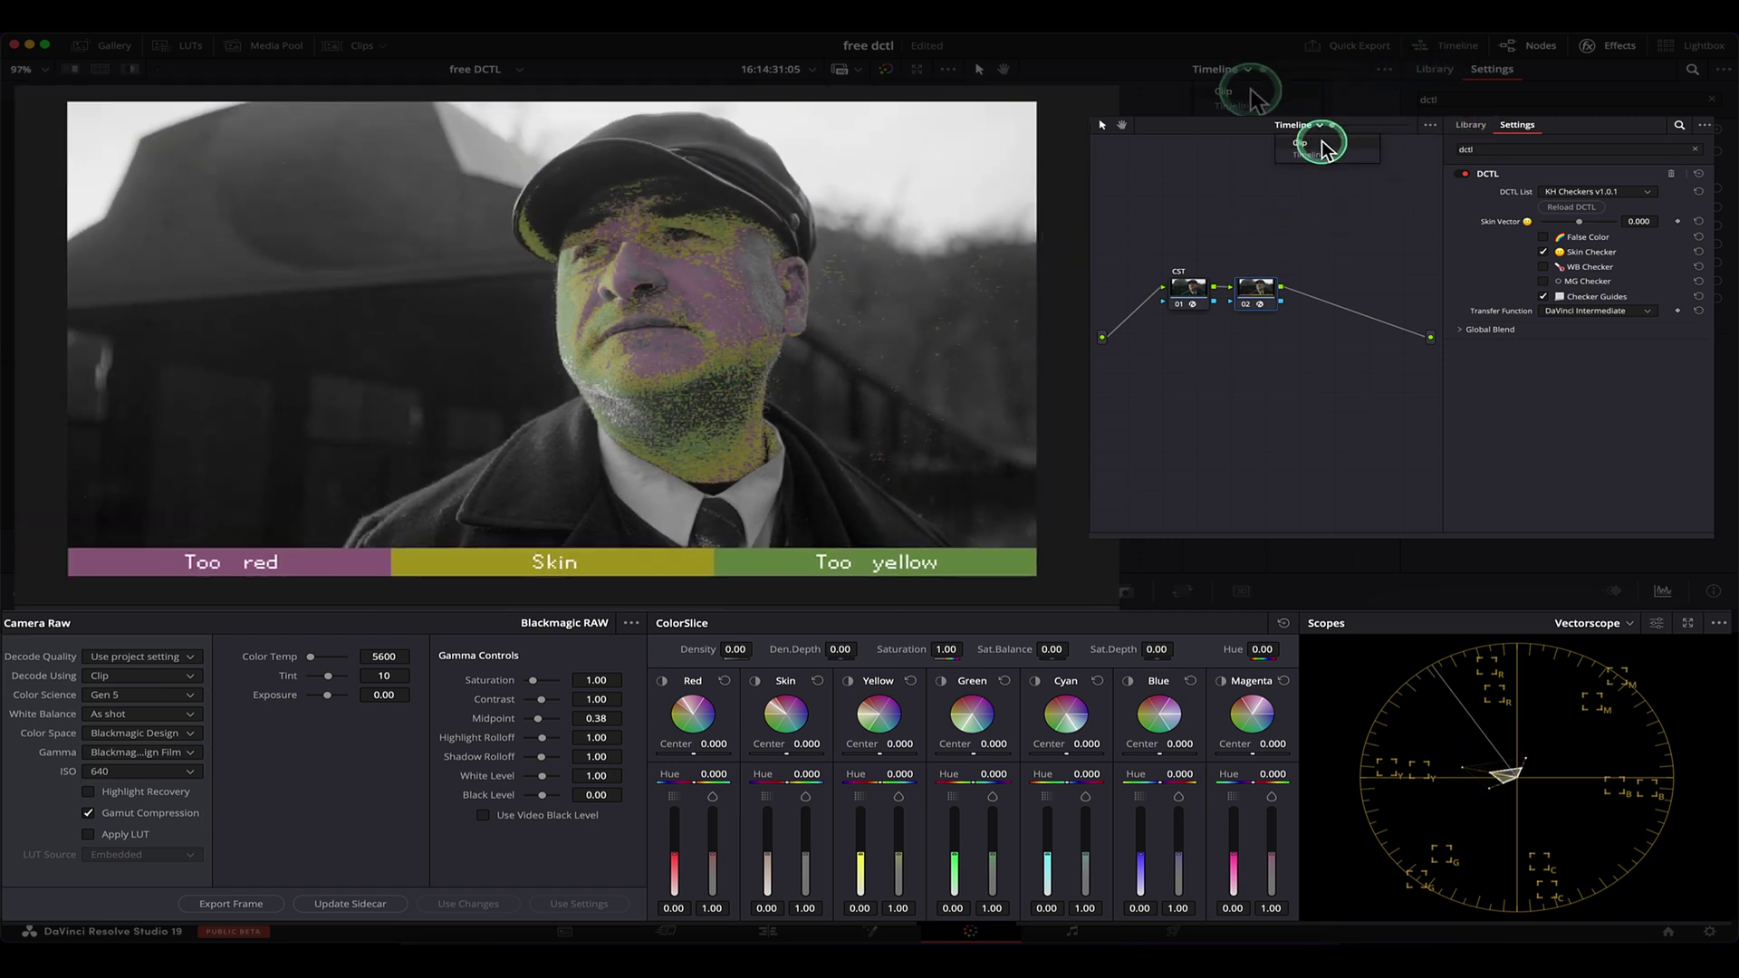
{"action": "left_click", "coordinate": [1322, 145]}
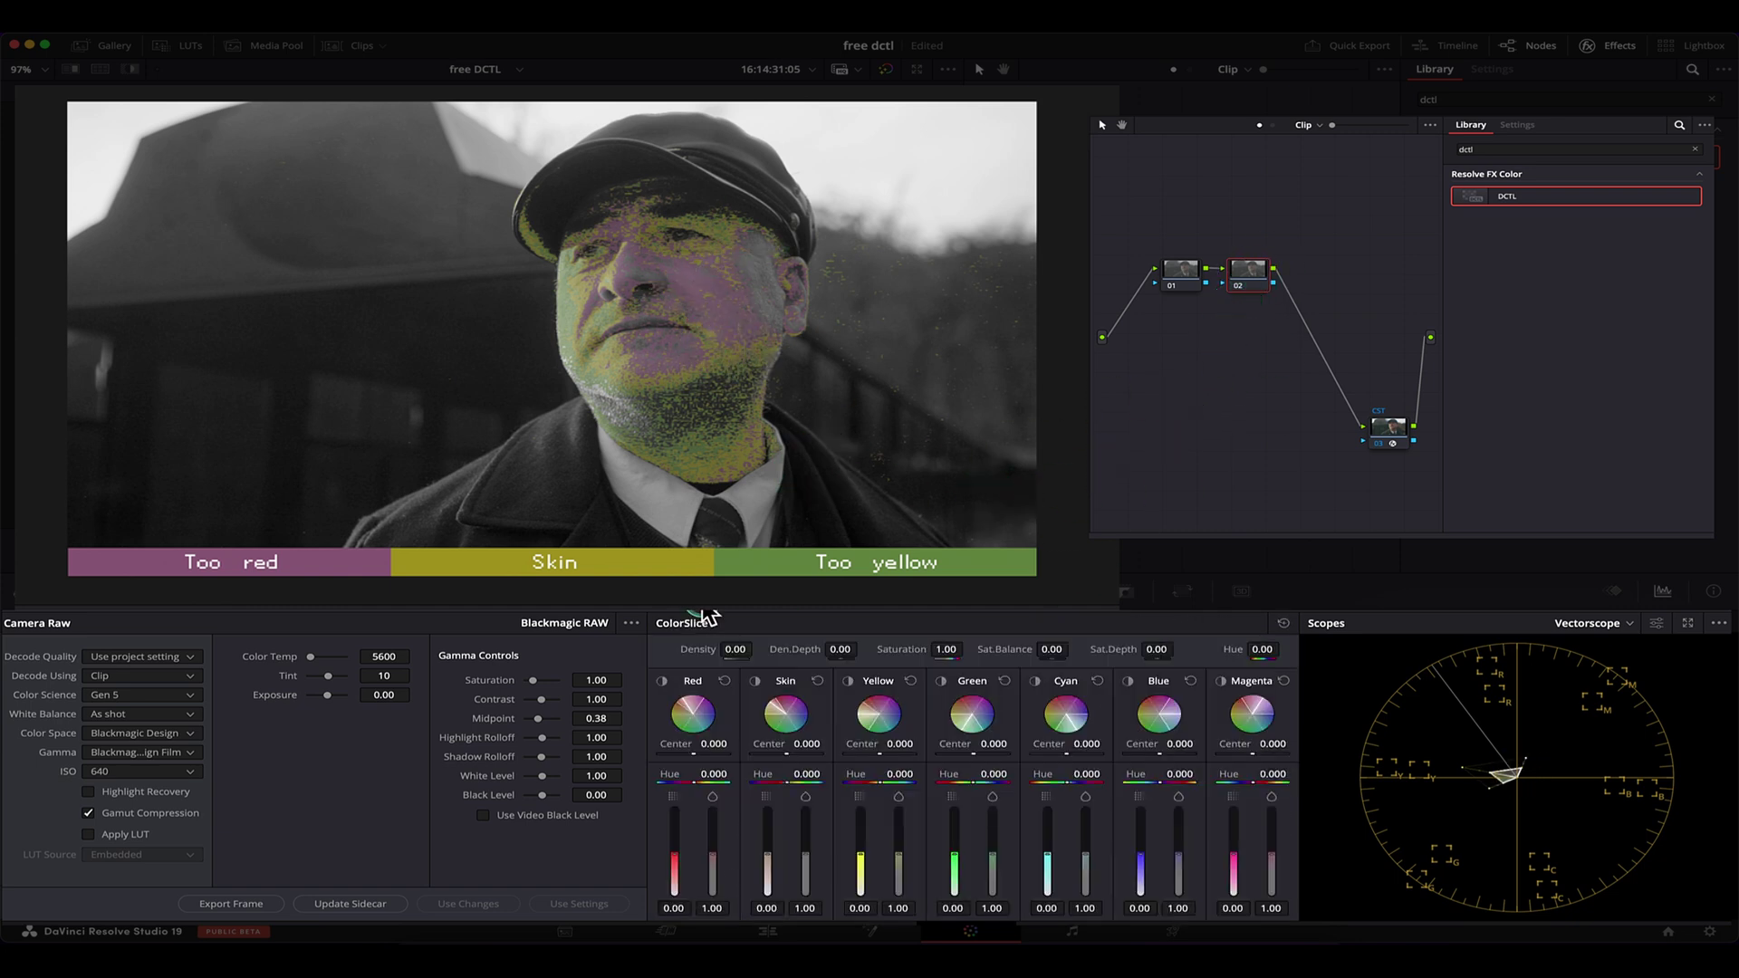
{"action": "left_click", "coordinate": [755, 681]}
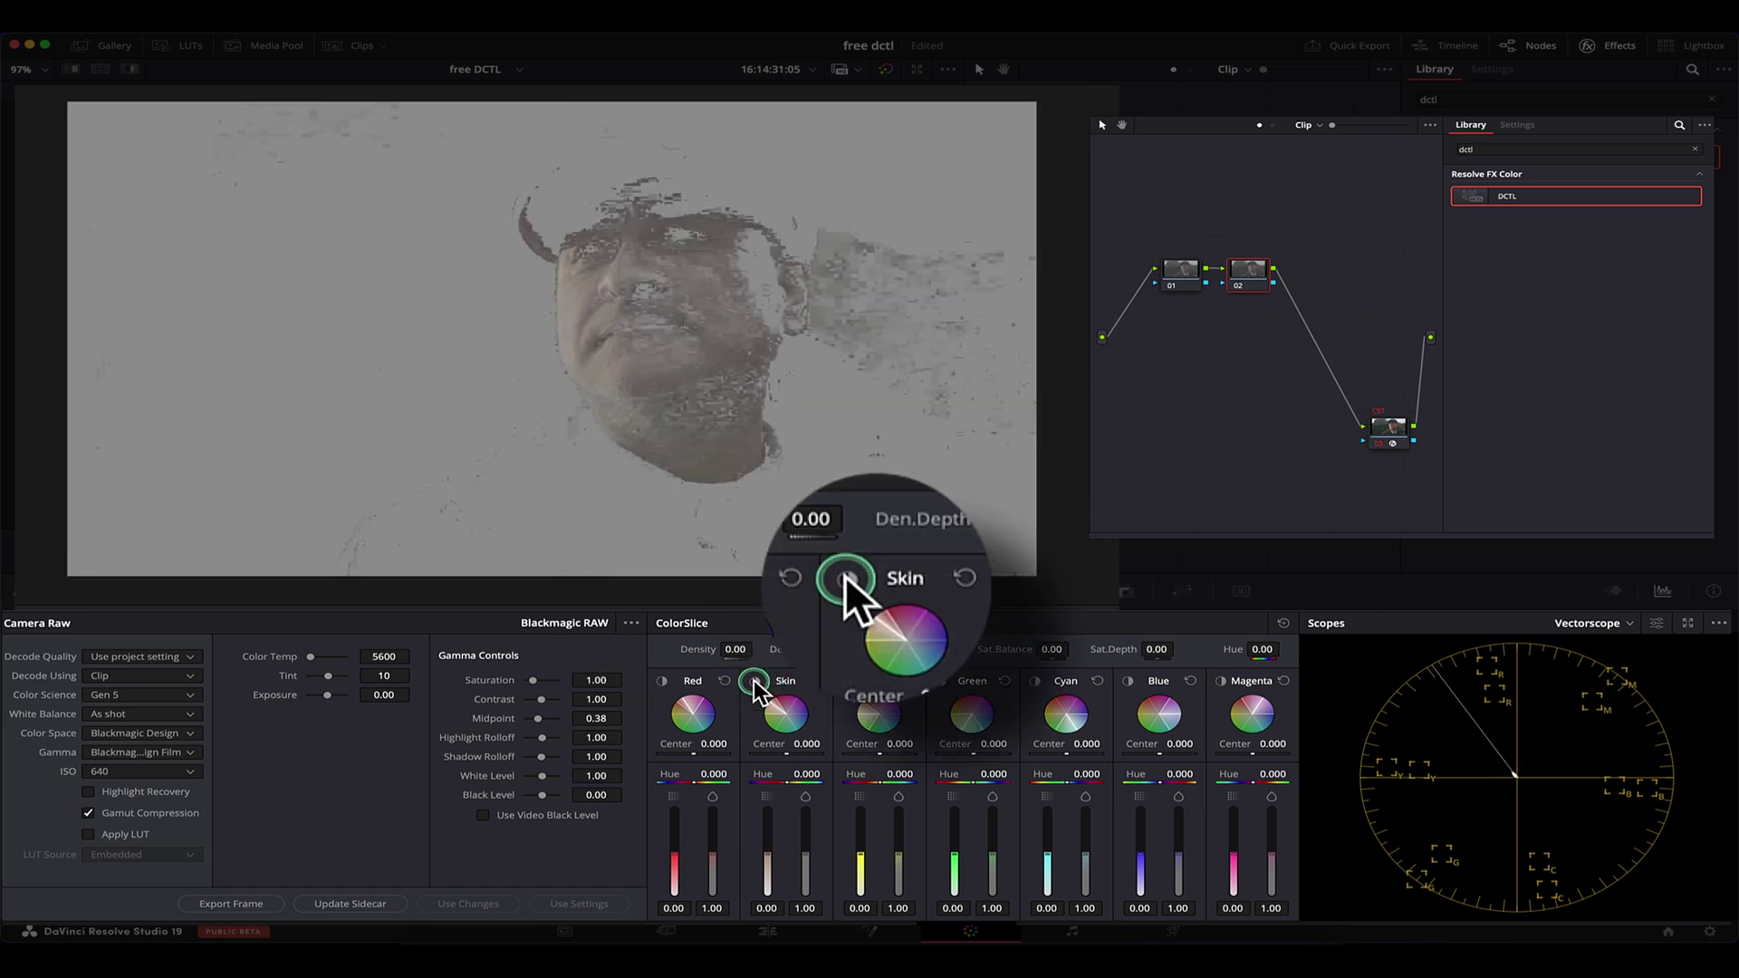
{"action": "left_click", "coordinate": [754, 681]}
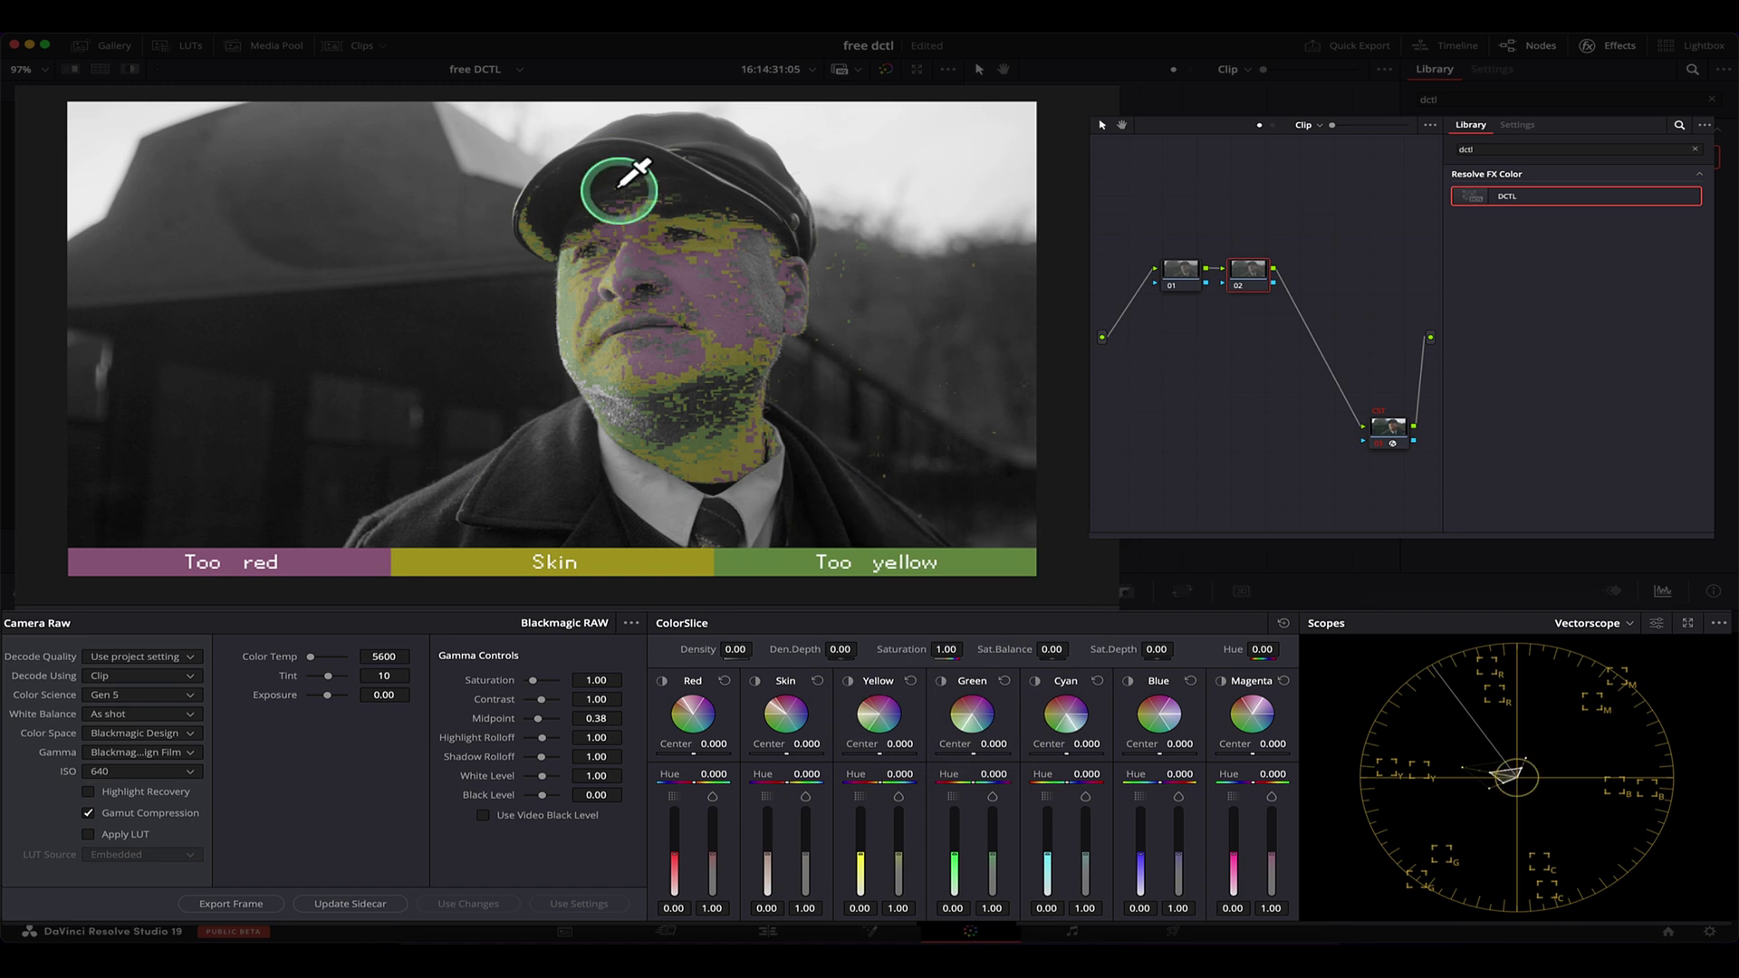
{"action": "key", "text": "shift+h"}
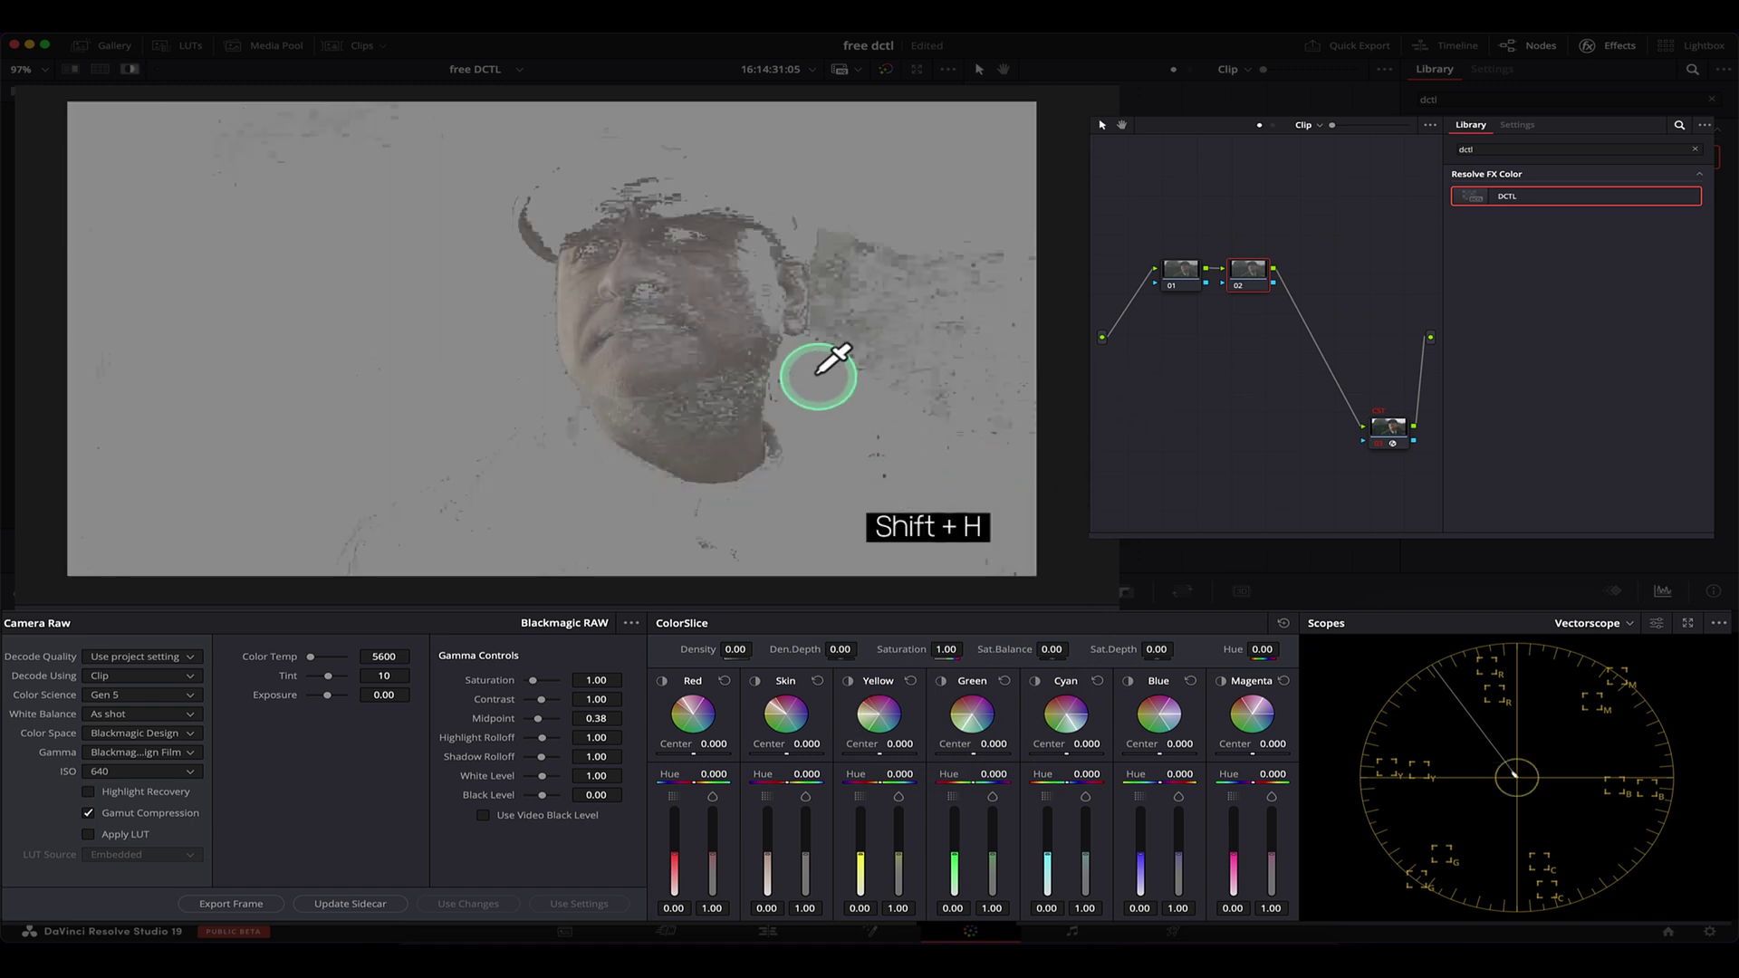
{"action": "scroll", "coordinate": [868, 397], "scroll_direction": "up", "scroll_amount": 3}
{"action": "scroll", "coordinate": [883, 349], "scroll_direction": "up", "scroll_amount": 1}
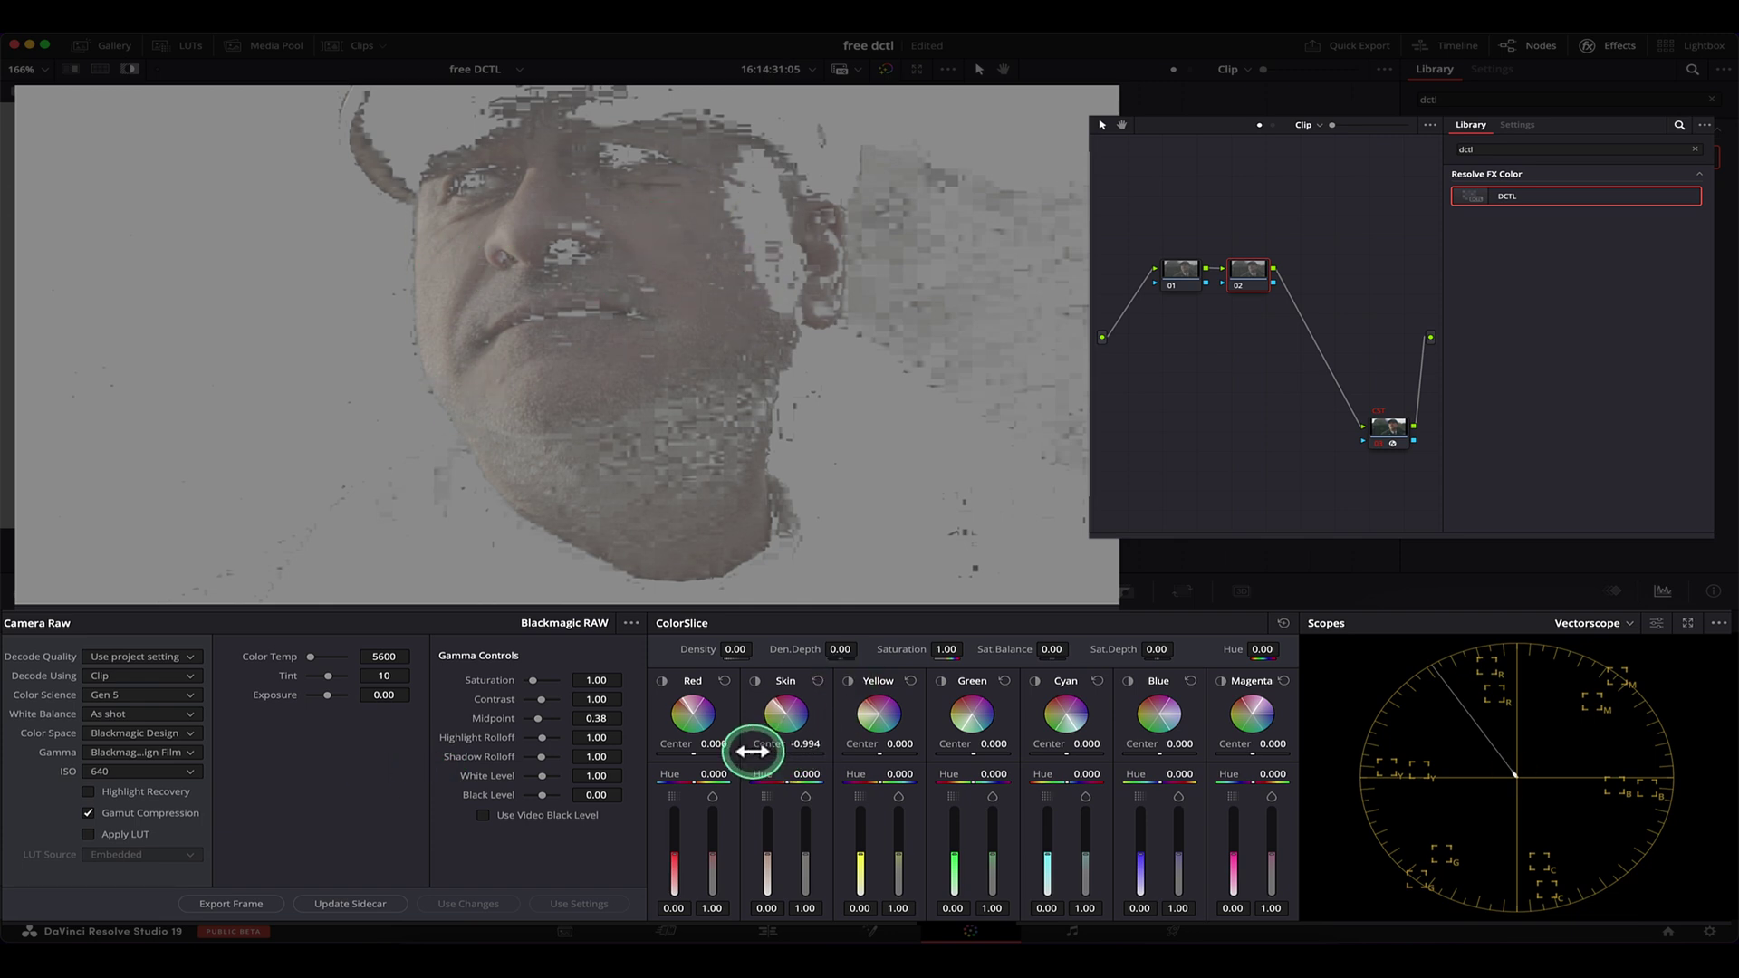
{"action": "key", "text": "shift+h"}
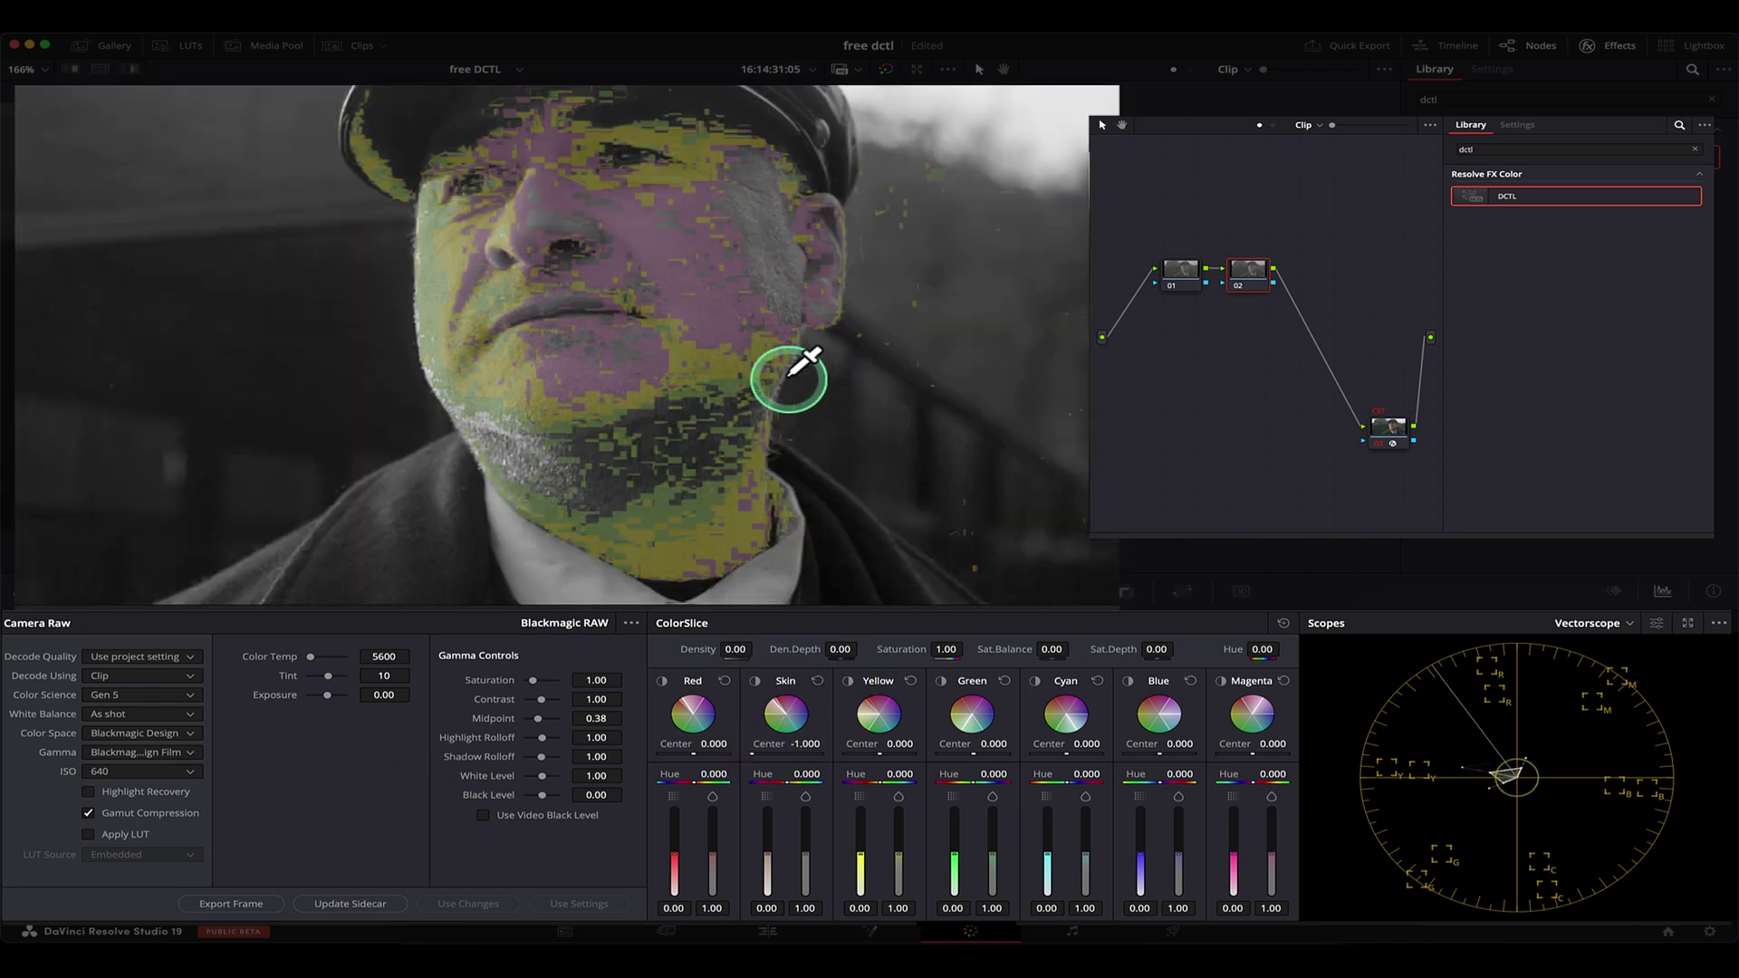
{"action": "scroll", "coordinate": [806, 399], "scroll_direction": "down", "scroll_amount": 4}
{"action": "scroll", "coordinate": [707, 361], "scroll_direction": "up", "scroll_amount": 3}
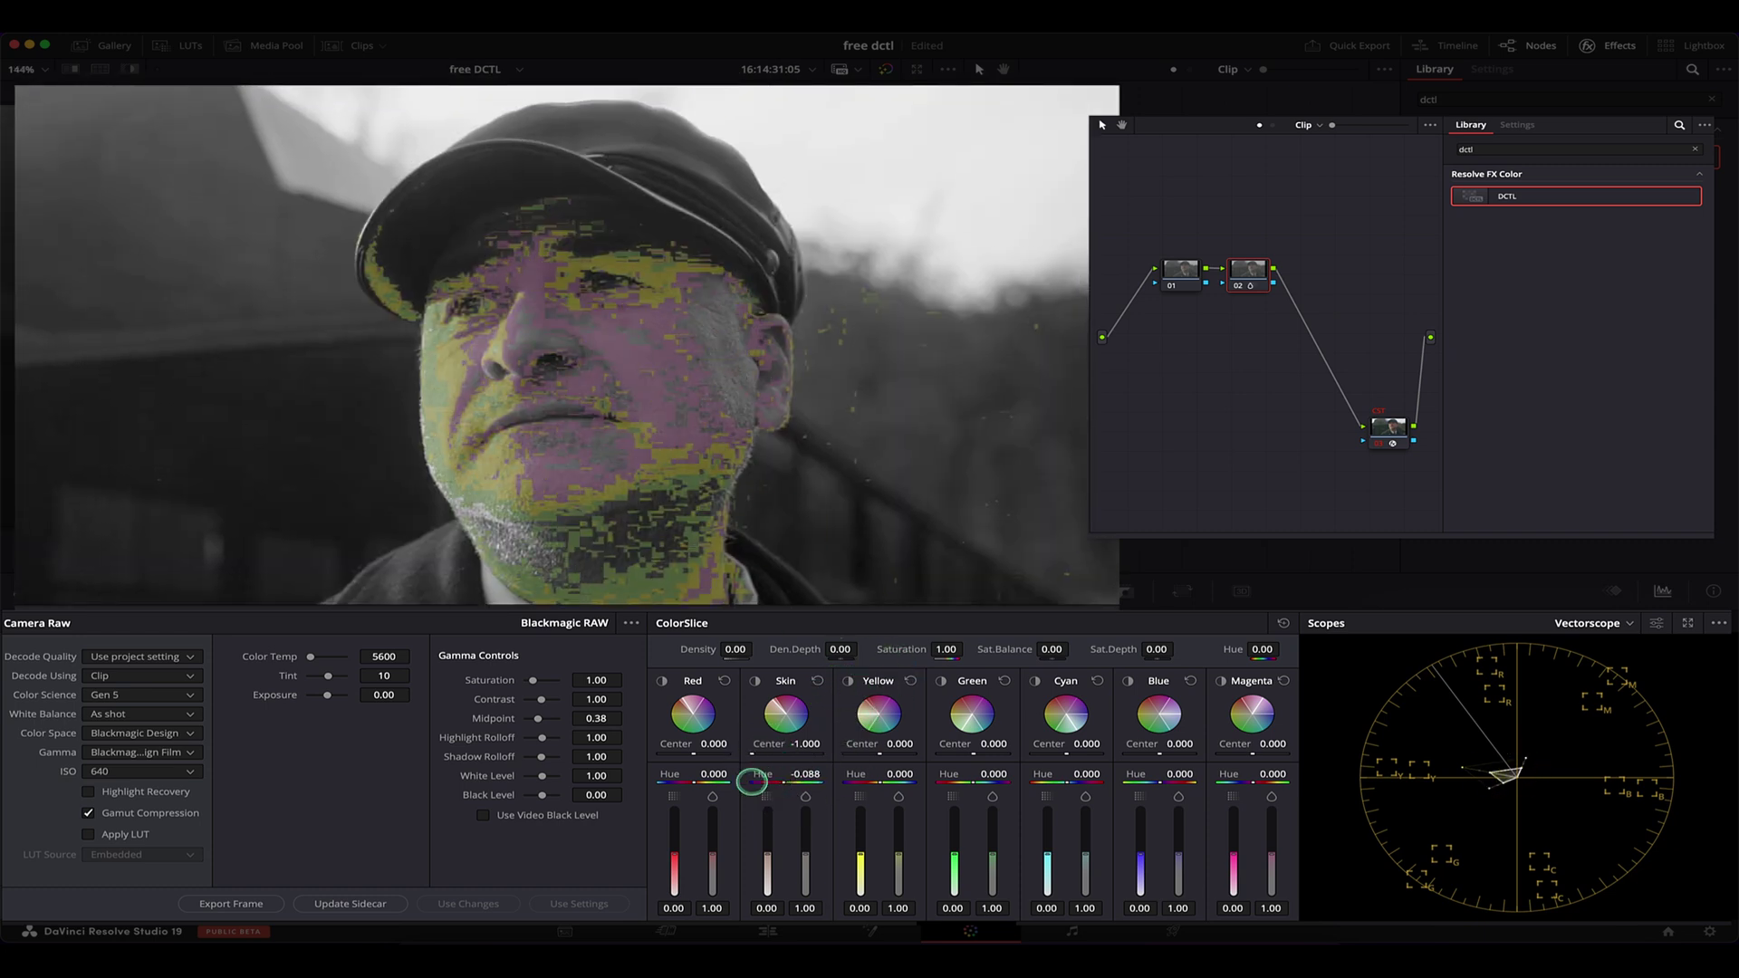
- Shift the ColorSlice Skin hue to 0.208 so the man's face reads as skin
{"action": "left_click_drag", "start_coordinate": [749, 777], "coordinate": [883, 777]}
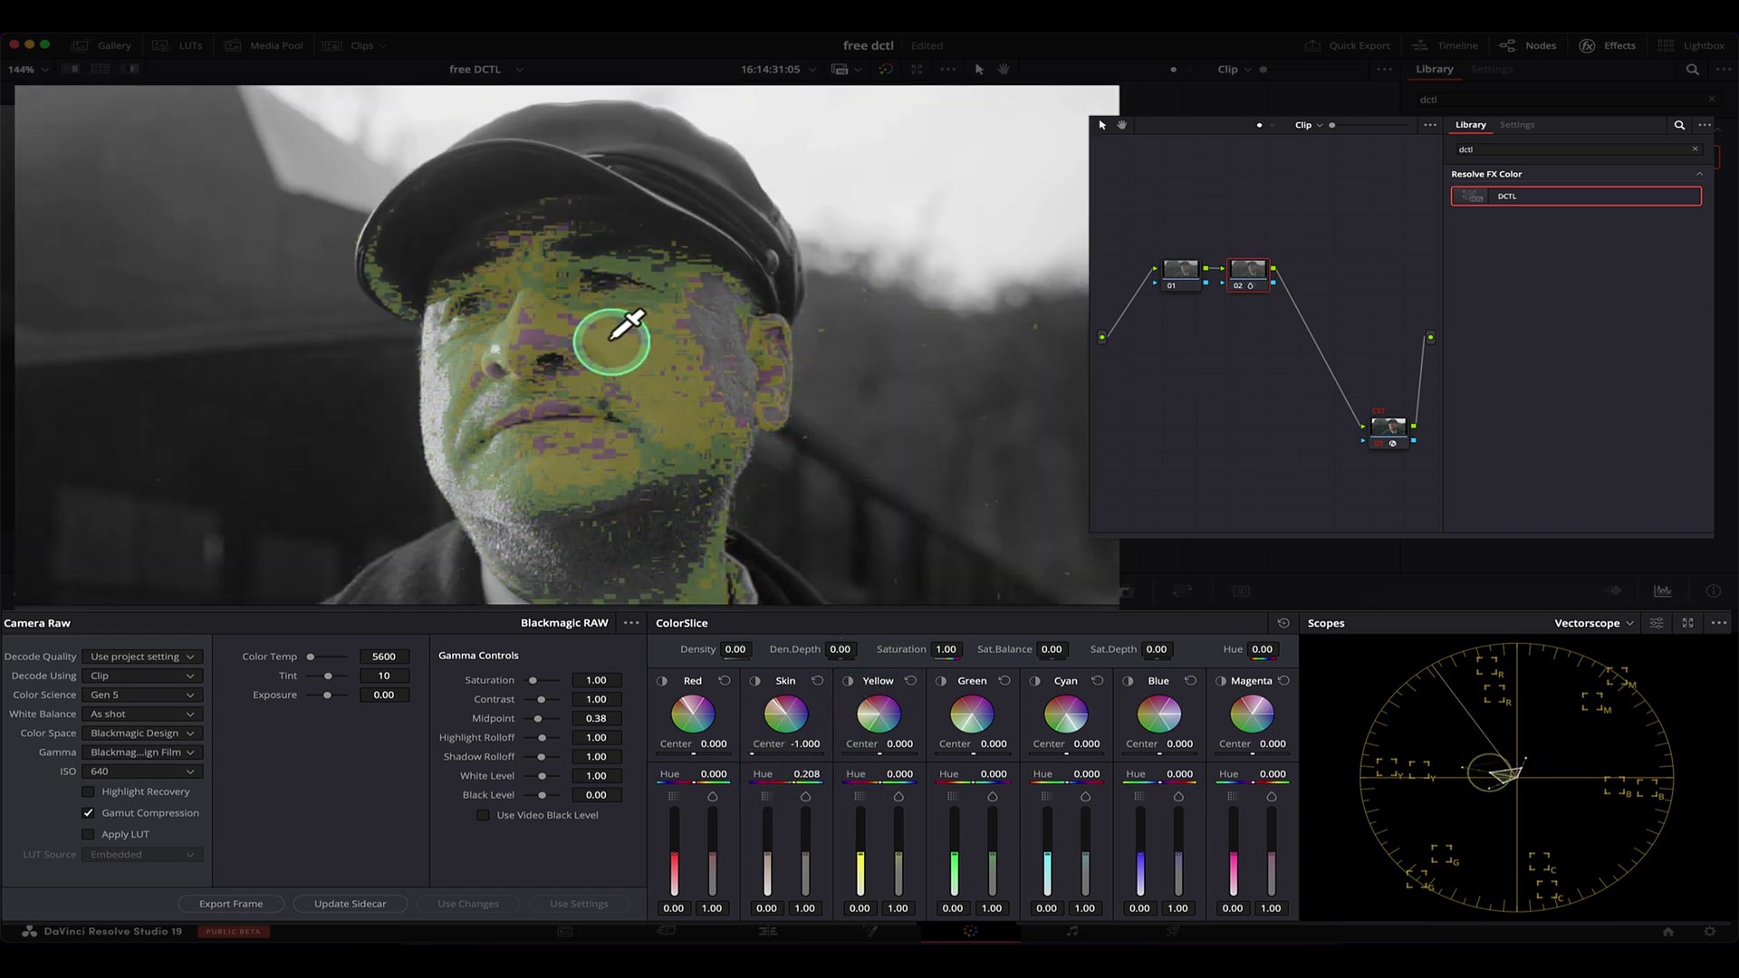
{"action": "left_click_drag", "start_coordinate": [621, 337], "coordinate": [544, 263]}
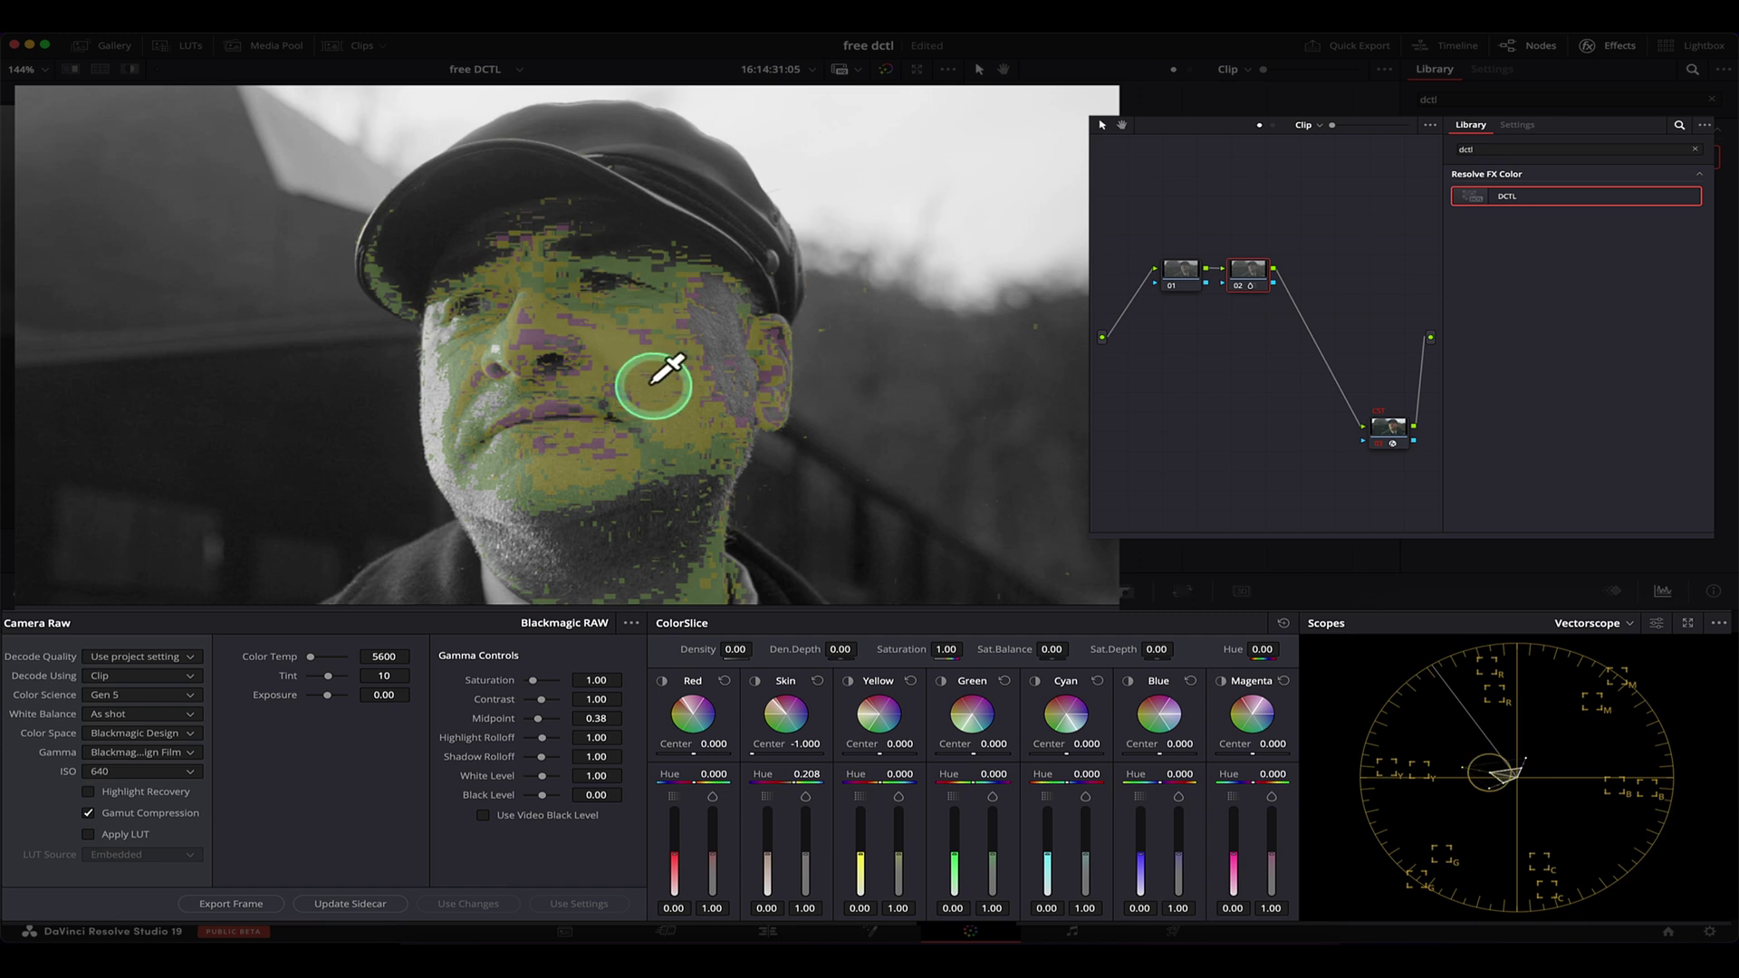
{"action": "scroll", "coordinate": [668, 367], "scroll_direction": "down", "scroll_amount": 1}
{"action": "scroll", "coordinate": [679, 371], "scroll_direction": "down", "scroll_amount": 2}
{"action": "scroll", "coordinate": [671, 353], "scroll_direction": "down", "scroll_amount": 2}
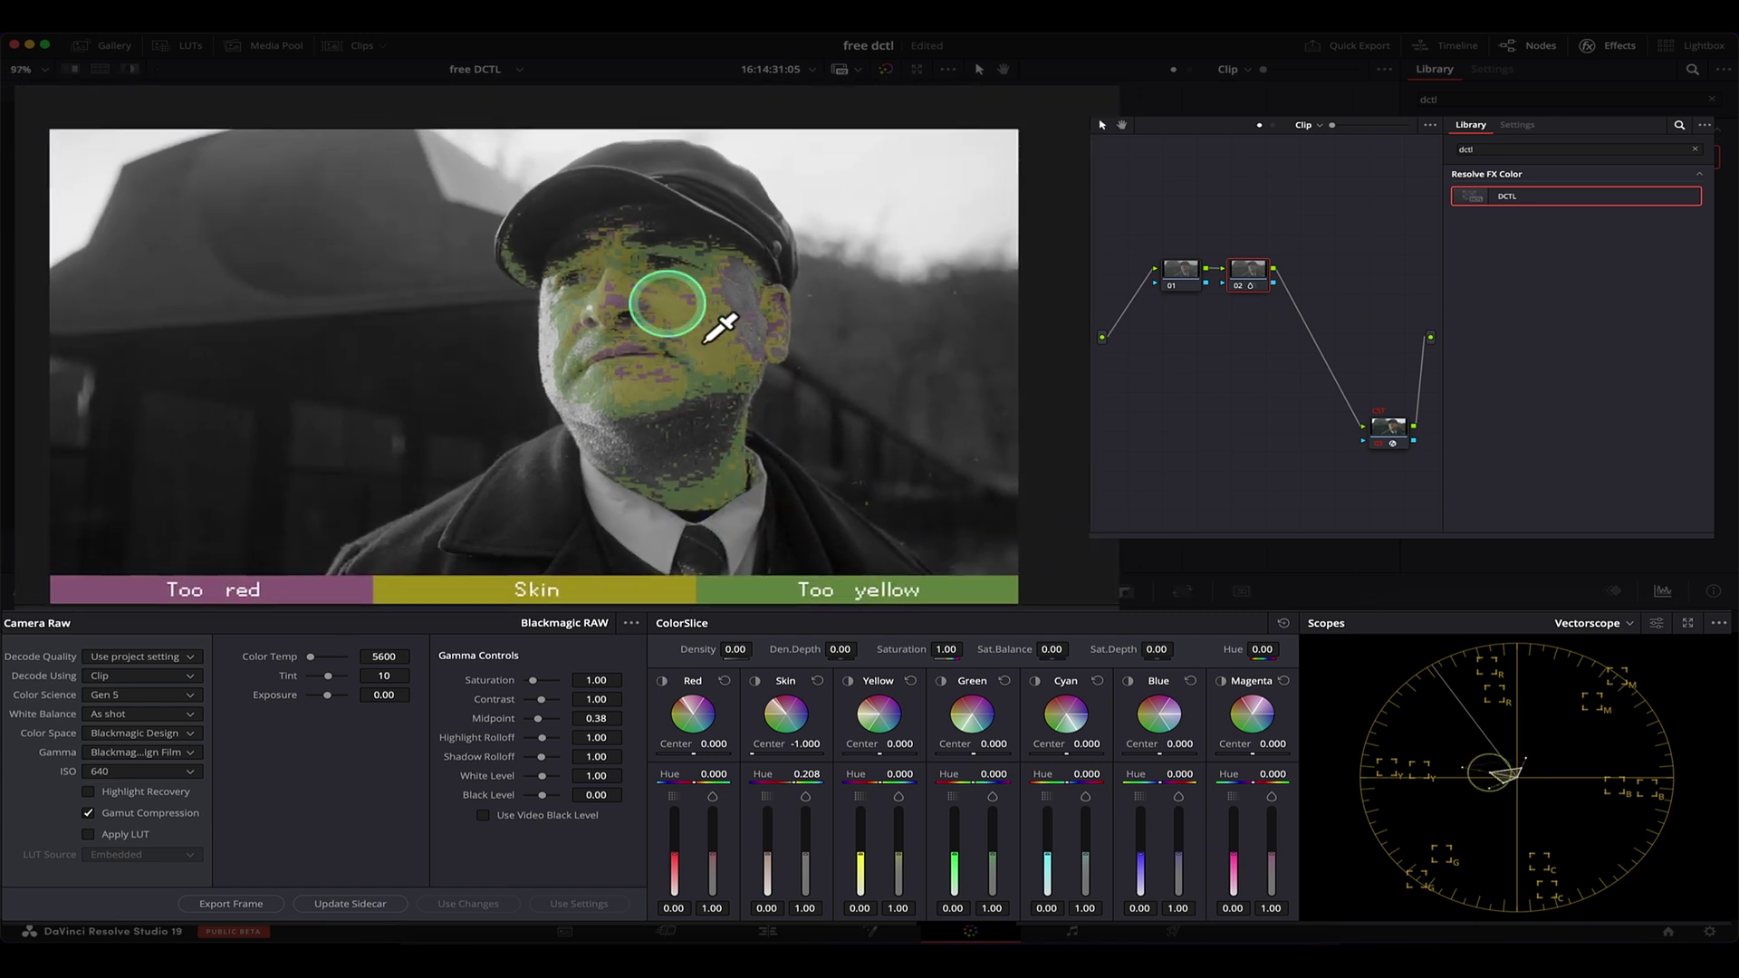
- Disable the timeline KH Checkers DCTL node, return to clip nodes, and select the woman's clip 01
{"action": "left_click", "coordinate": [1233, 69]}
{"action": "left_click", "coordinate": [1261, 106]}
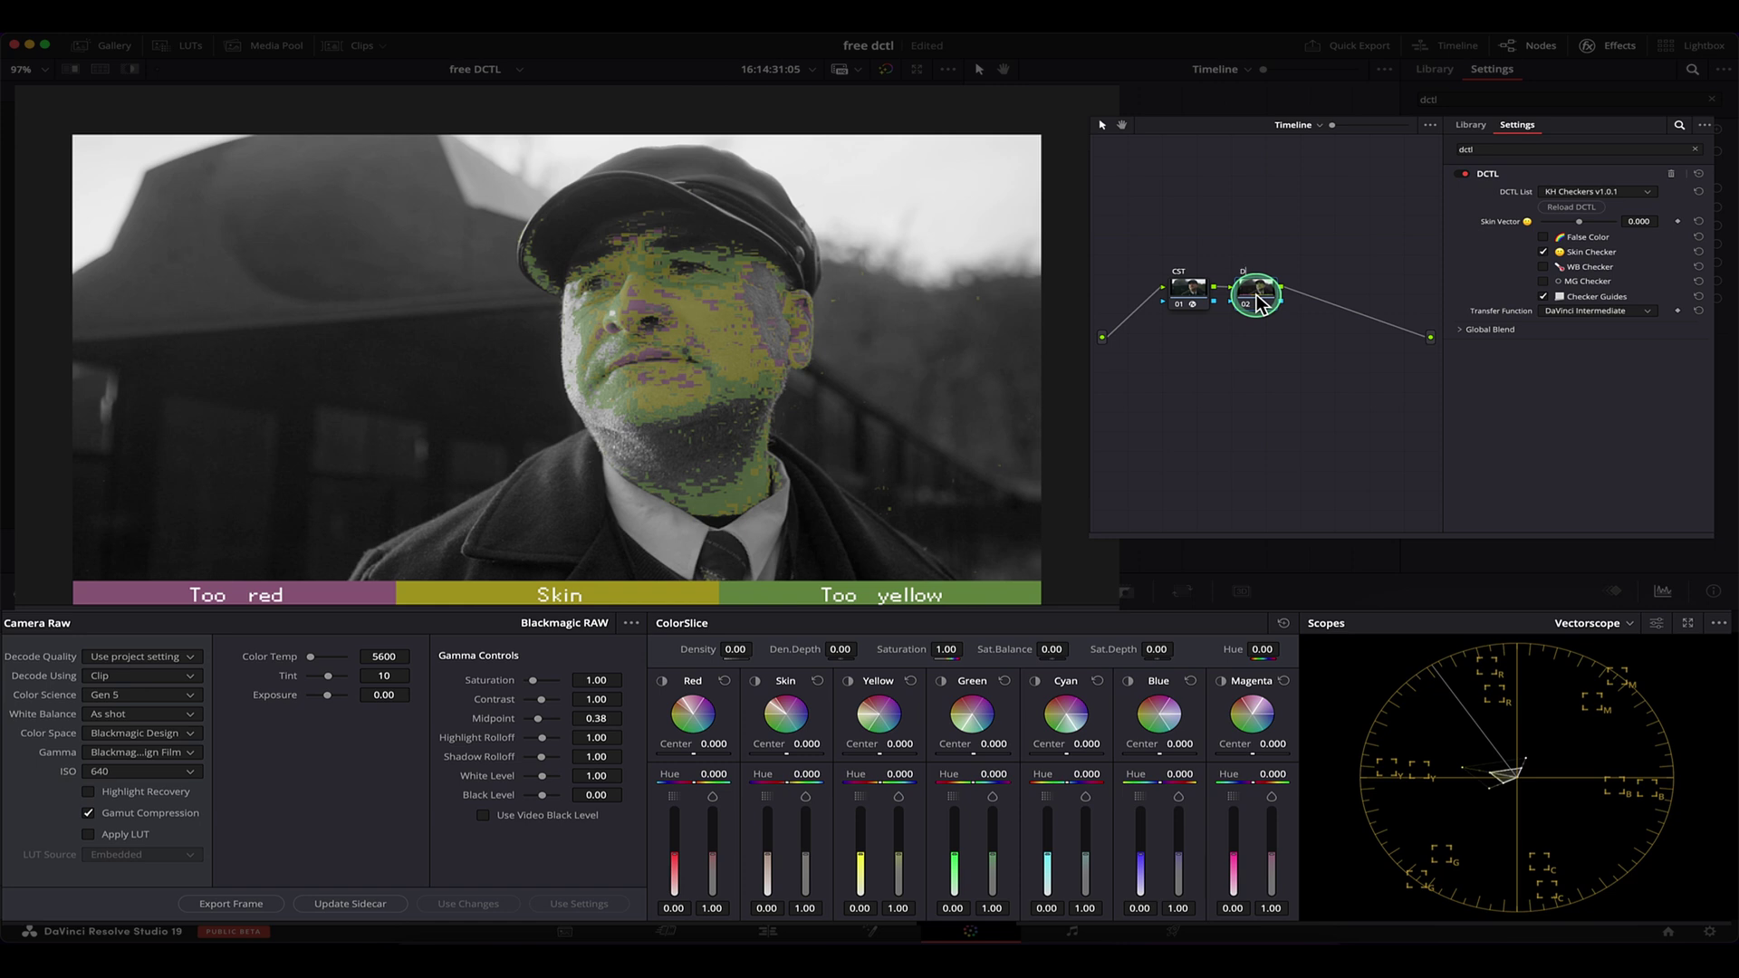
{"action": "key", "text": "ctrl+d"}
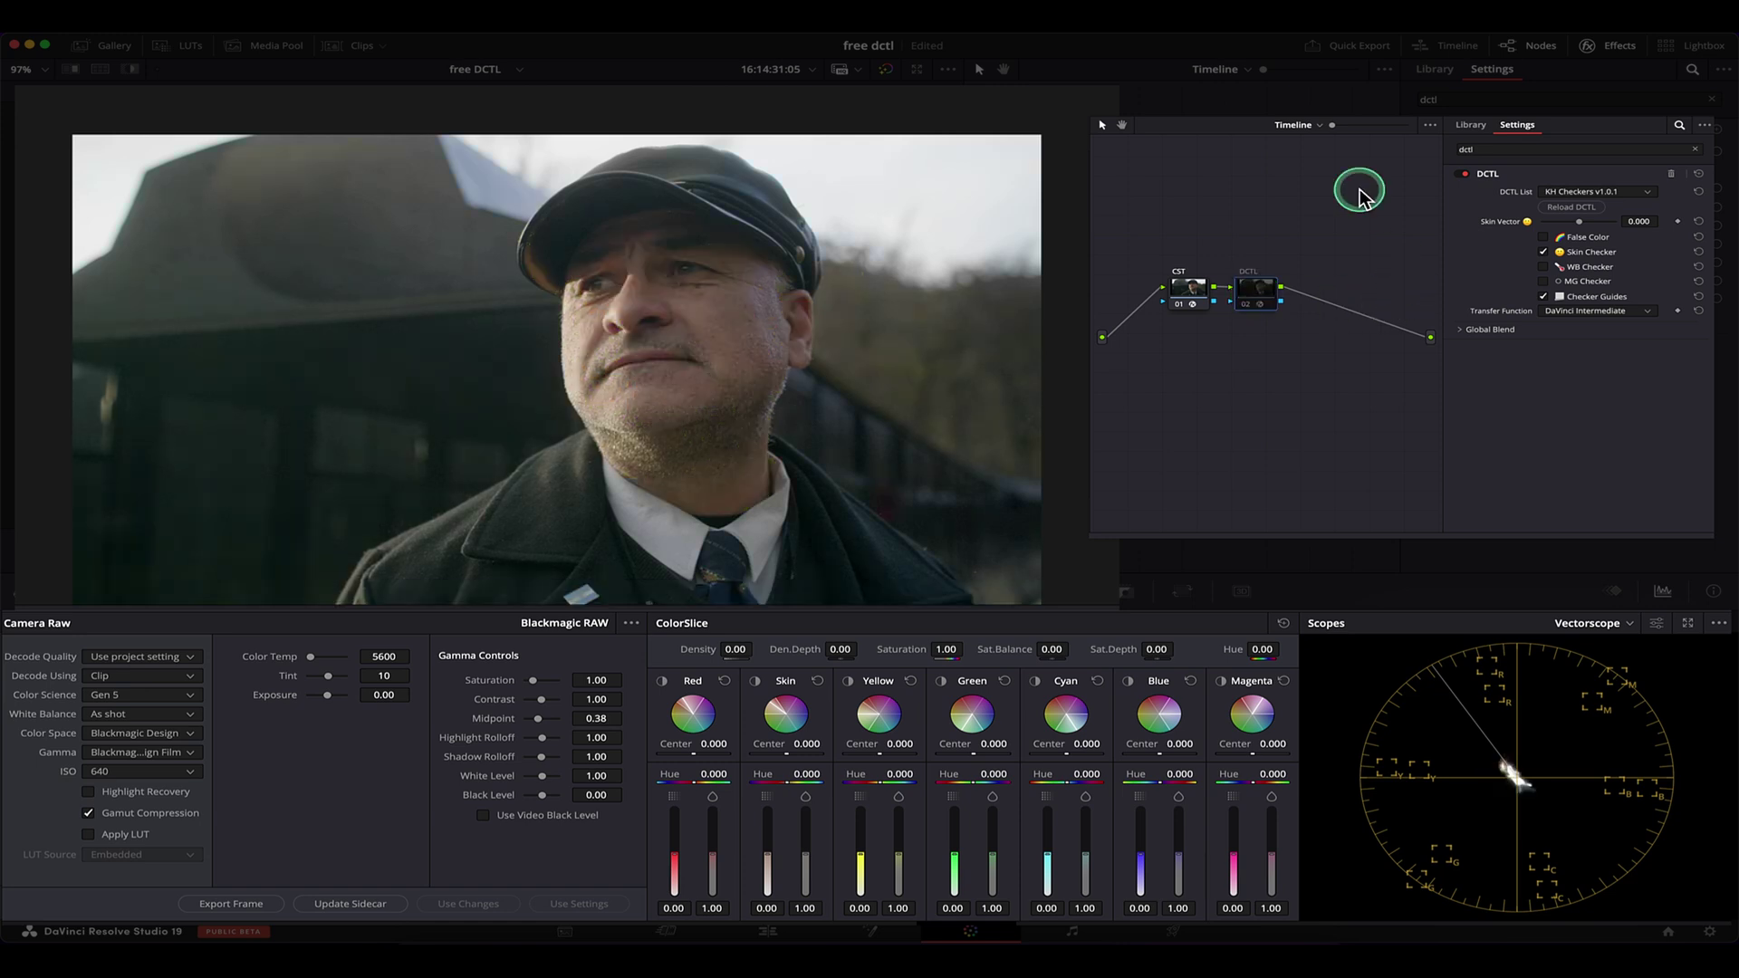
{"action": "left_click", "coordinate": [1309, 152]}
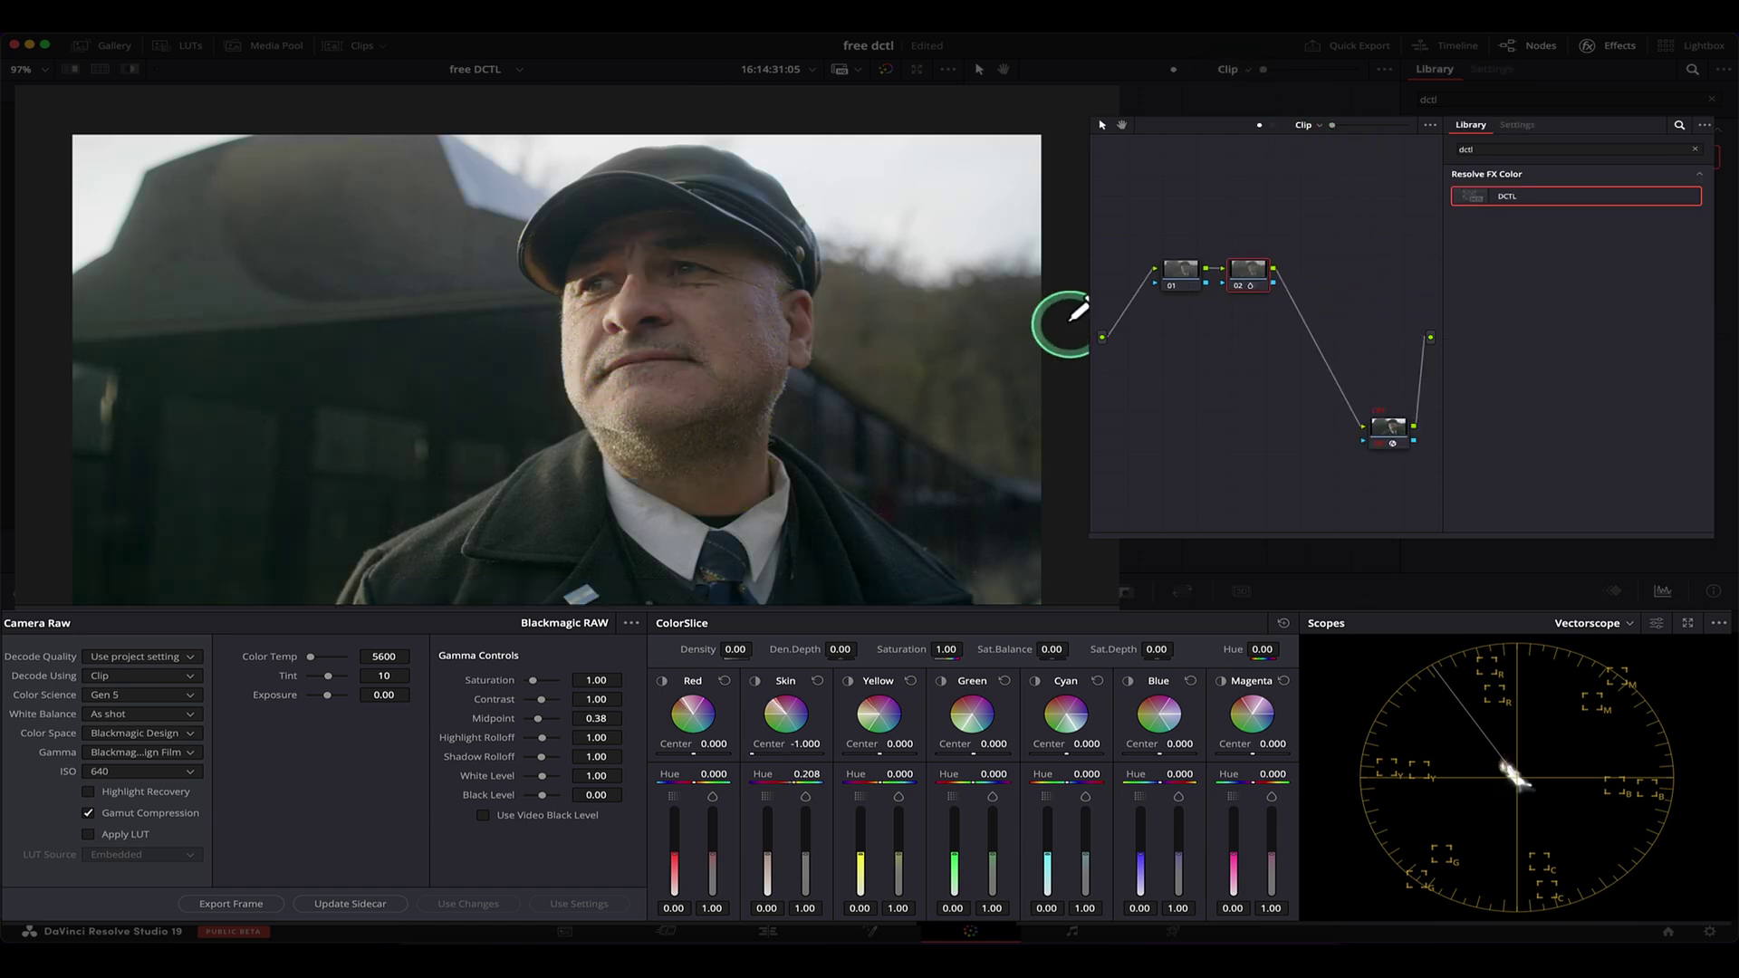
{"action": "scroll", "coordinate": [680, 319], "scroll_direction": "up", "scroll_amount": 3}
{"action": "scroll", "coordinate": [738, 284], "scroll_direction": "up", "scroll_amount": 3}
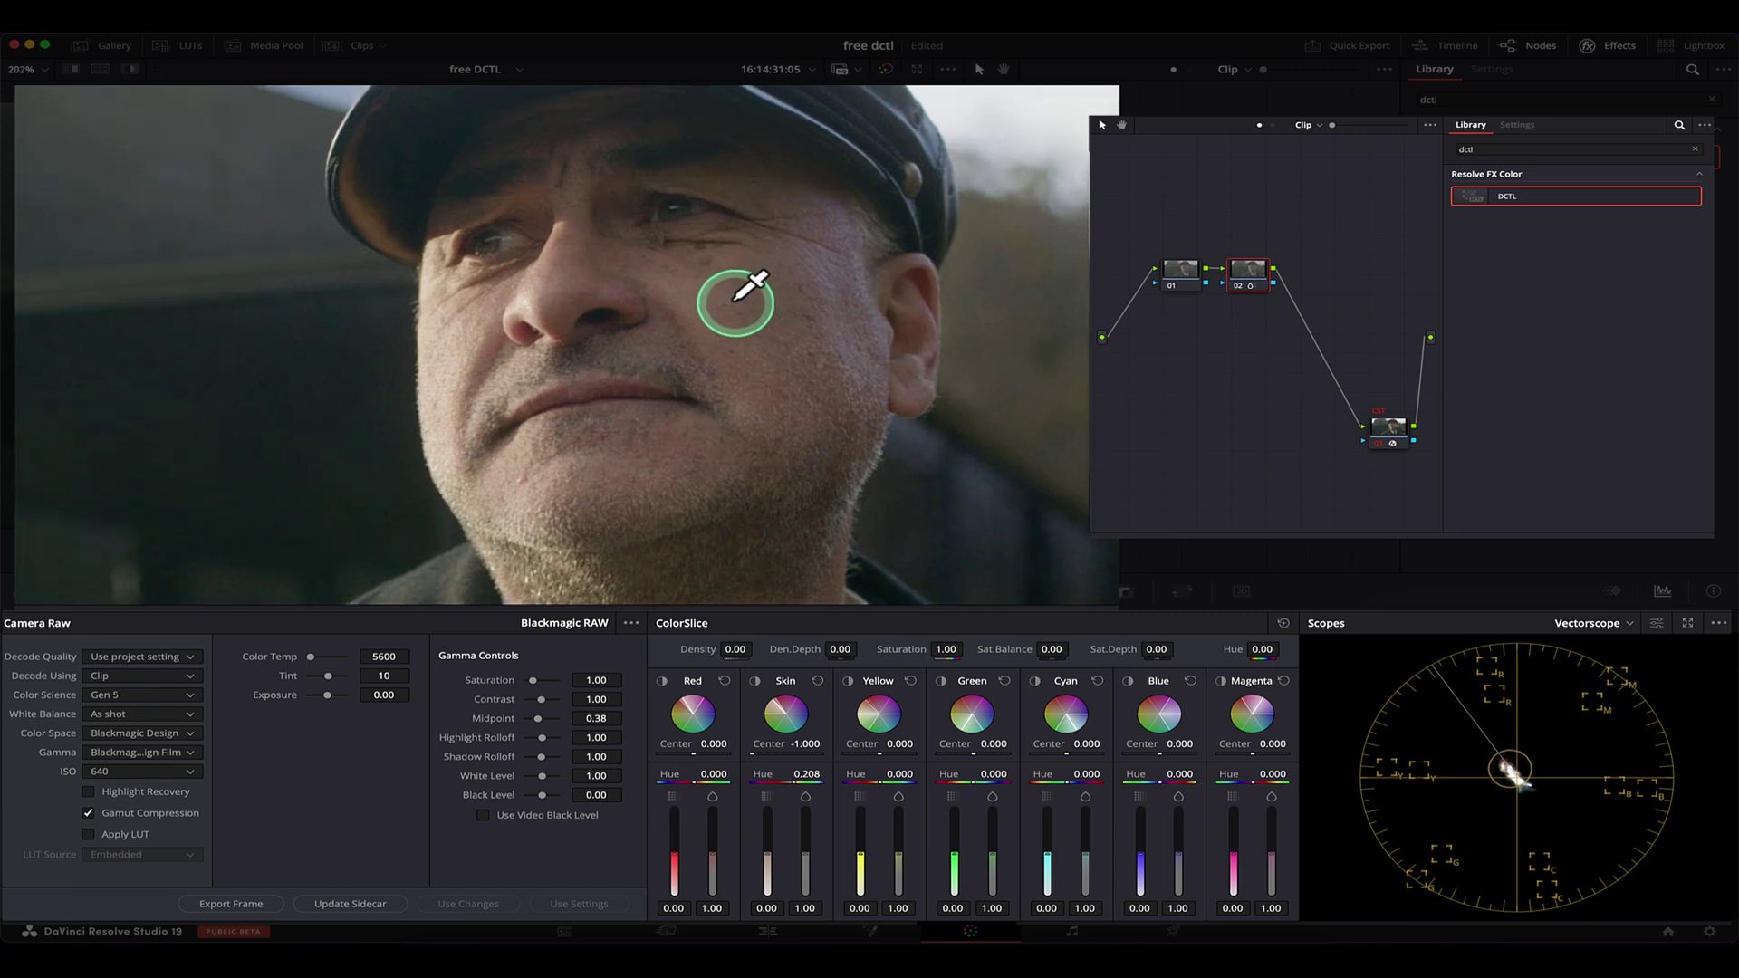
{"action": "scroll", "coordinate": [601, 251], "scroll_direction": "up", "scroll_amount": 1}
{"action": "scroll", "coordinate": [555, 272], "scroll_direction": "up", "scroll_amount": 2}
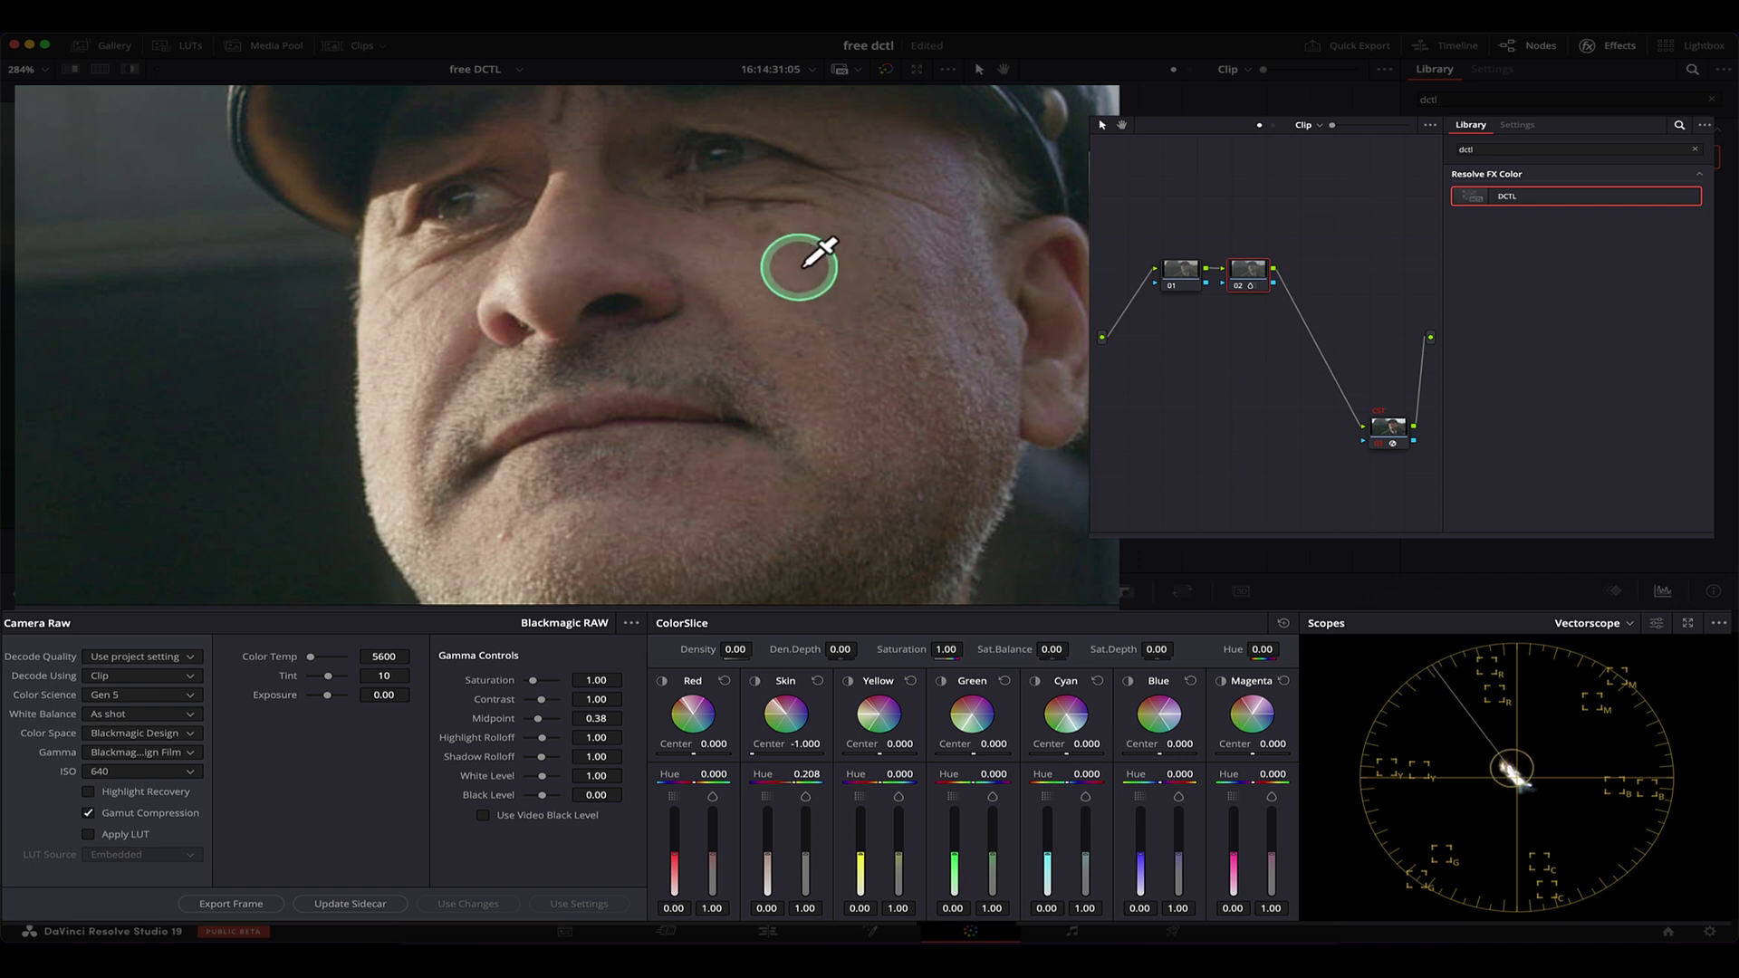
{"action": "scroll", "coordinate": [735, 284], "scroll_direction": "down", "scroll_amount": 1}
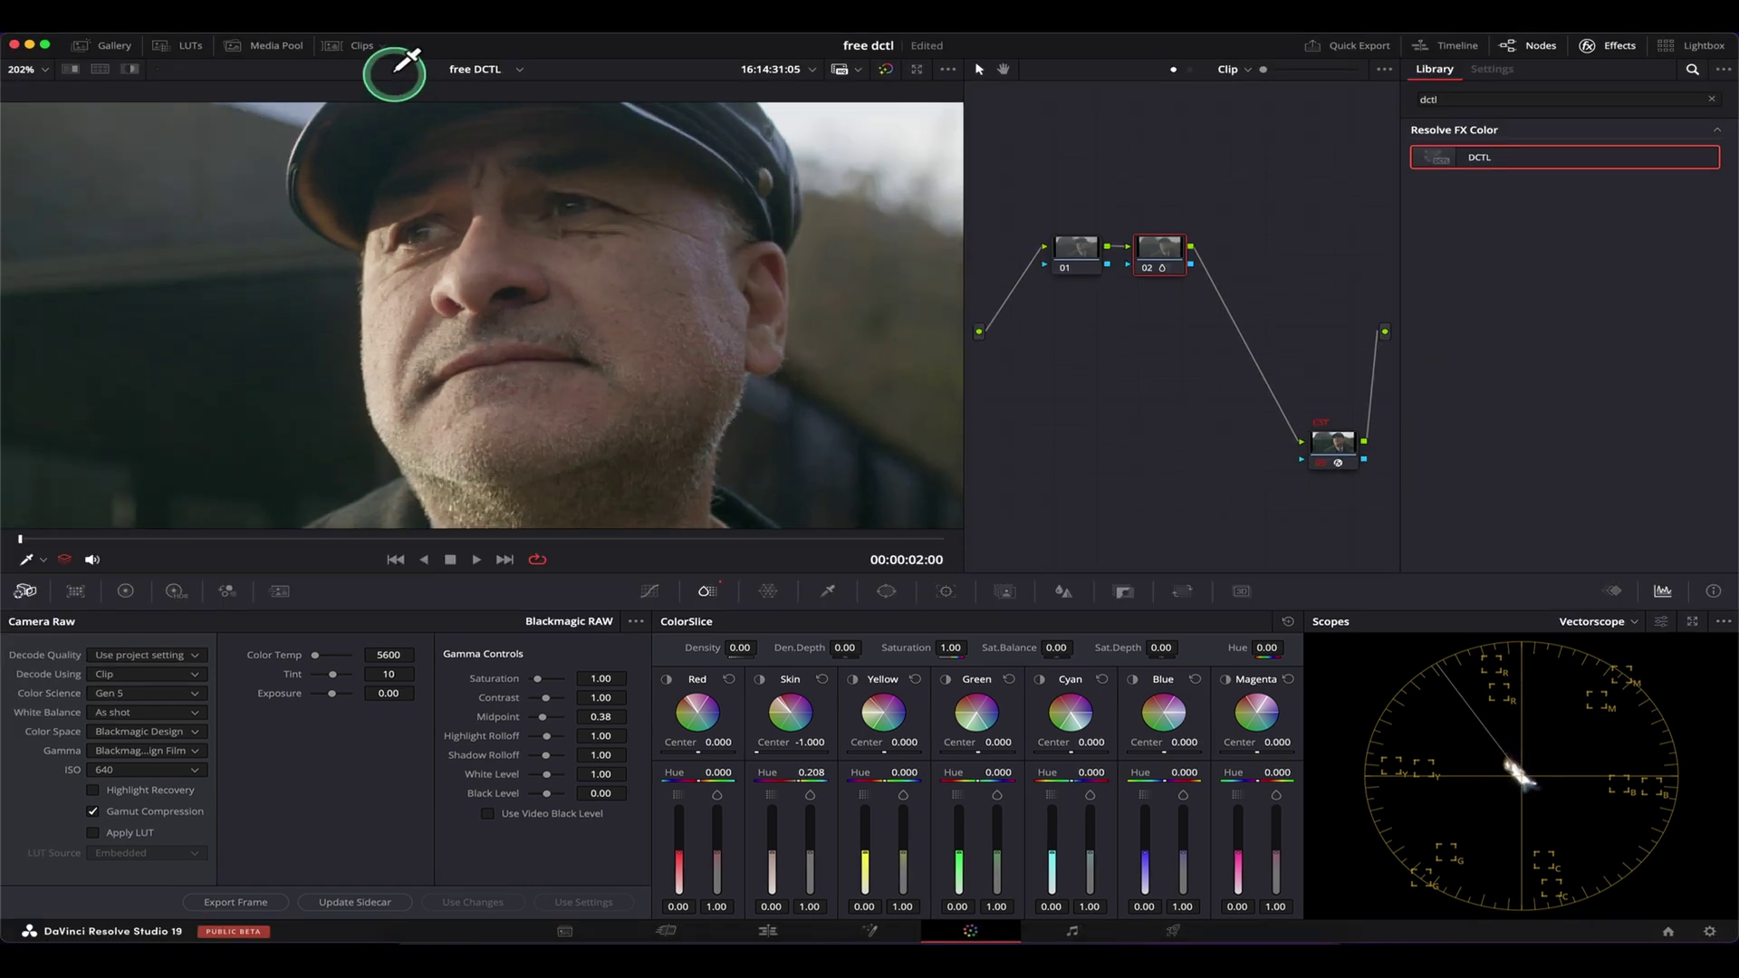
{"action": "left_click", "coordinate": [372, 43]}
{"action": "key", "text": "Up"}
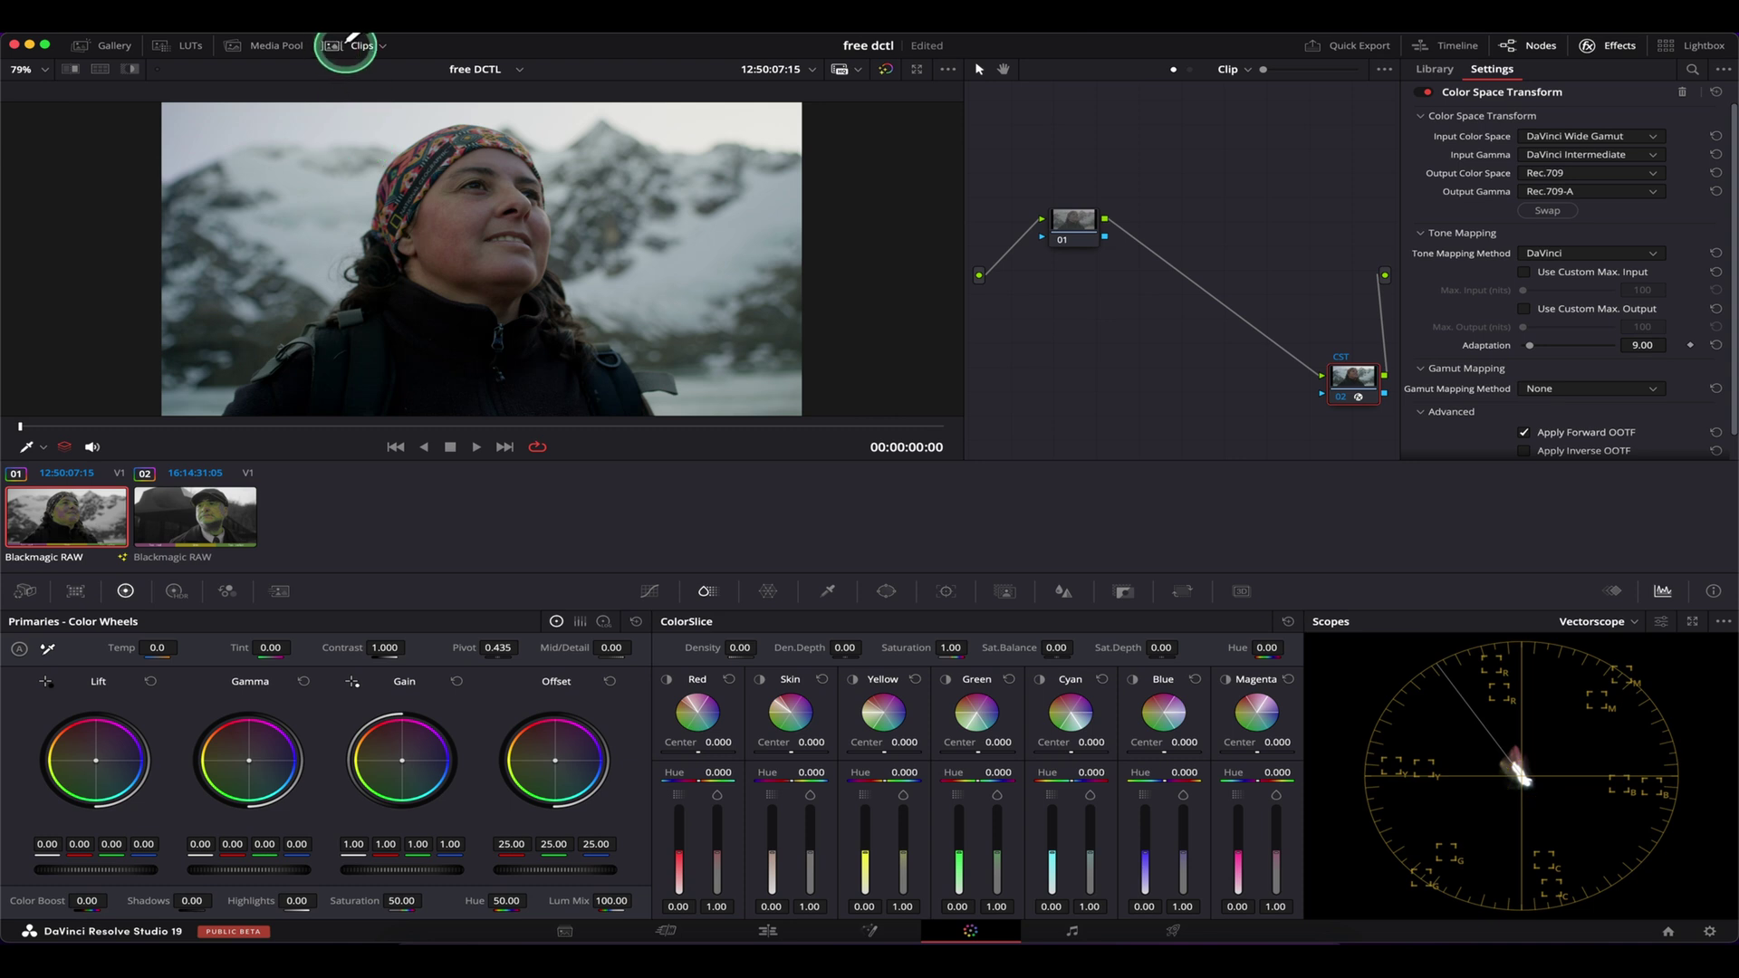
- Check the timeline skin-checker nodes, then add a serial node after node 01 on the woman's clip
{"action": "left_click", "coordinate": [353, 45]}
{"action": "left_click", "coordinate": [1234, 69]}
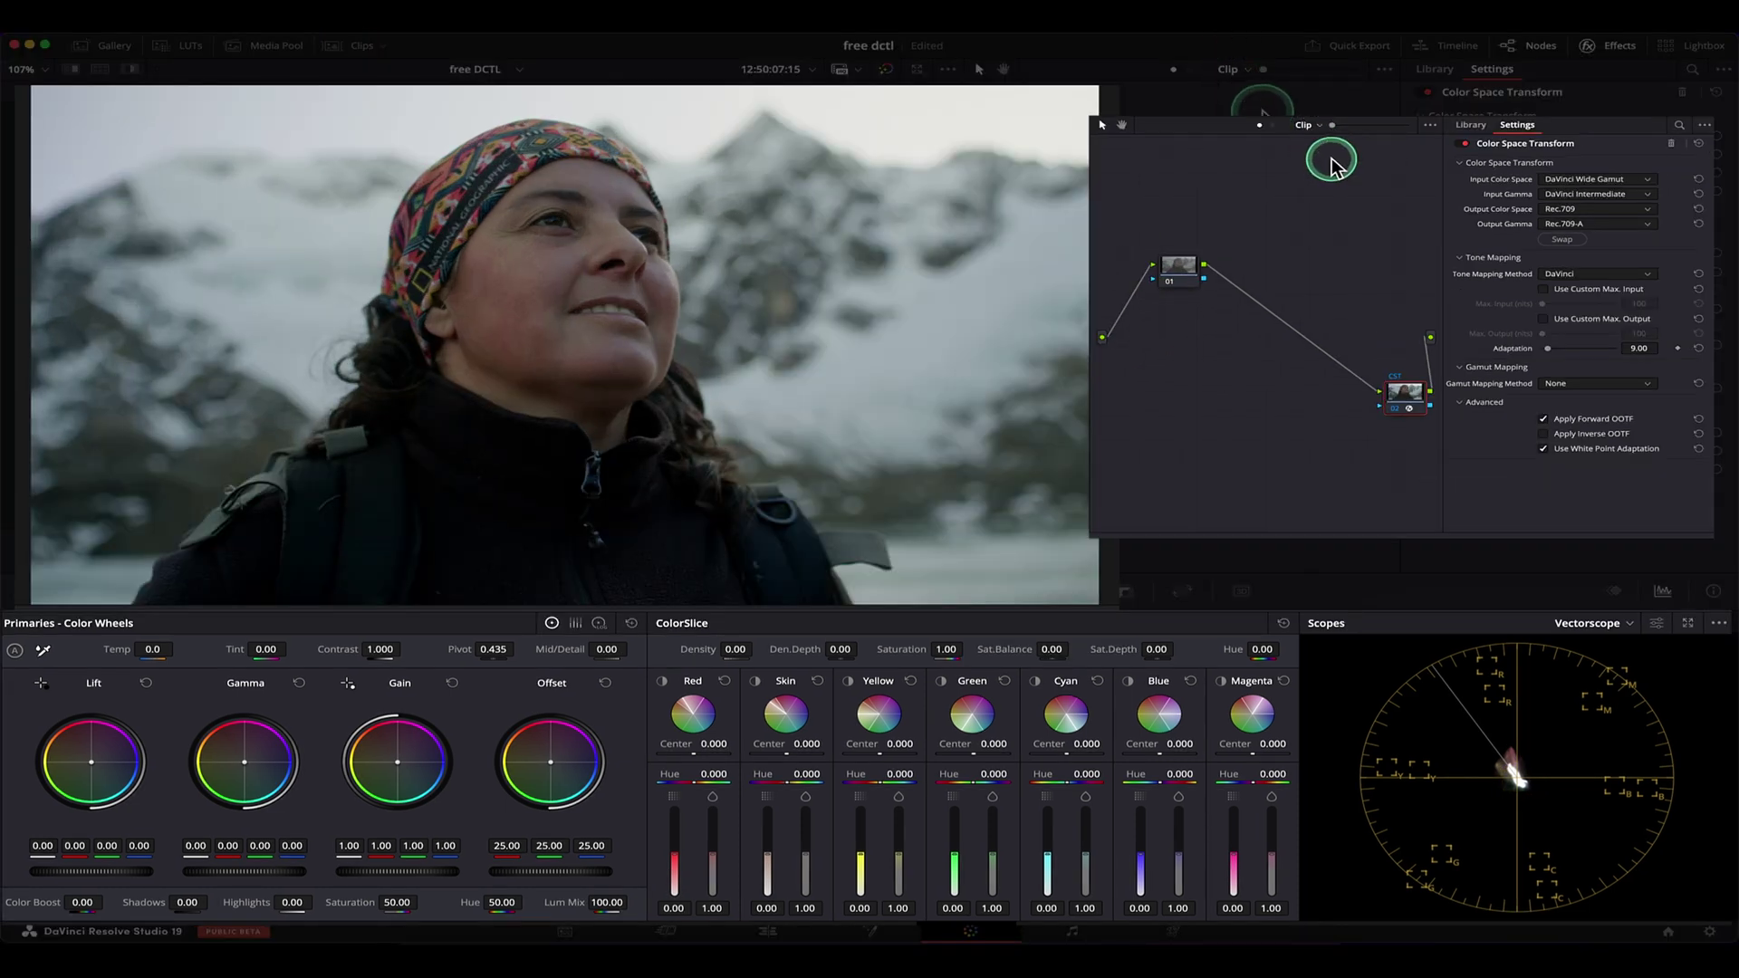
{"action": "left_click", "coordinate": [1262, 104]}
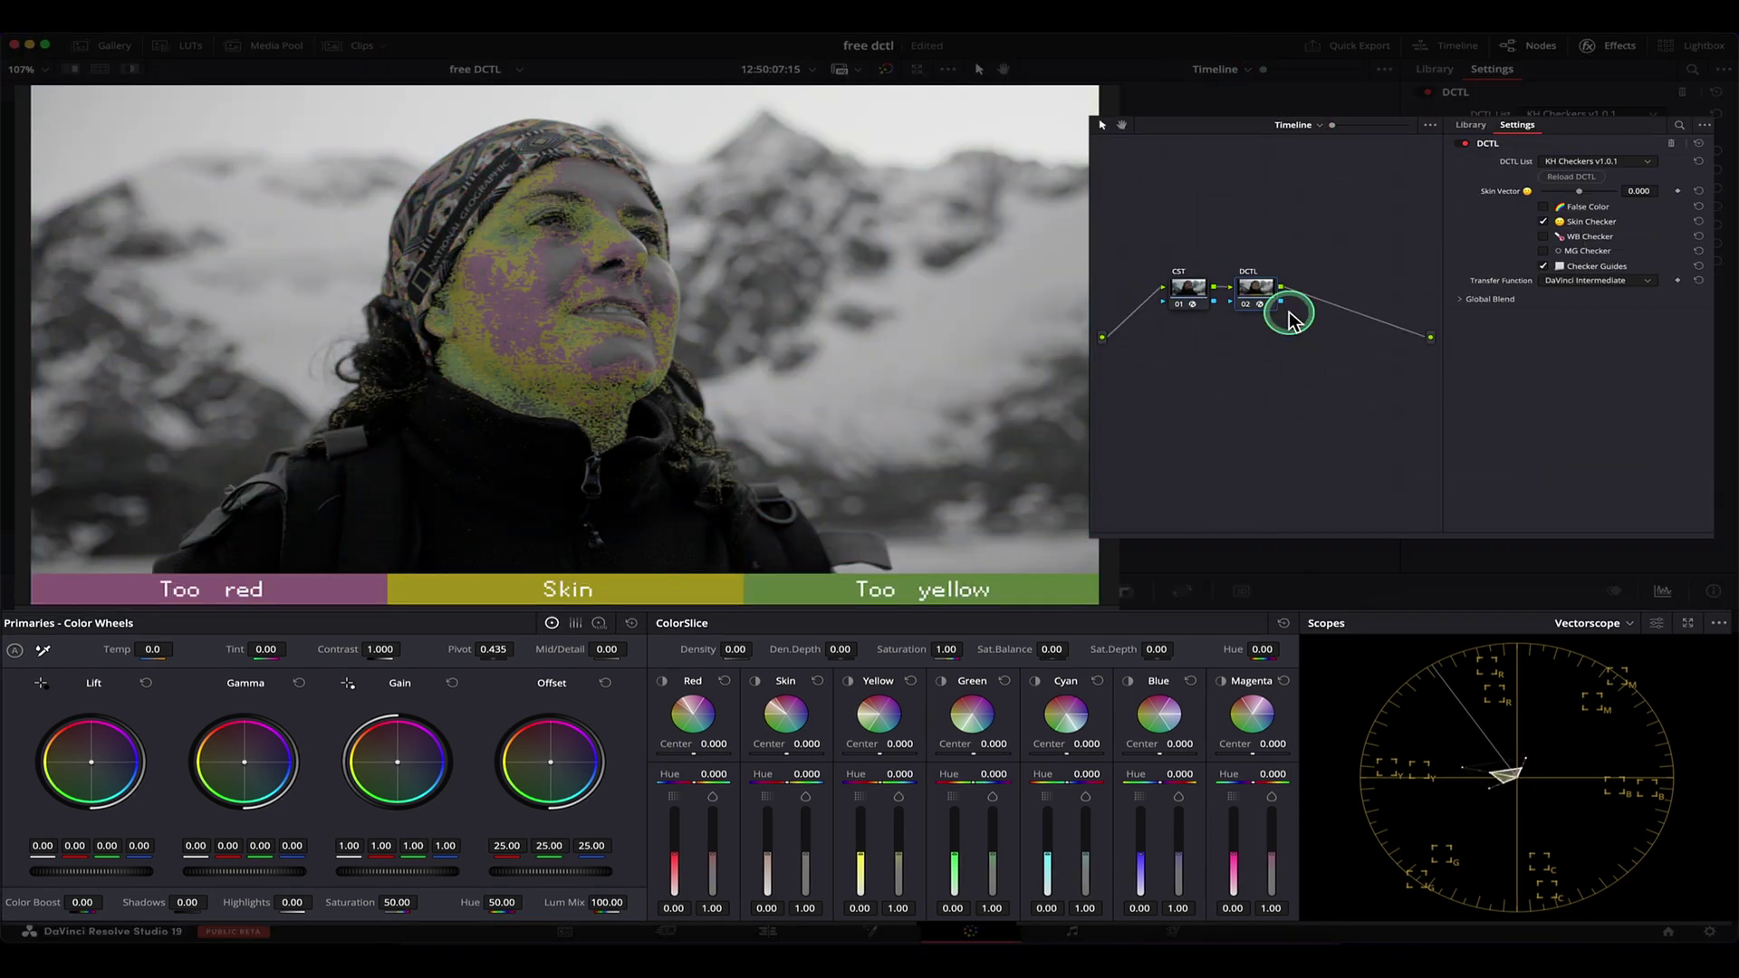
{"action": "left_click", "coordinate": [1232, 71]}
{"action": "left_click", "coordinate": [1242, 95]}
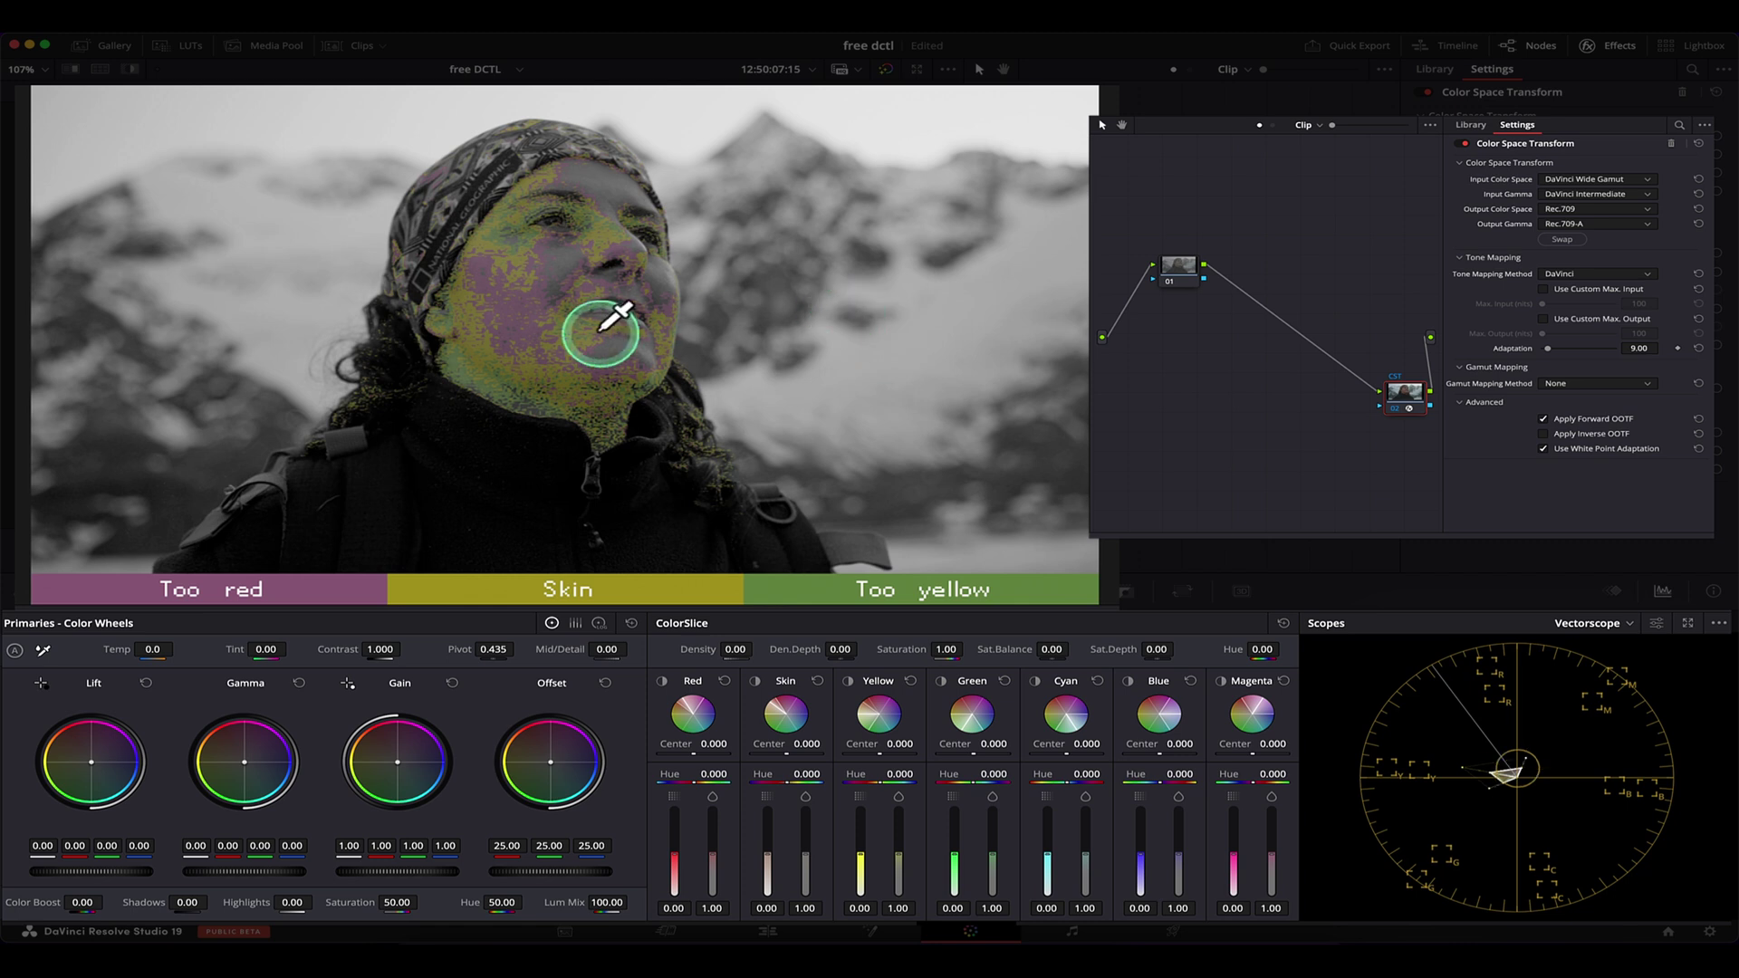
{"action": "scroll", "coordinate": [616, 342], "scroll_direction": "up", "scroll_amount": 3}
{"action": "scroll", "coordinate": [639, 372], "scroll_direction": "up", "scroll_amount": 2}
{"action": "scroll", "coordinate": [640, 357], "scroll_direction": "up", "scroll_amount": 2}
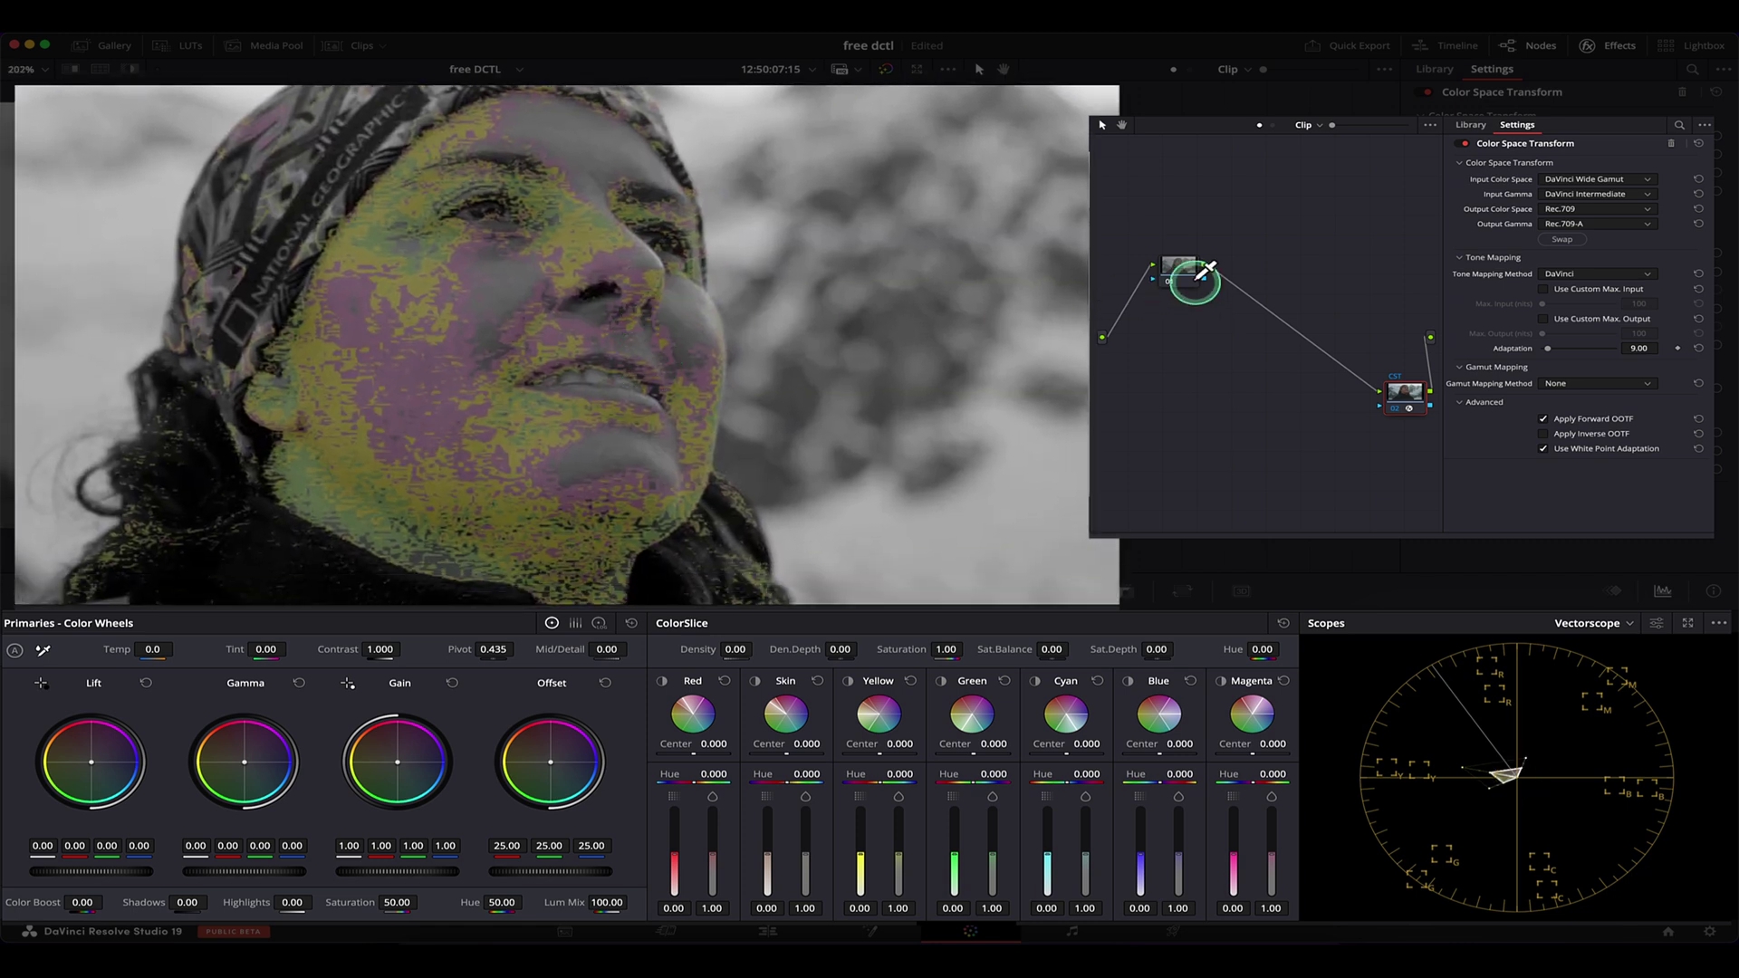
{"action": "left_click", "coordinate": [1178, 266]}
{"action": "key", "text": "alt+s"}
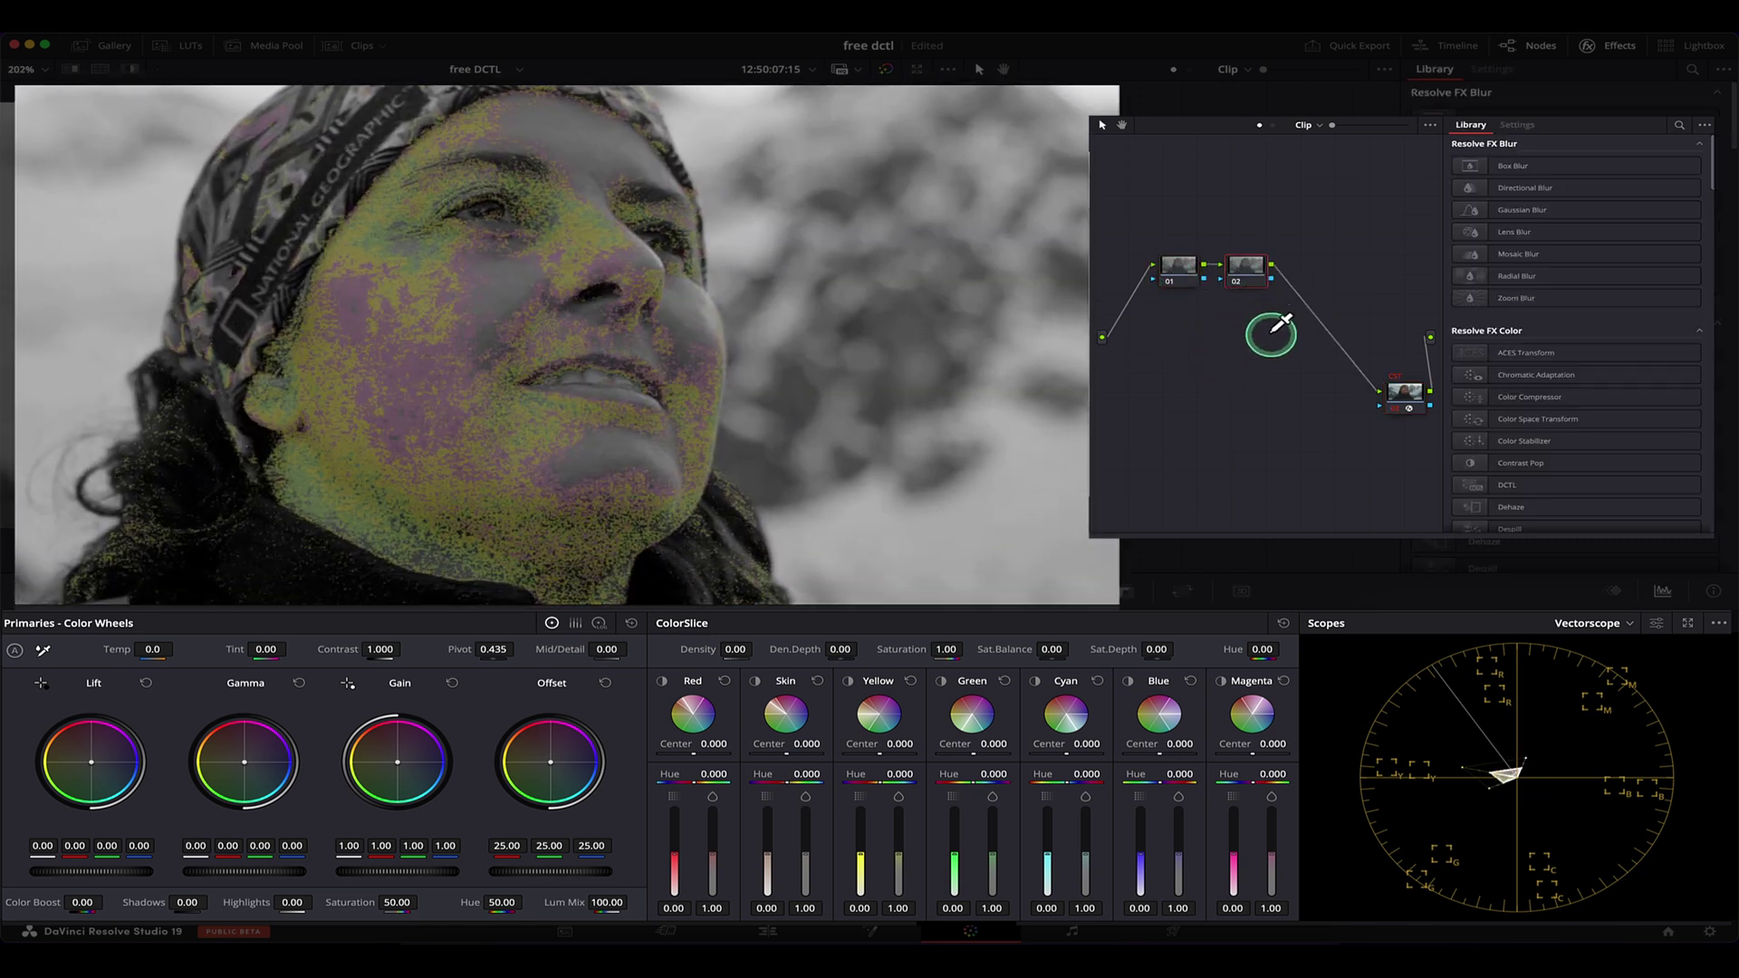
- With the Skin slice isolated, set Skin Center to -0.826 and Skin Hue to 0.214
{"action": "scroll", "coordinate": [765, 407], "scroll_direction": "down", "scroll_amount": 1}
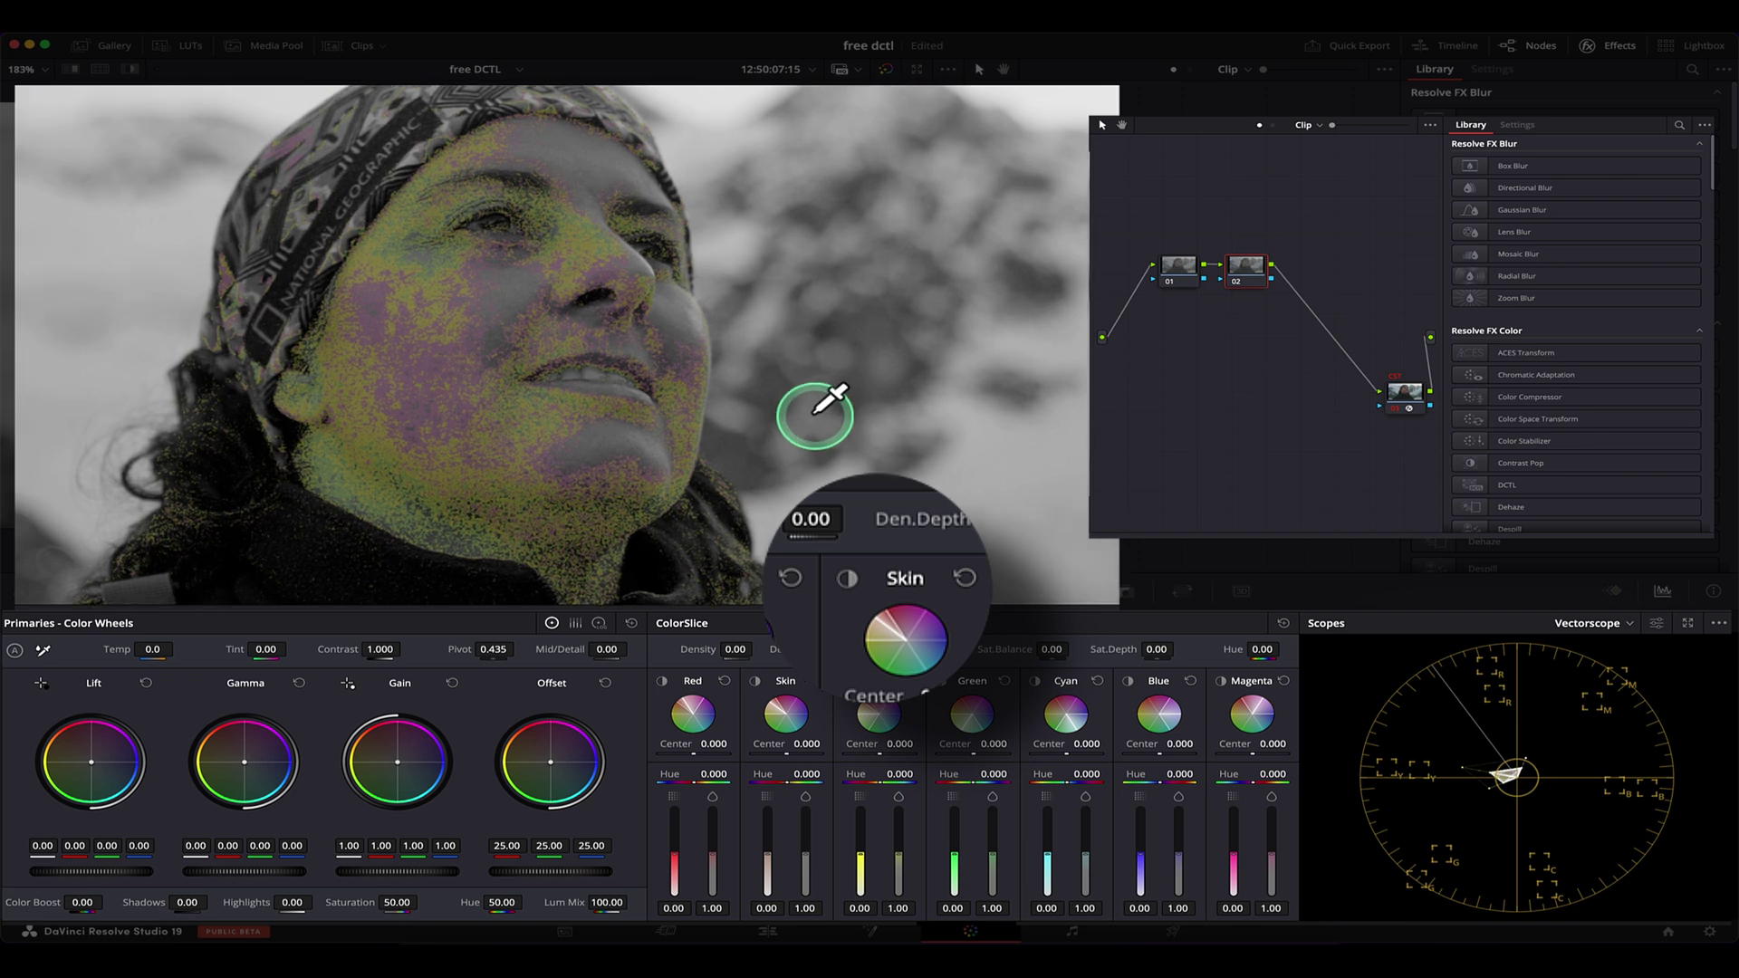
{"action": "left_click", "coordinate": [756, 682]}
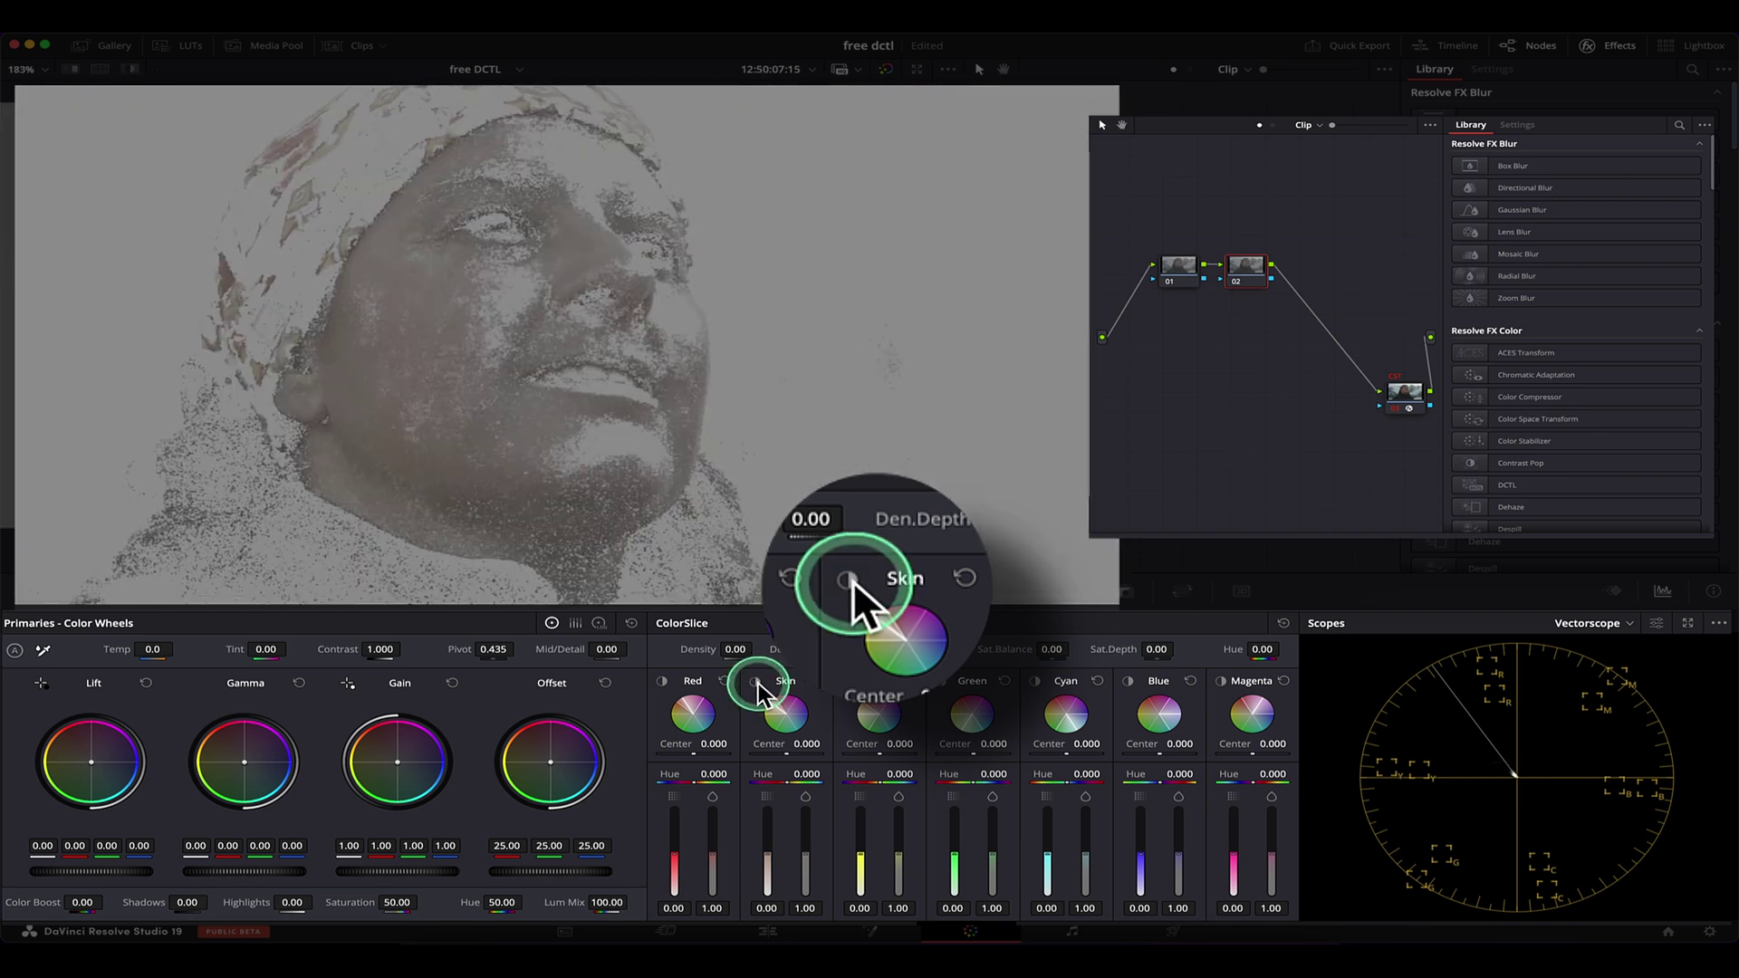
{"action": "key", "text": "shift+h"}
{"action": "left_click", "coordinate": [846, 683]}
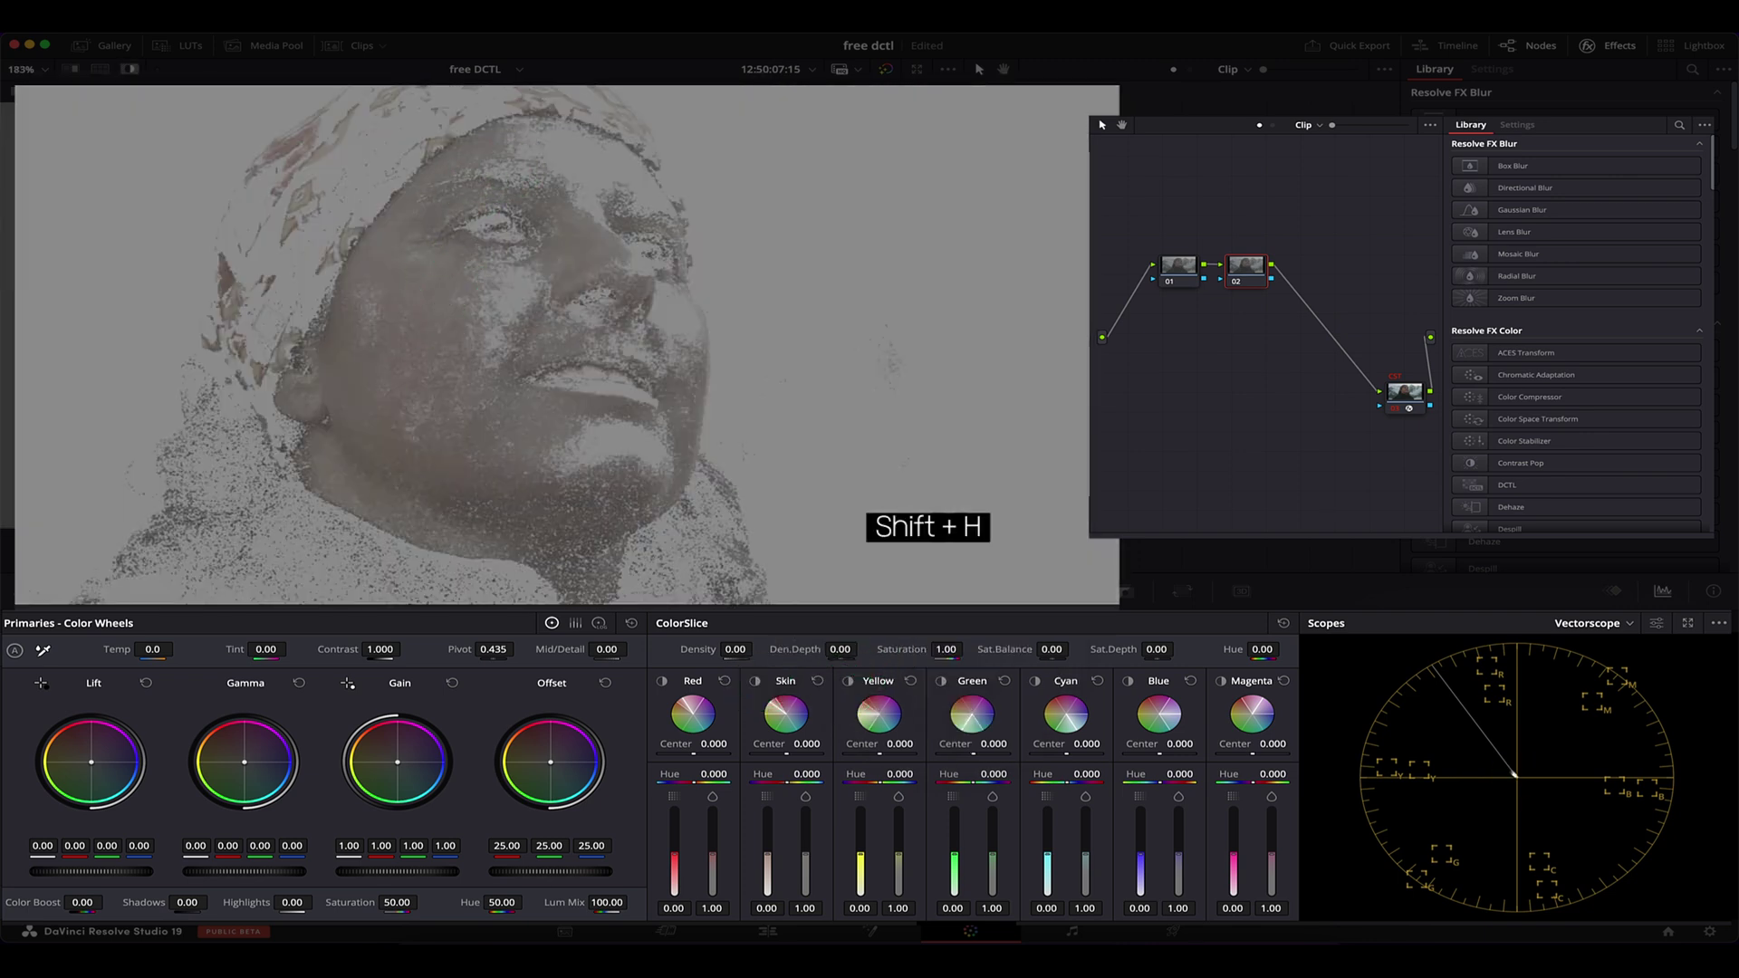
{"action": "left_click", "coordinate": [794, 744]}
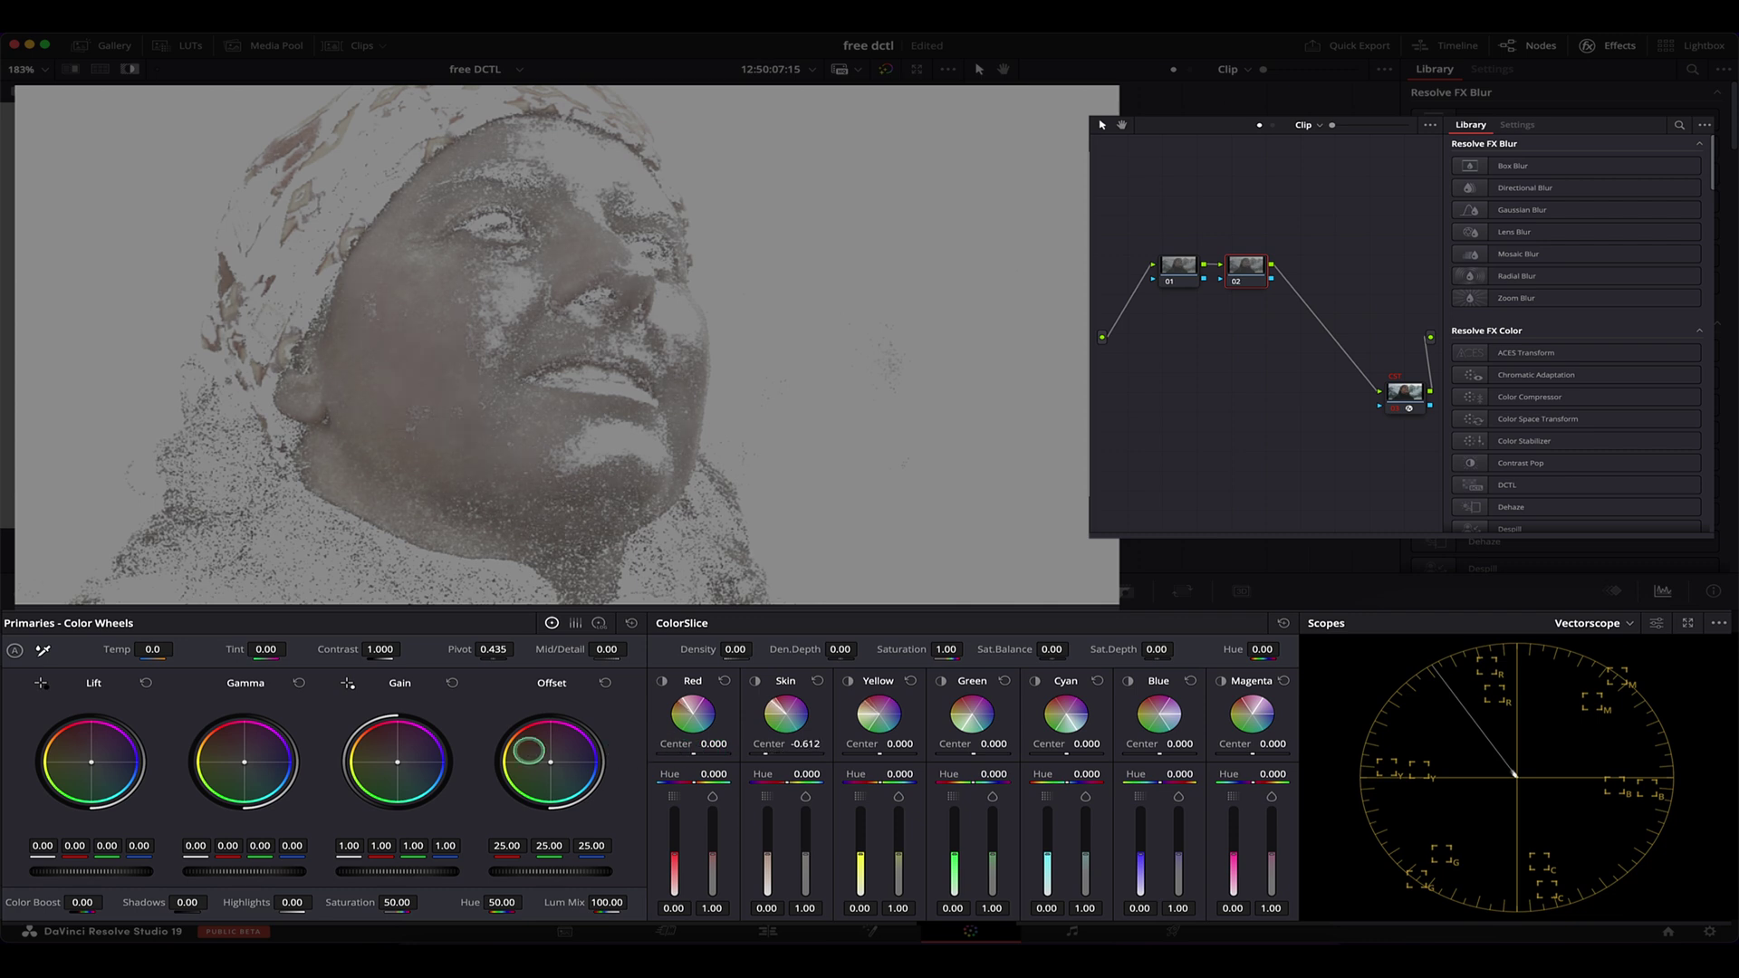
{"action": "mouse_move", "coordinate": [312, 763]}
{"action": "left_mouse_down"}
{"action": "mouse_move", "coordinate": [277, 764]}
{"action": "mouse_move", "coordinate": [1168, 504]}
{"action": "left_mouse_up"}
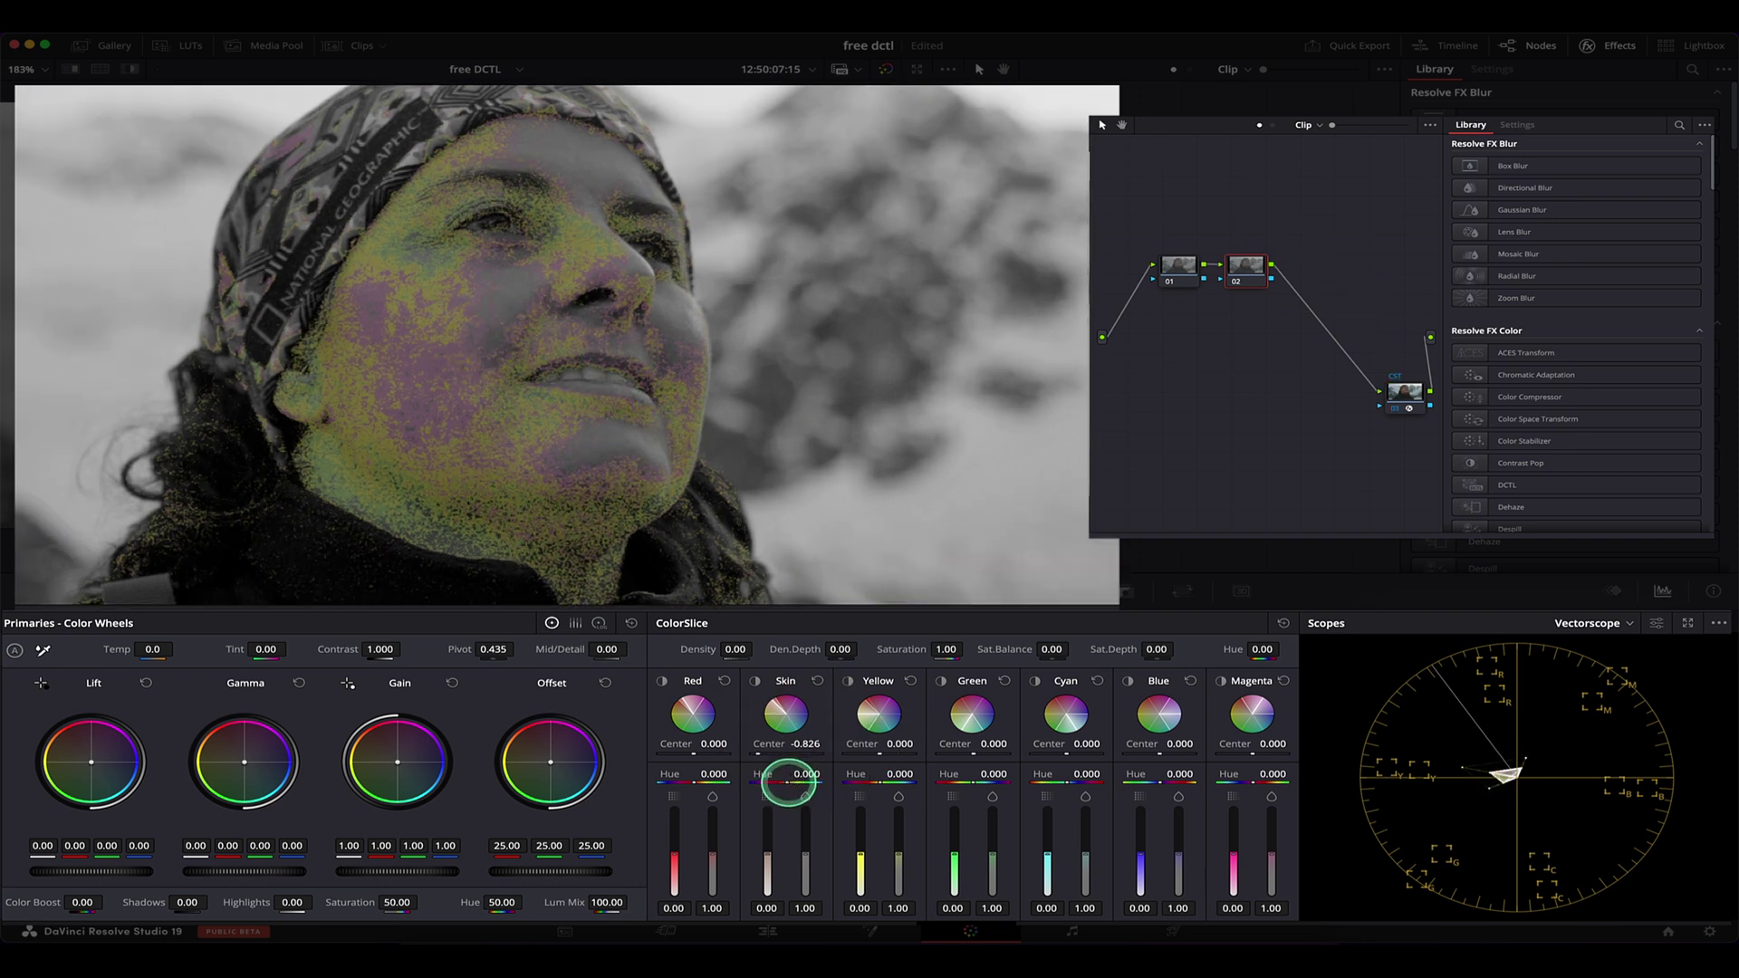
{"action": "left_click_drag", "start_coordinate": [820, 783], "coordinate": [791, 776]}
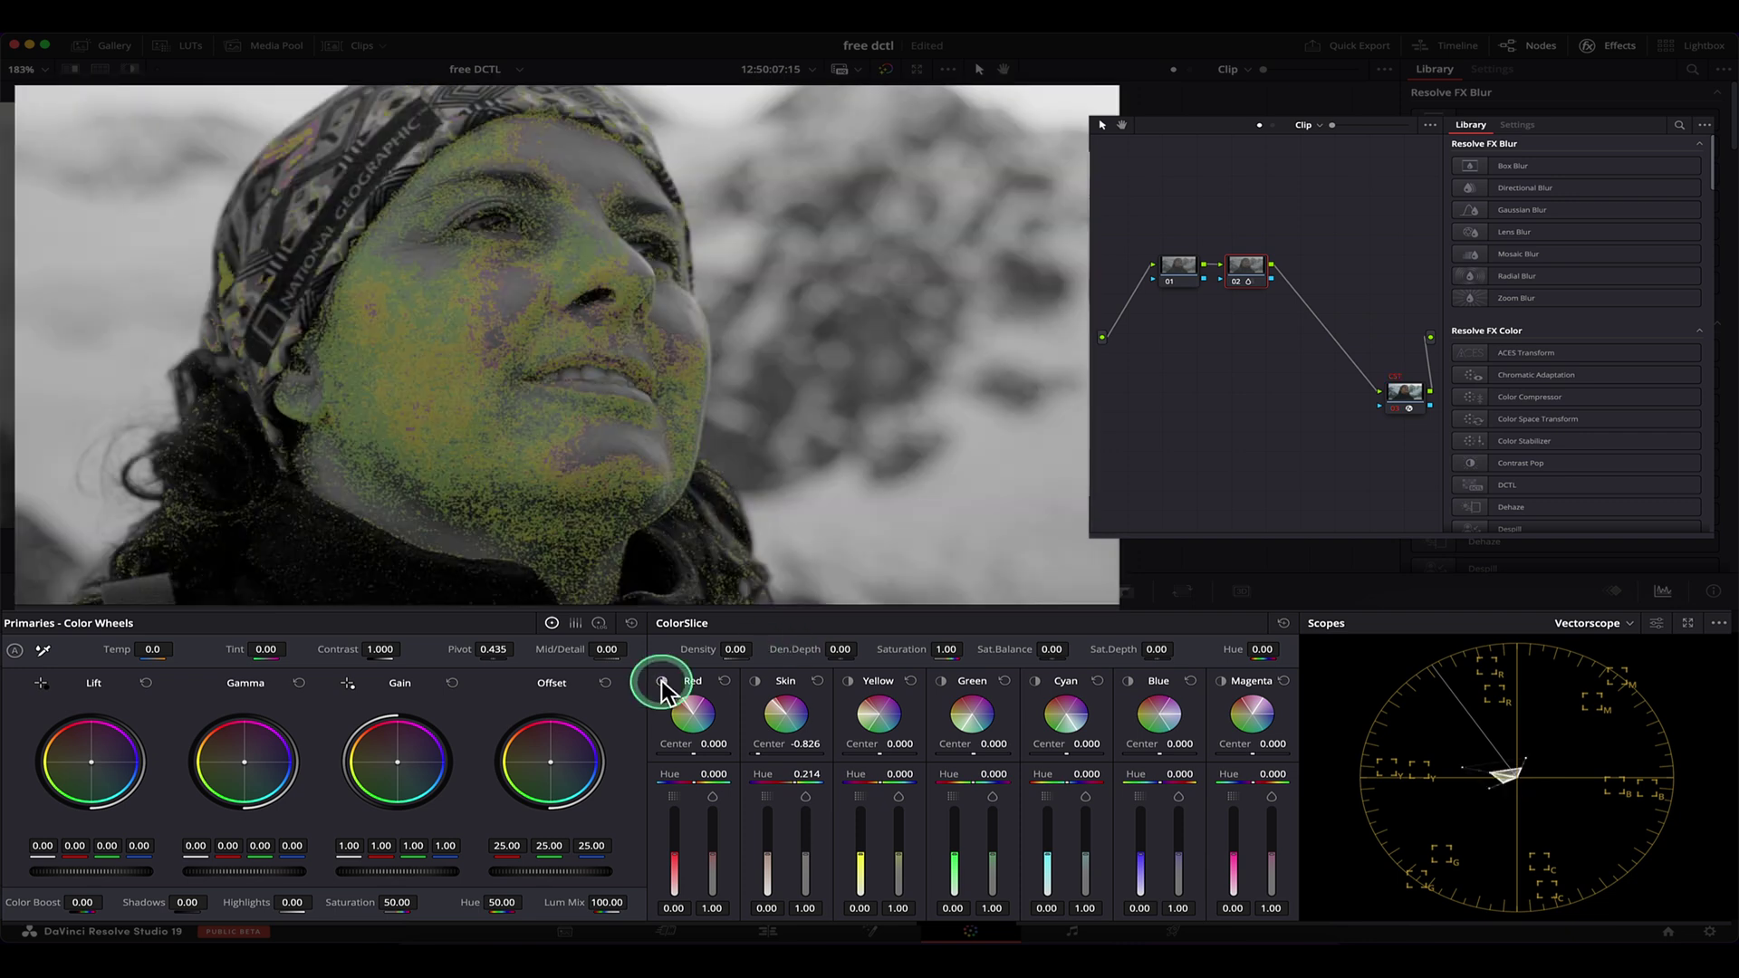
- Isolate the Red slice and drag Red Center to 0.388 and Red Hue to 0.368
{"action": "left_click", "coordinate": [662, 681]}
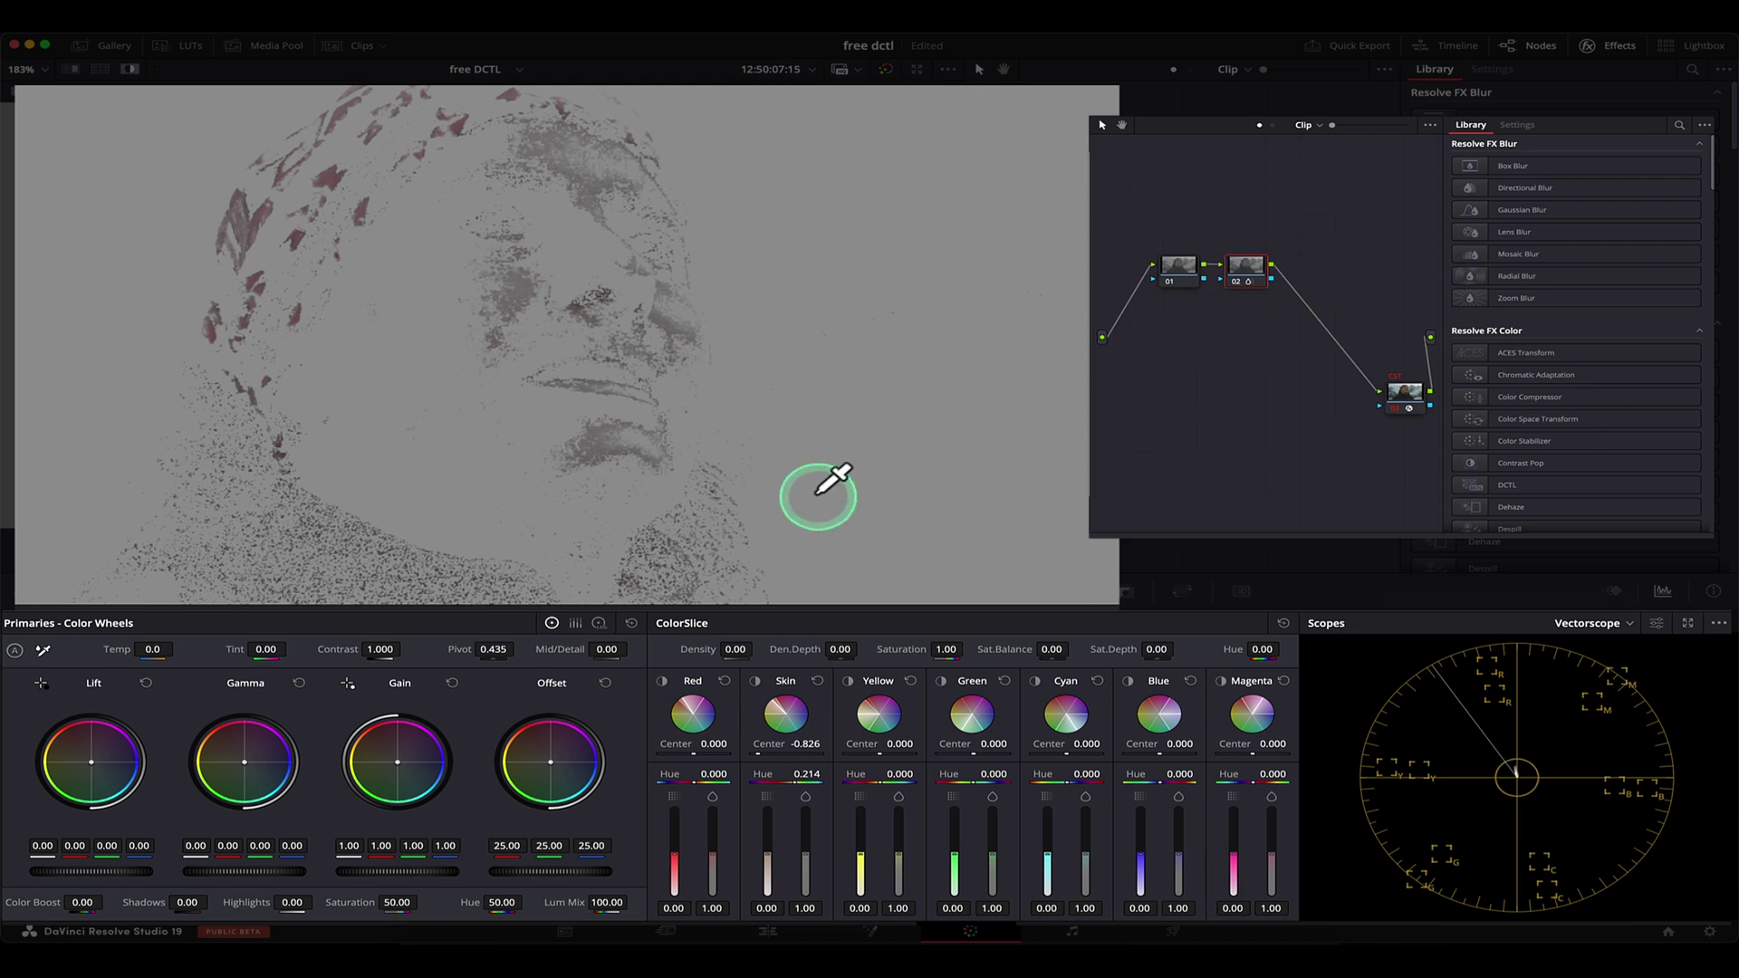
{"action": "left_click_drag", "start_coordinate": [702, 745], "coordinate": [481, 295]}
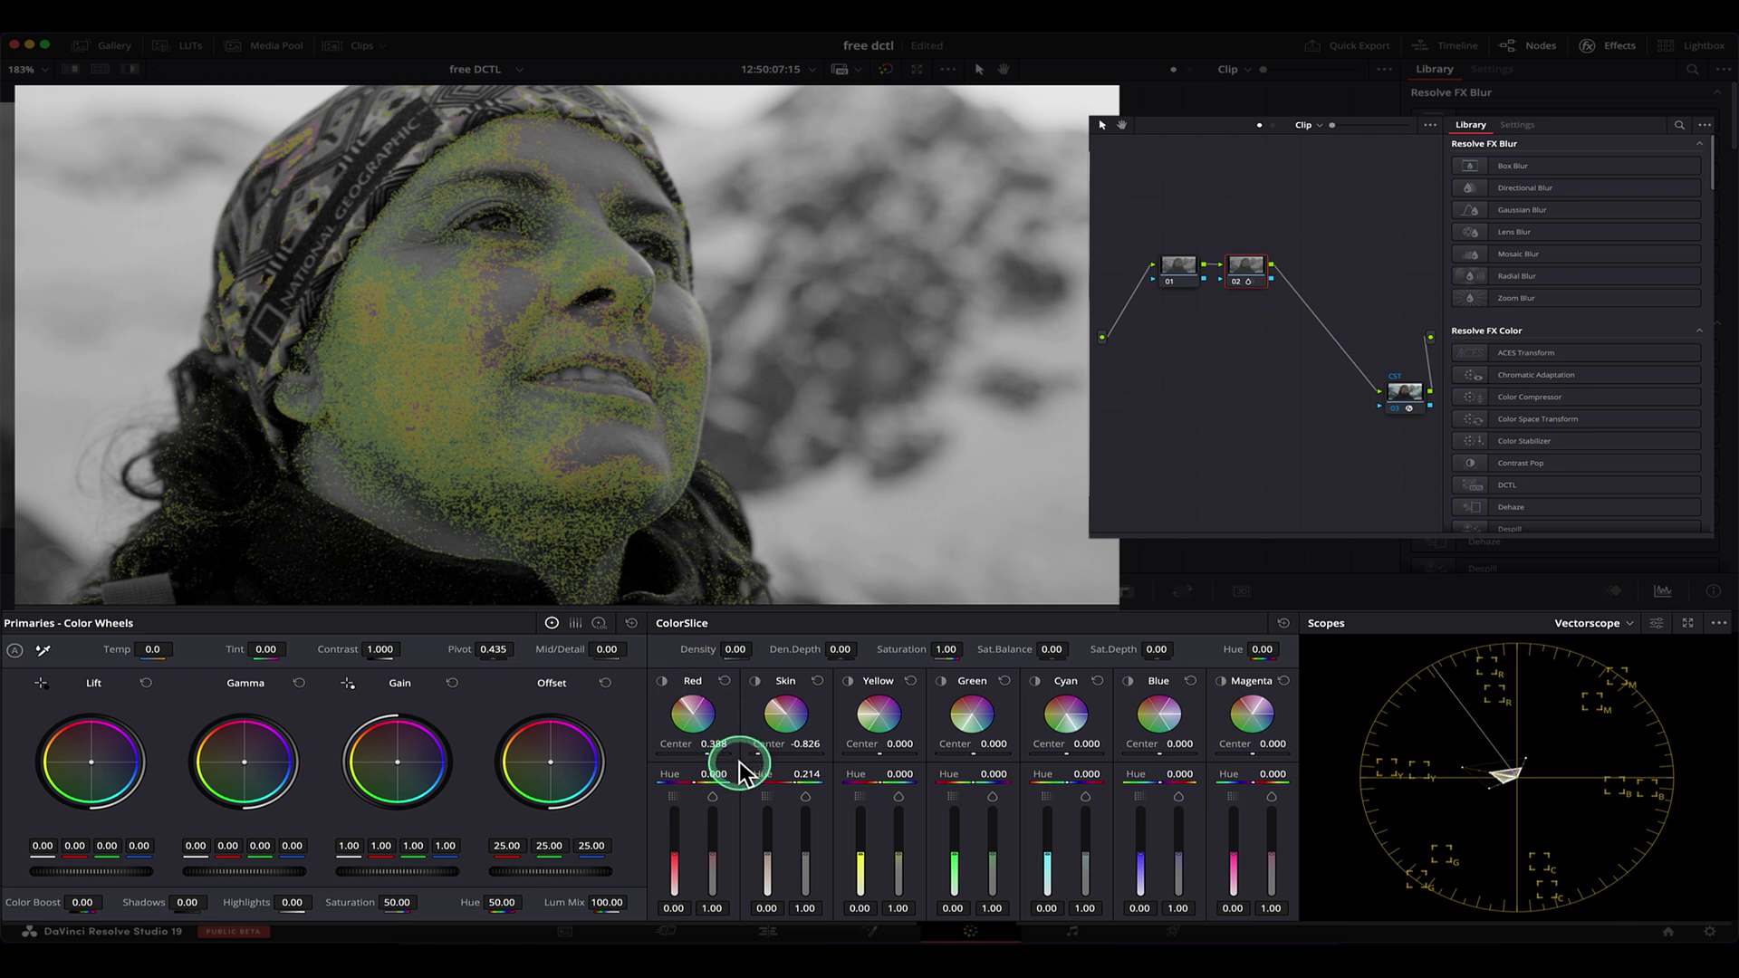
{"action": "left_click_drag", "start_coordinate": [715, 775], "coordinate": [832, 777]}
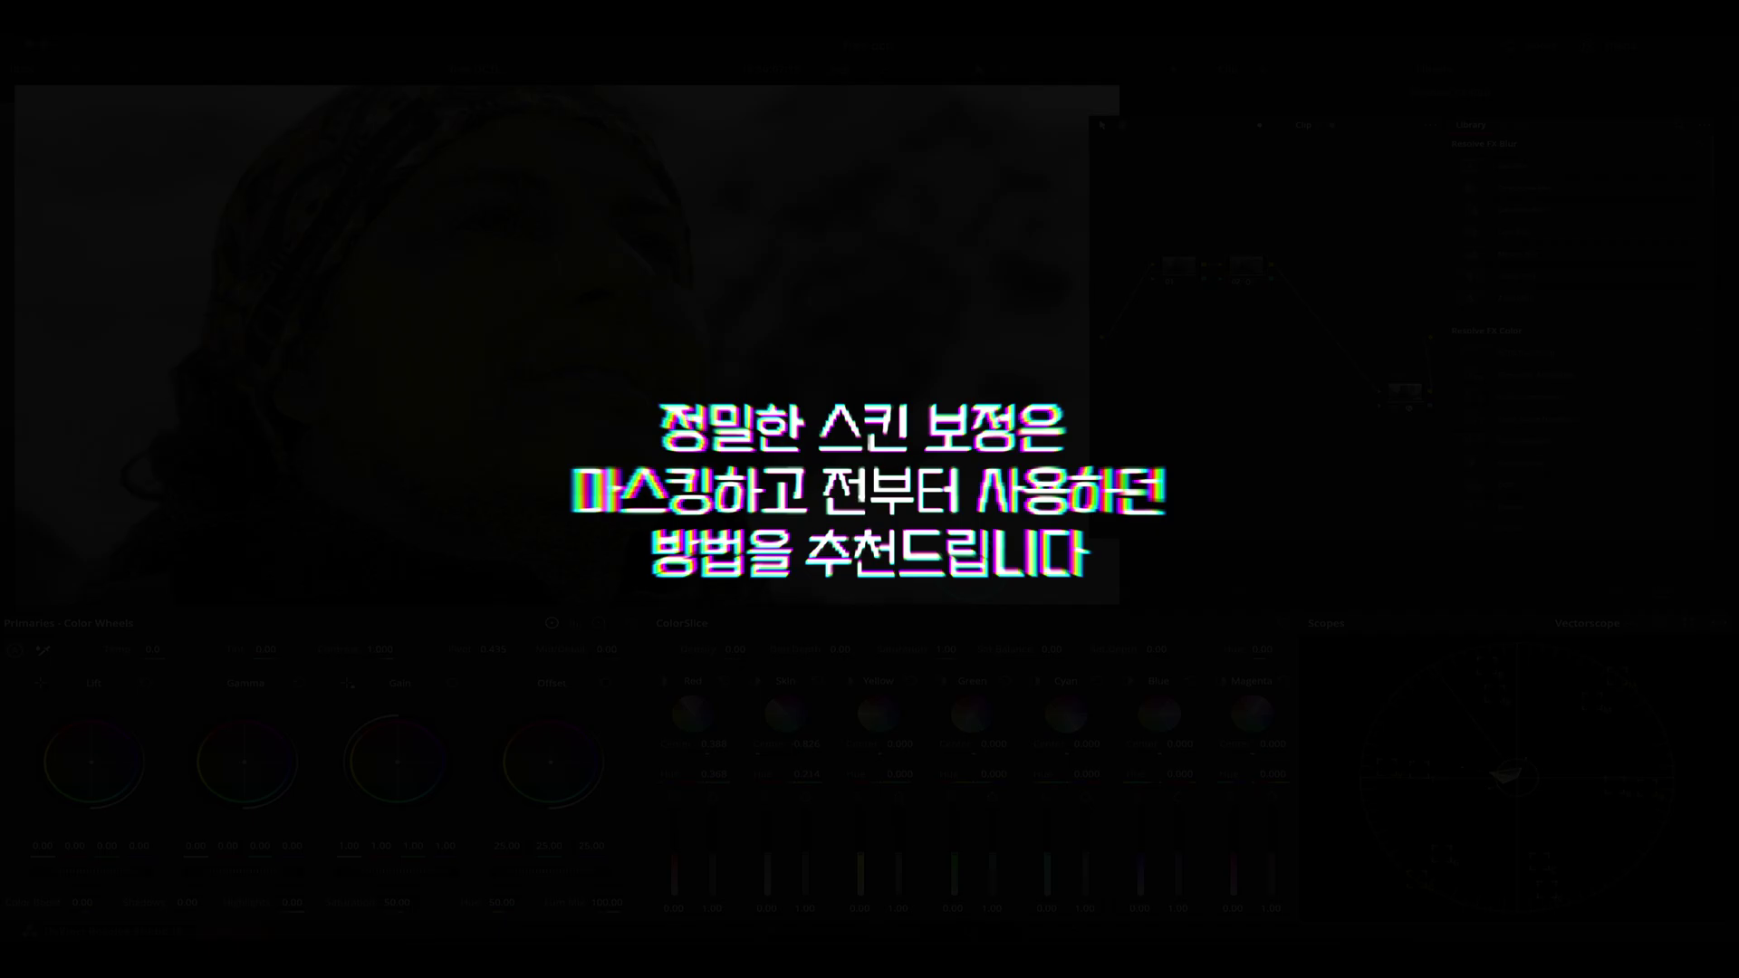
- Bypass the timeline KH Checkers DCTL node to see the woman's grade without the checker
{"action": "left_click", "coordinate": [741, 626]}
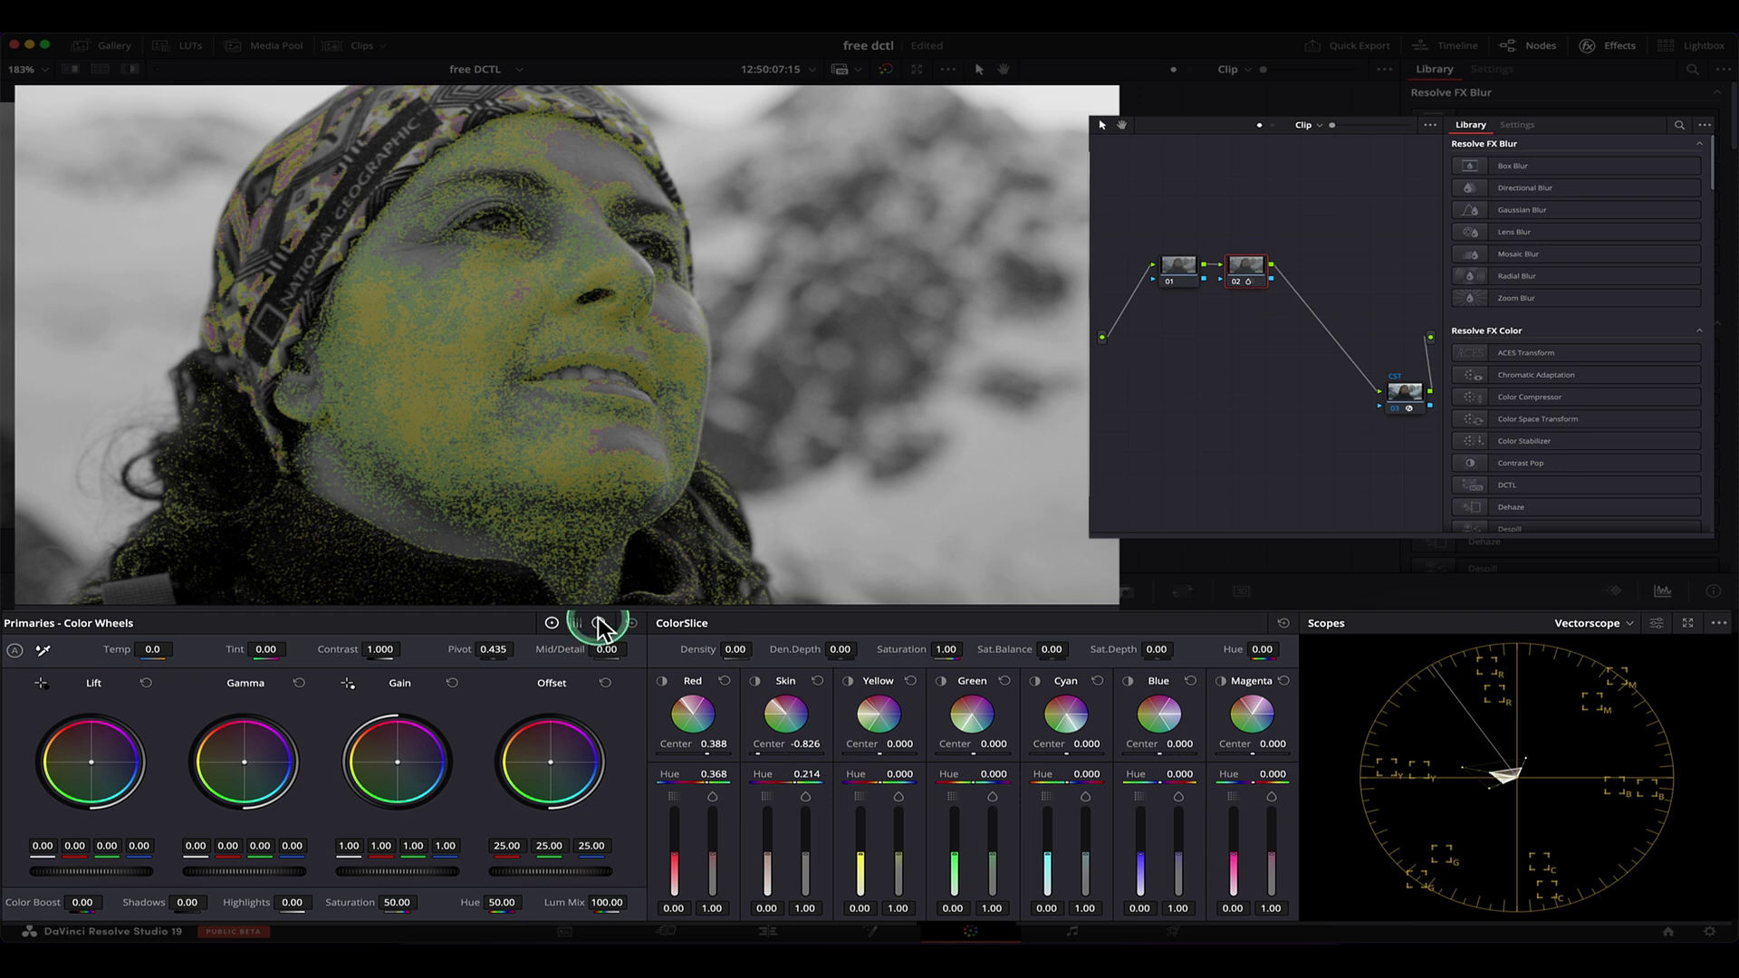
{"action": "left_click_drag", "start_coordinate": [598, 625], "coordinate": [779, 576]}
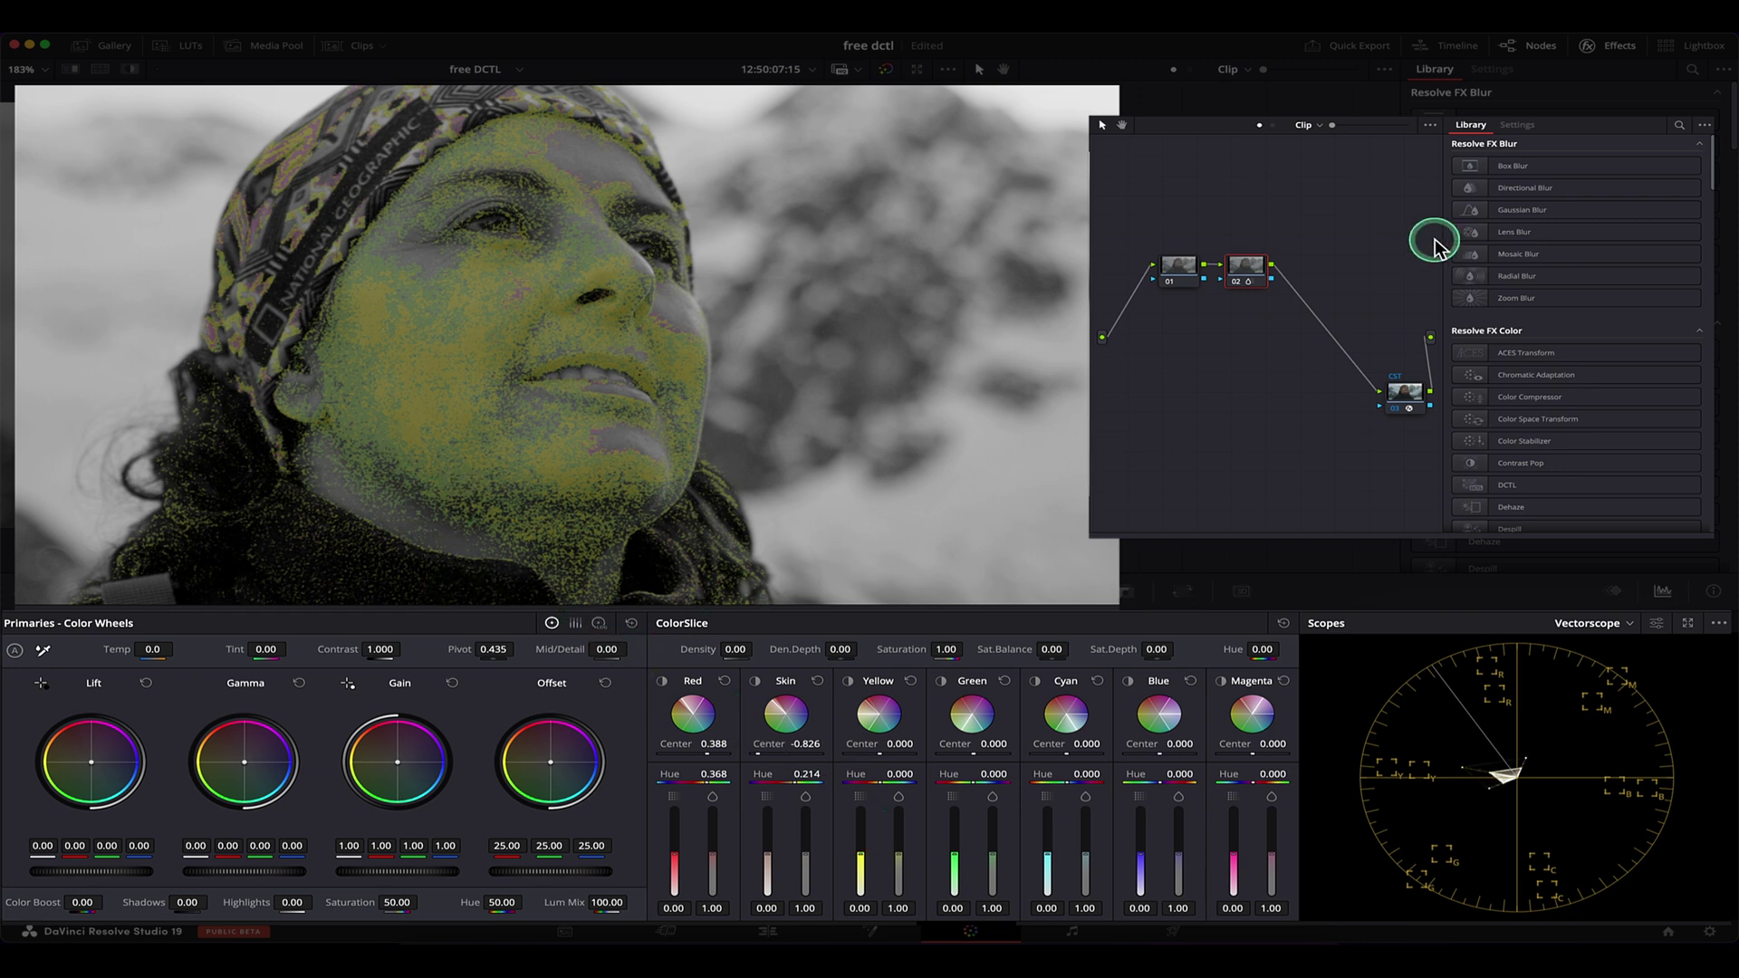
{"action": "left_click", "coordinate": [1311, 125]}
{"action": "left_click", "coordinate": [1324, 155]}
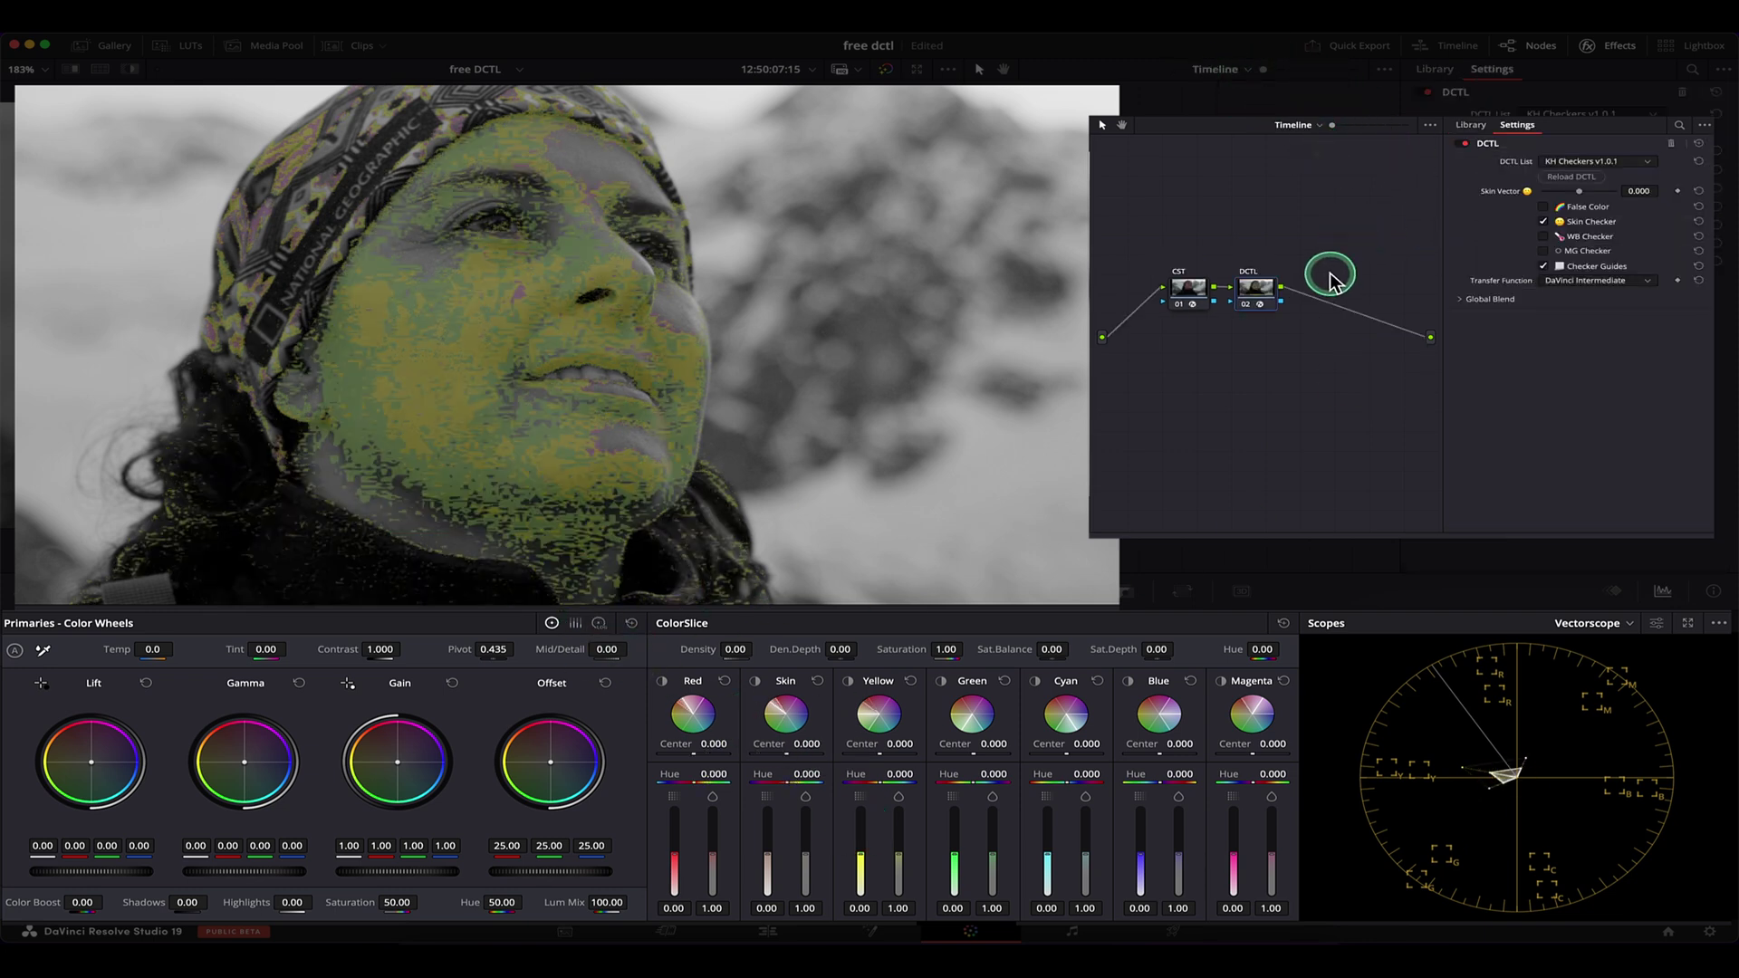
{"action": "key", "text": "ctrl+d"}
- Return to the clip node graph and zoom in to inspect the woman's ColorSlice skin fix
{"action": "left_click", "coordinate": [1305, 125]}
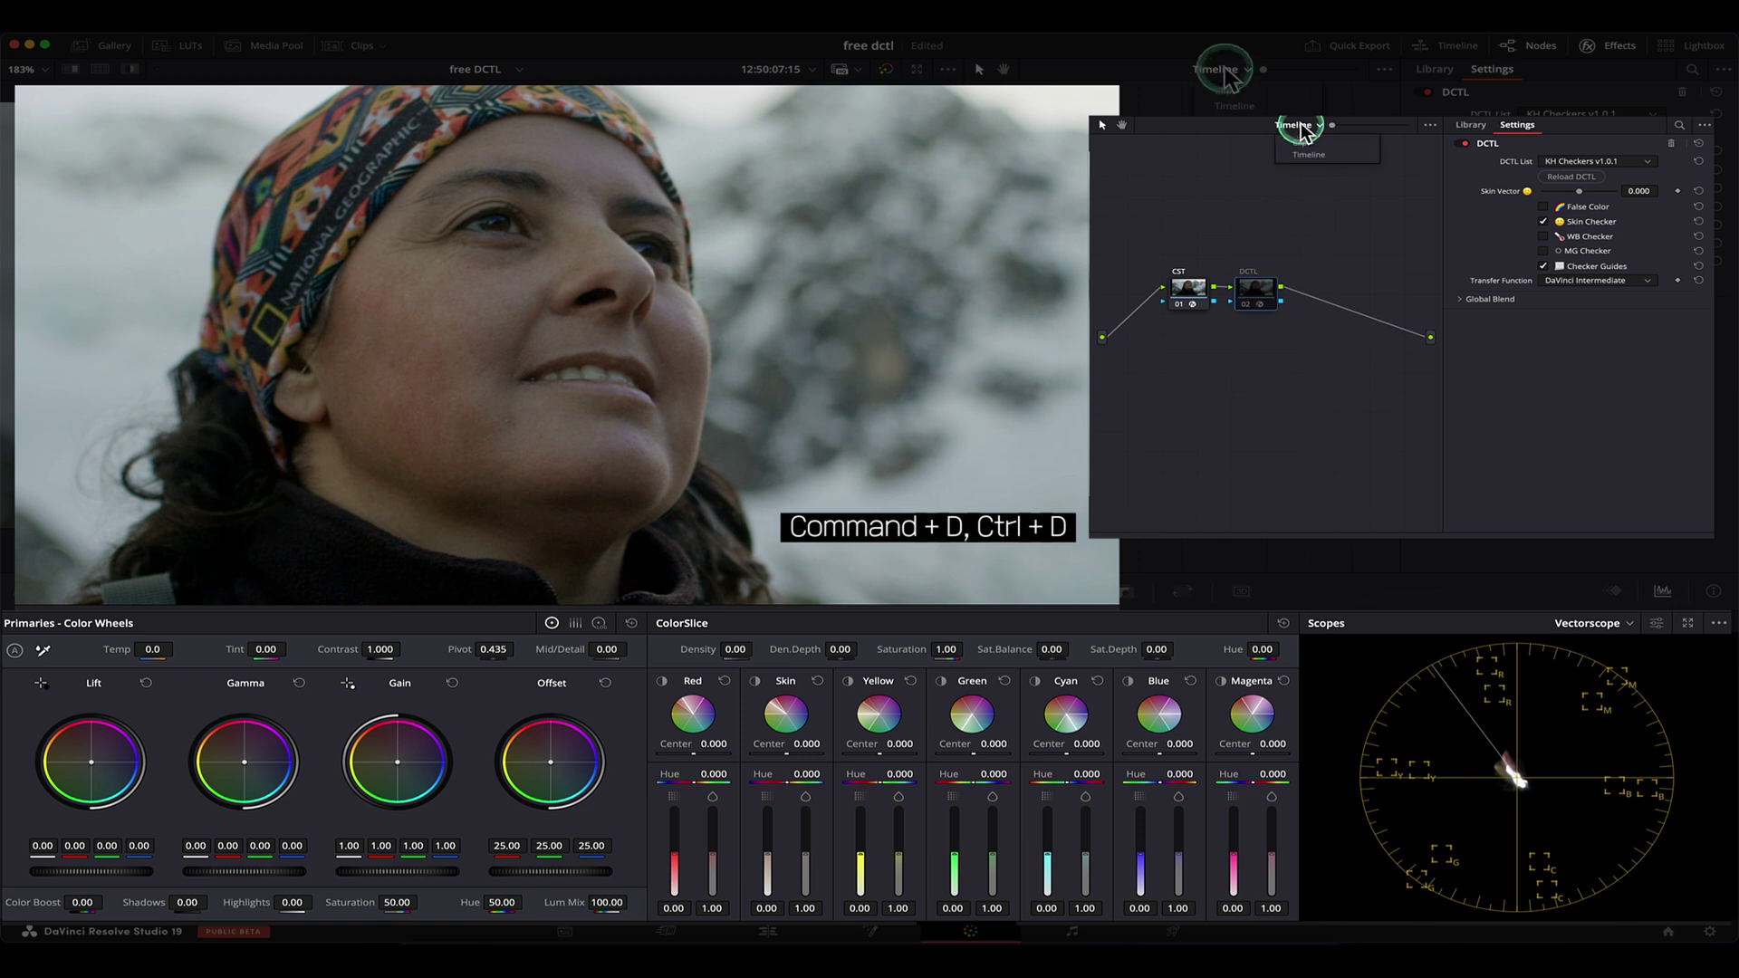
{"action": "left_click", "coordinate": [1314, 145]}
{"action": "scroll", "coordinate": [621, 280], "scroll_direction": "up", "scroll_amount": 1}
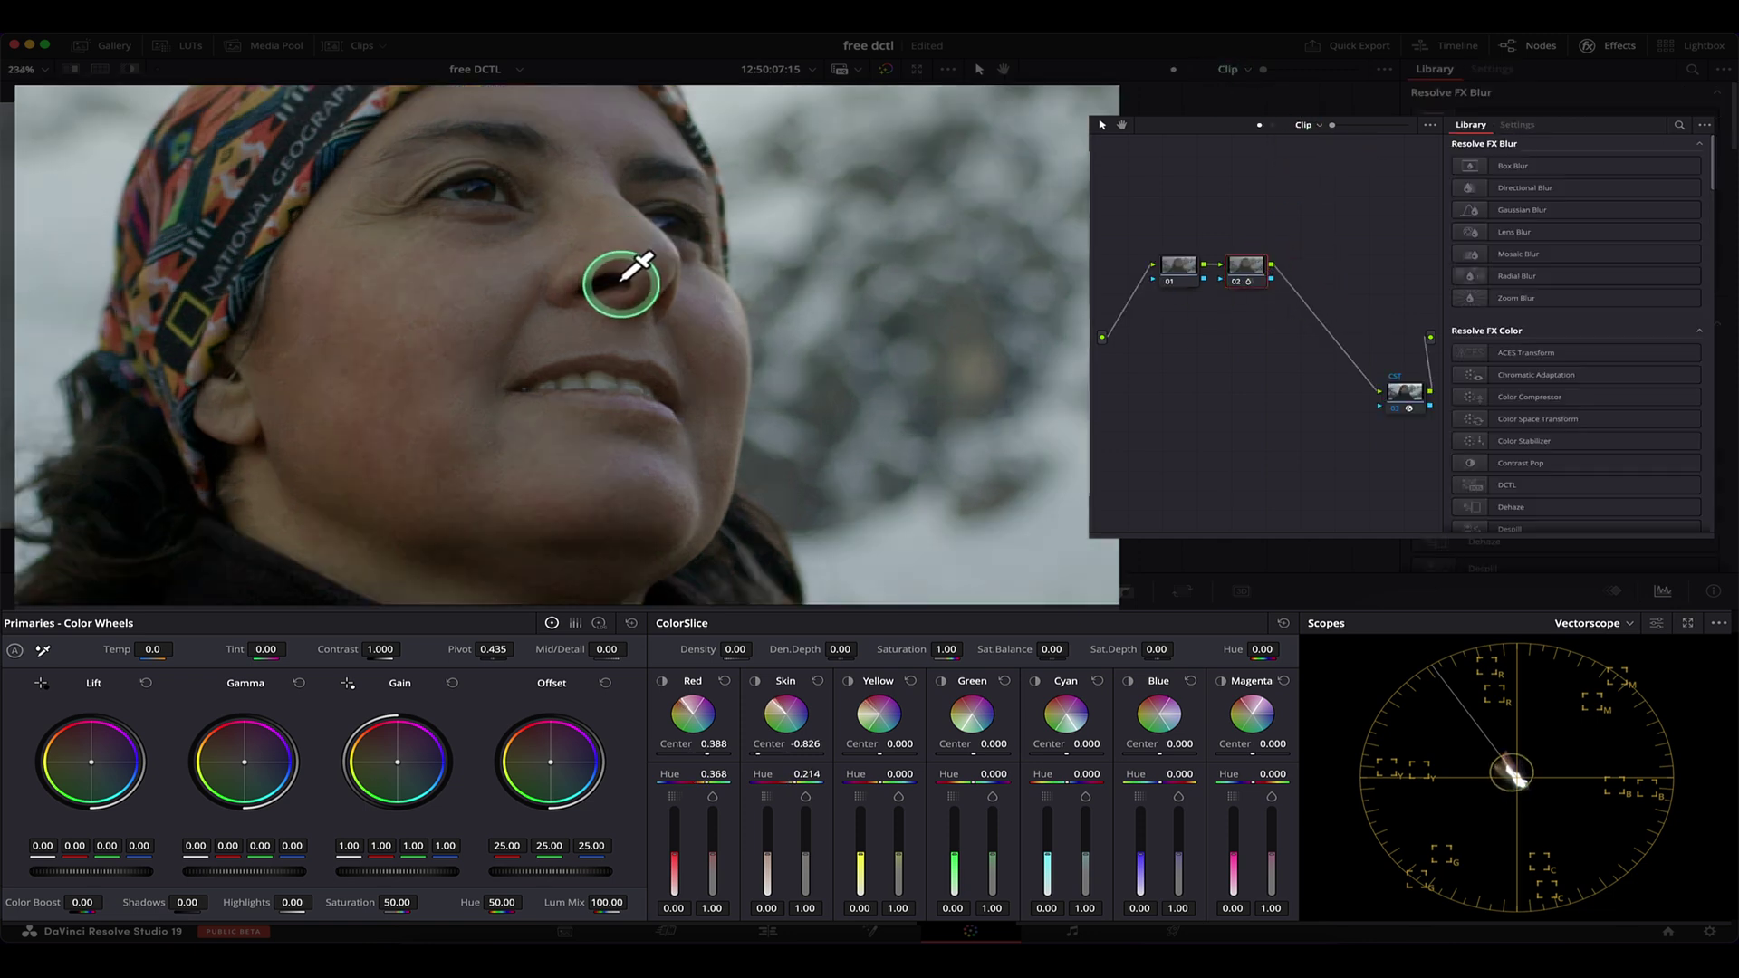
{"action": "scroll", "coordinate": [634, 291], "scroll_direction": "up", "scroll_amount": 1}
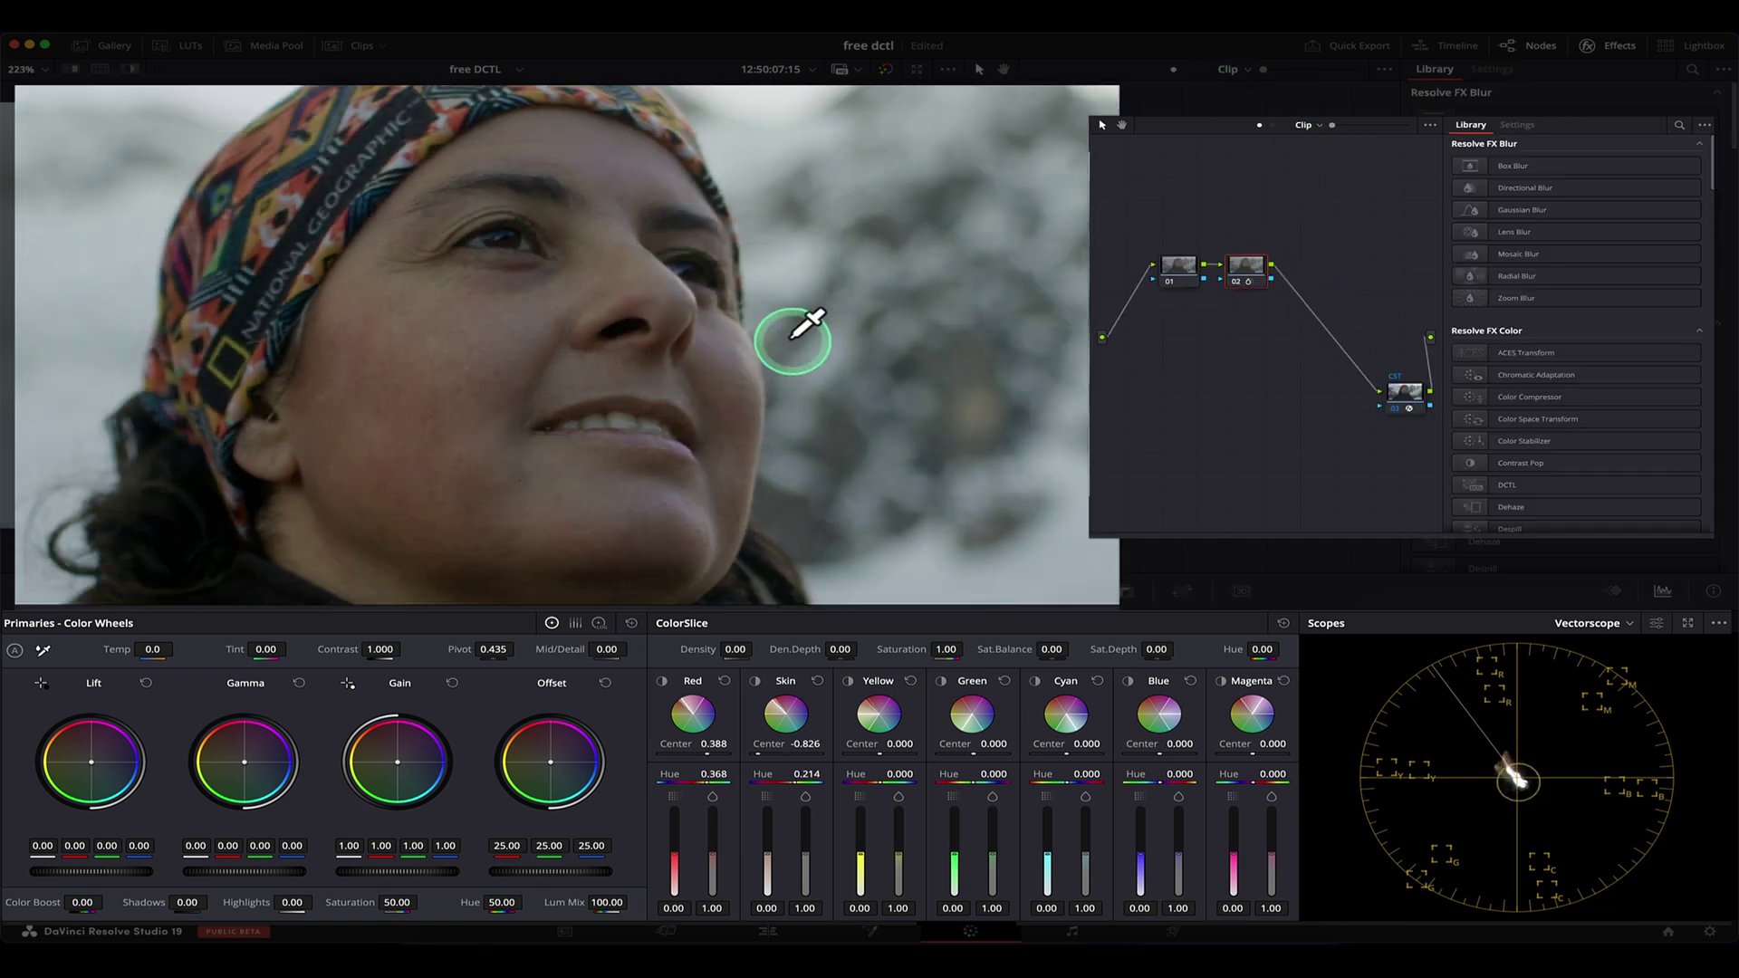
{"action": "scroll", "coordinate": [670, 362], "scroll_direction": "up", "scroll_amount": 1}
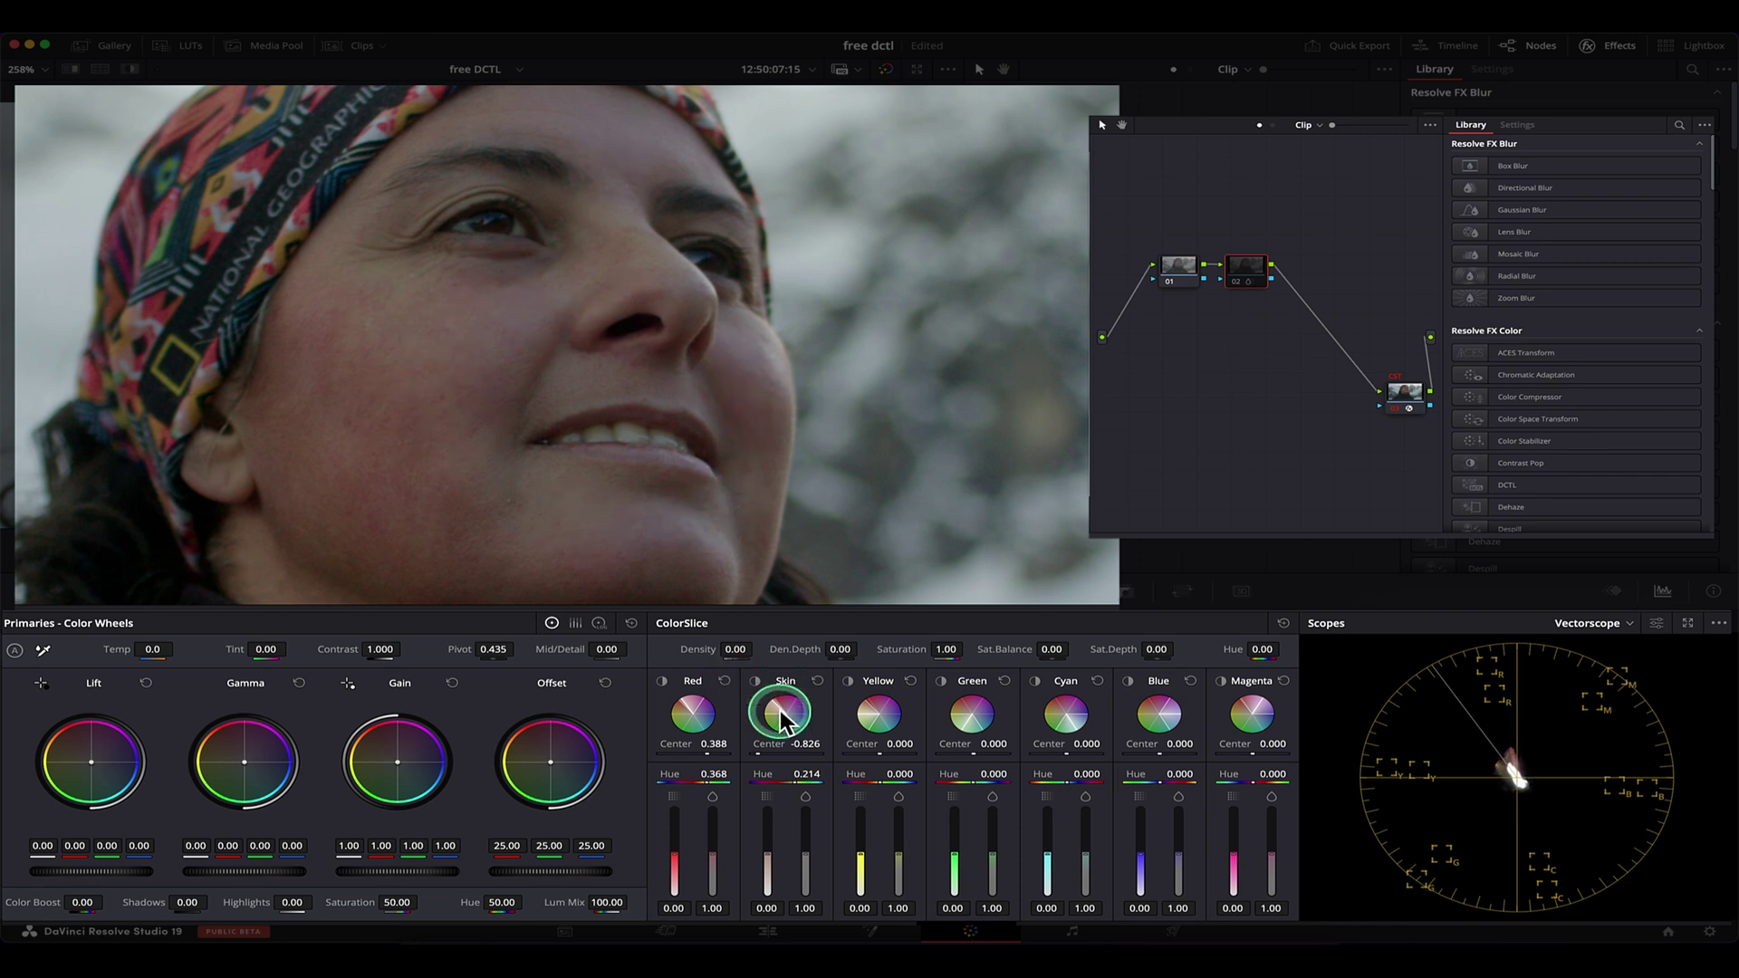
{"action": "scroll", "coordinate": [702, 266], "scroll_direction": "down", "scroll_amount": 2}
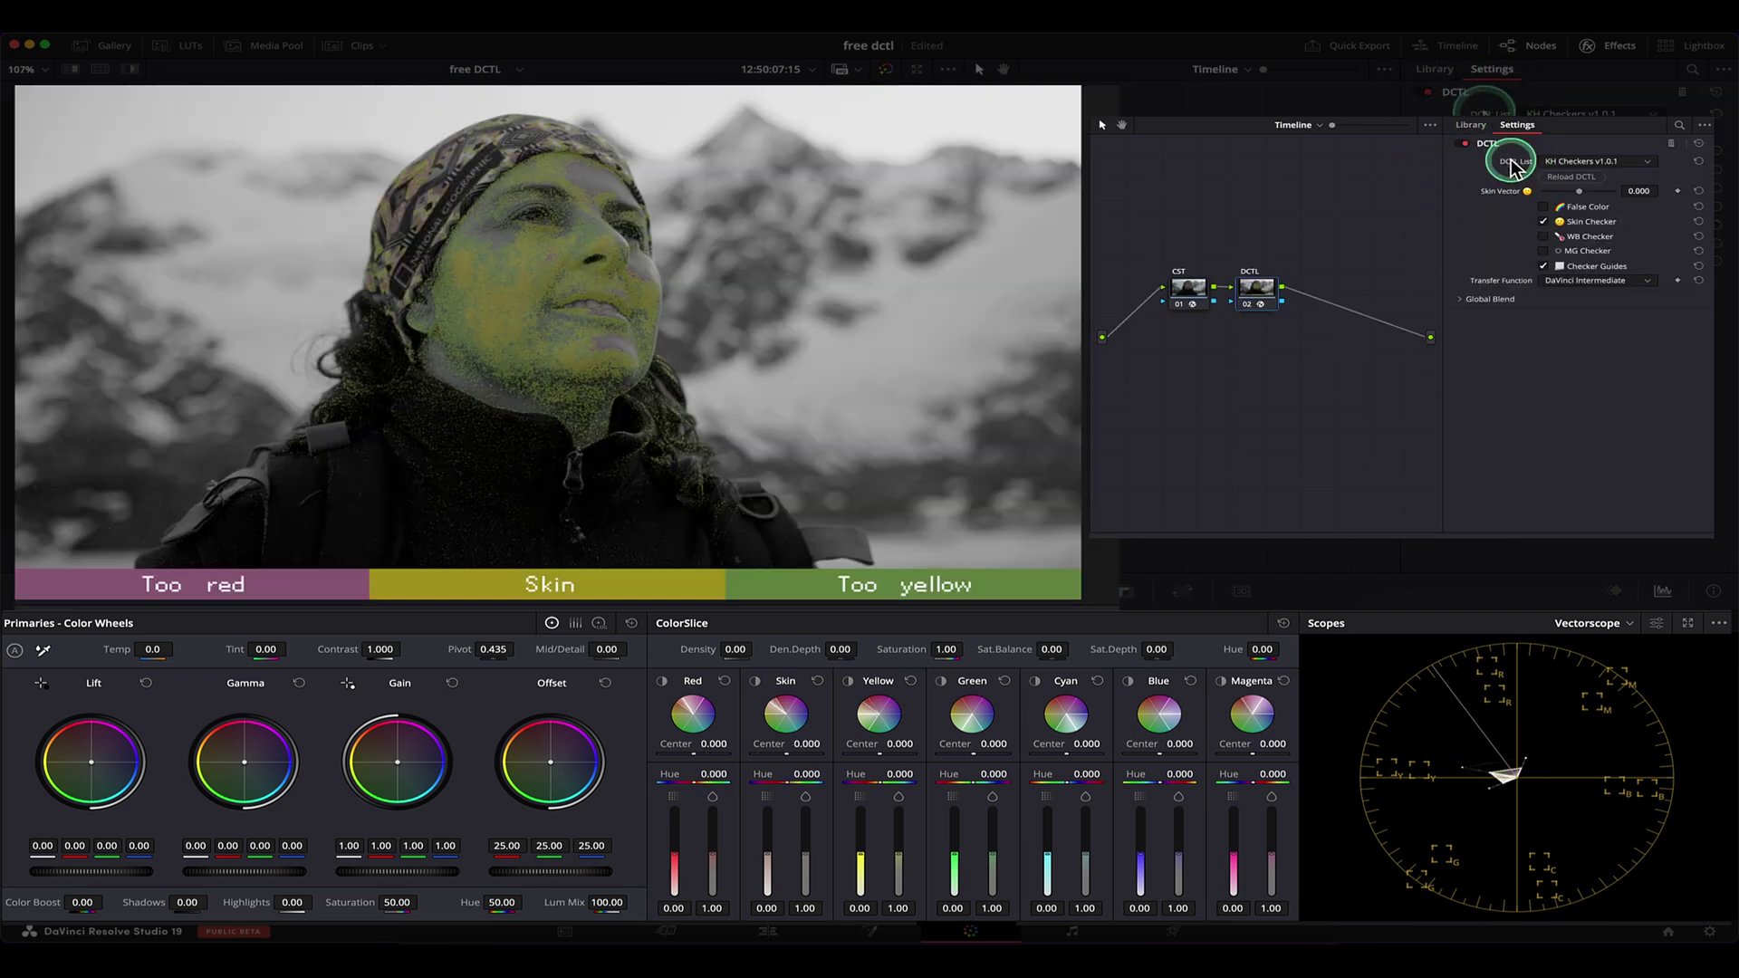
{"action": "scroll", "coordinate": [777, 330], "scroll_direction": "down", "scroll_amount": 1}
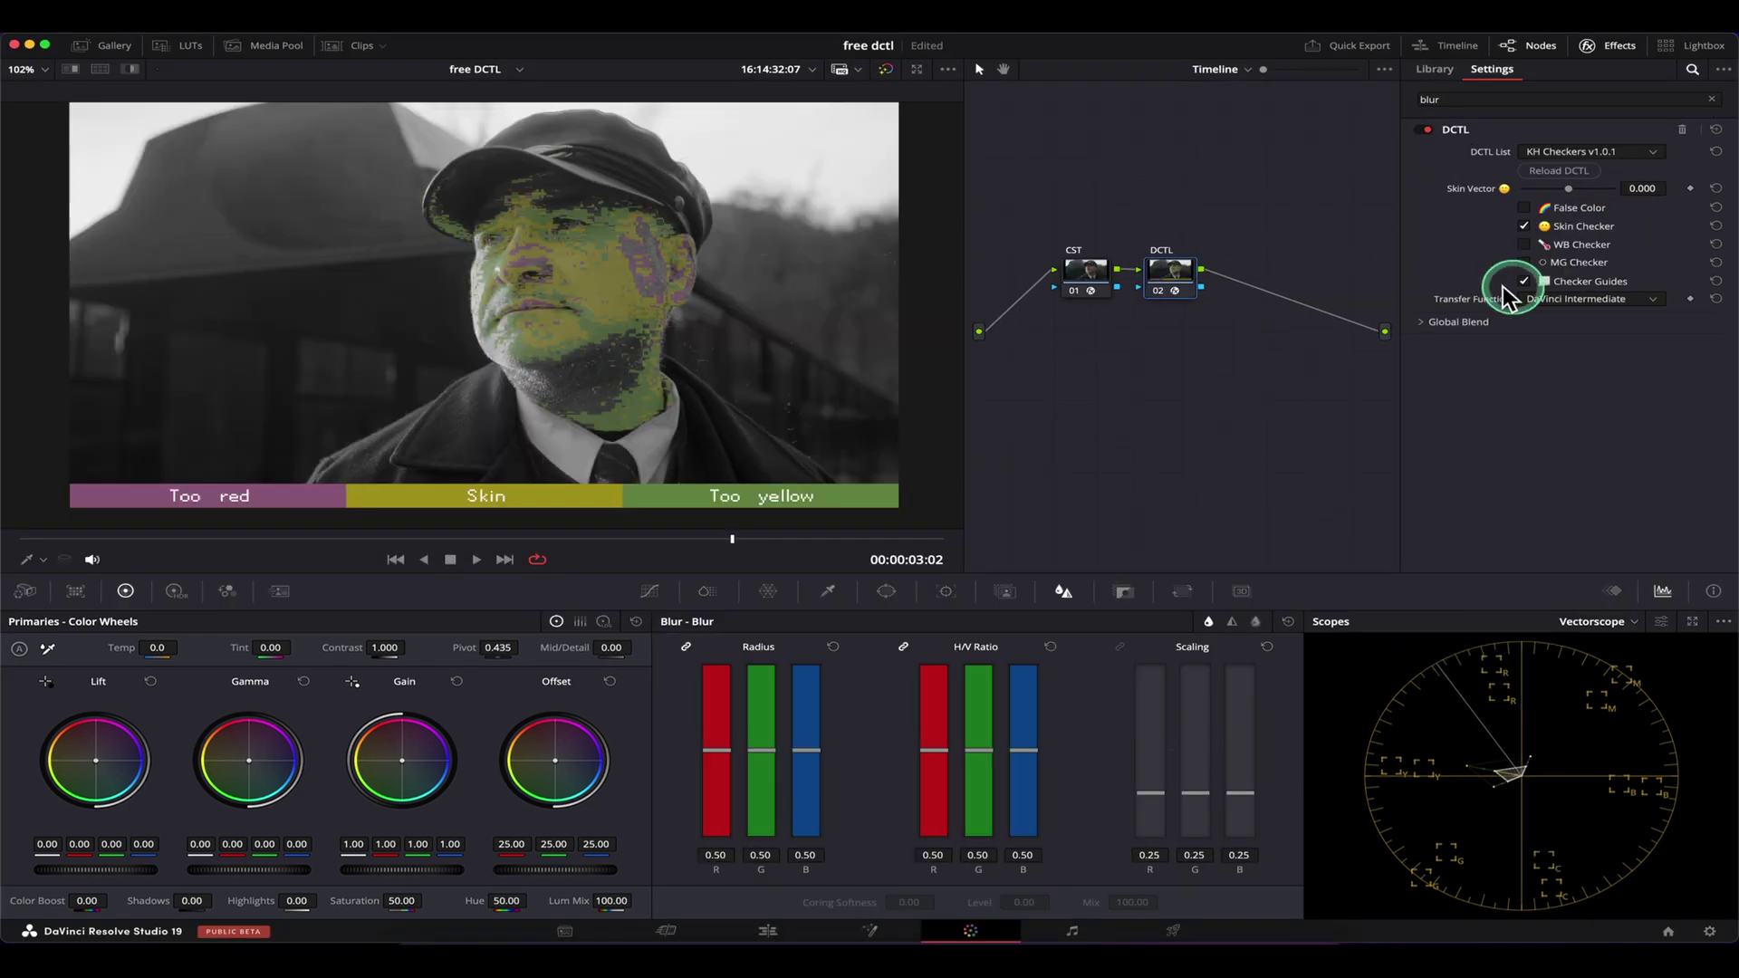
- In KH Checkers, turn off Skin Checker and turn on False Color
{"action": "left_click", "coordinate": [1525, 226]}
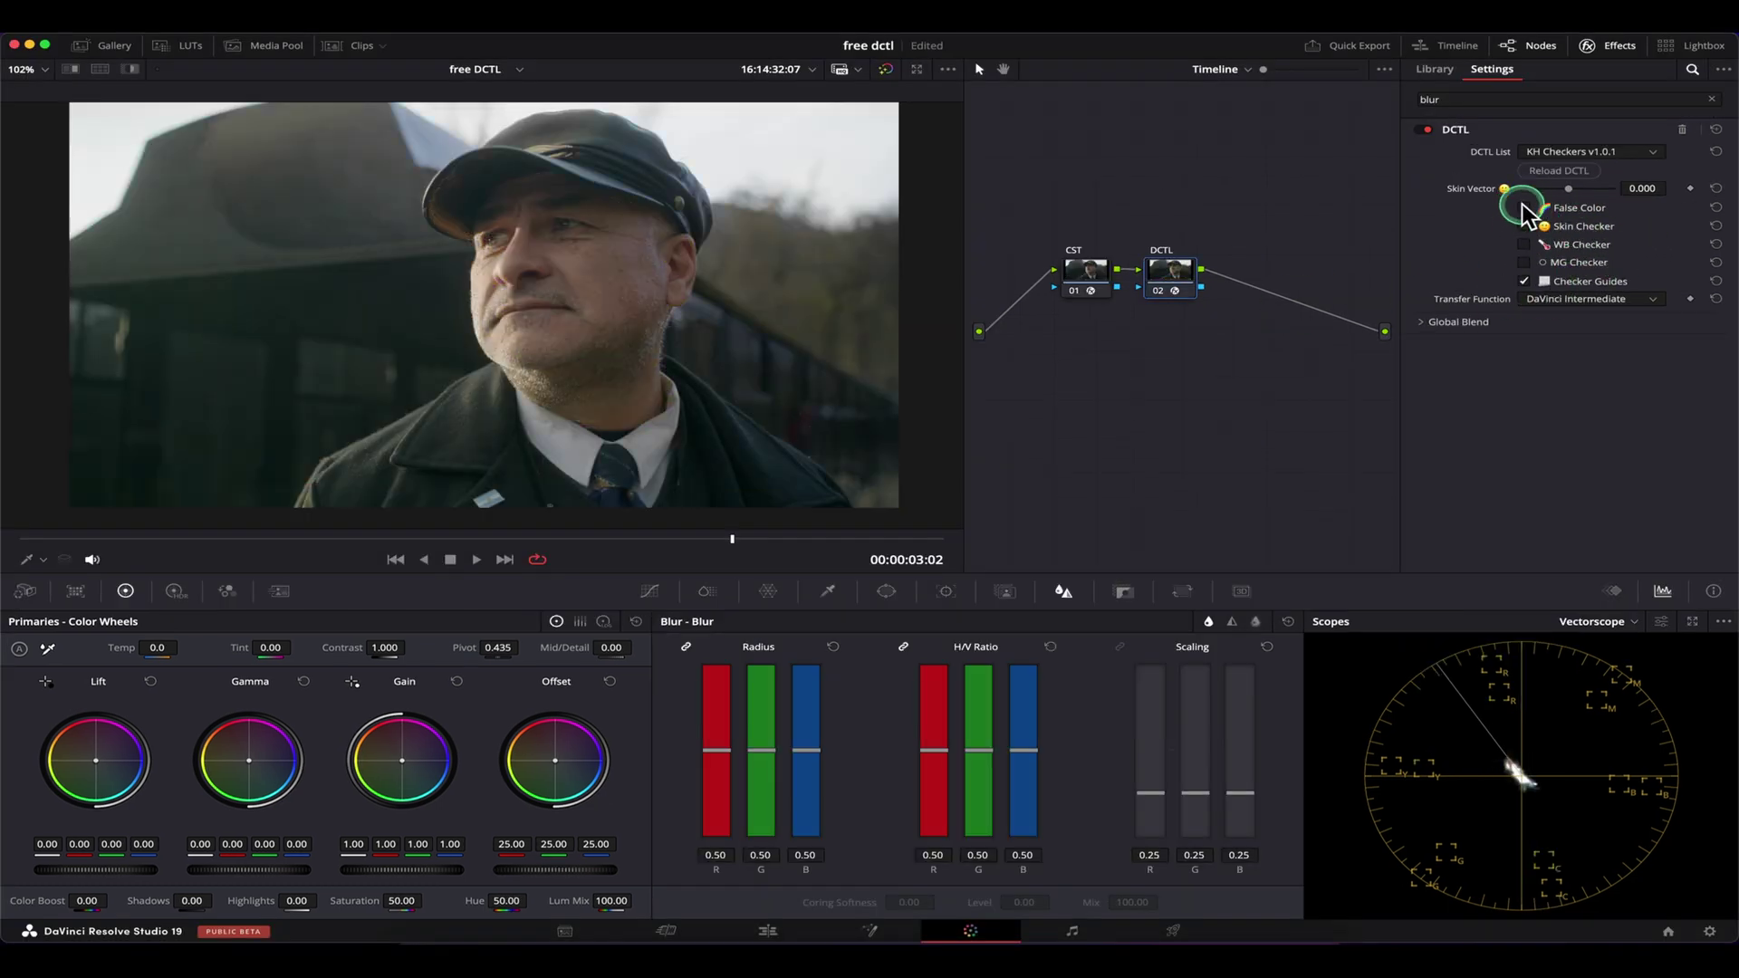
{"action": "left_click", "coordinate": [1608, 207]}
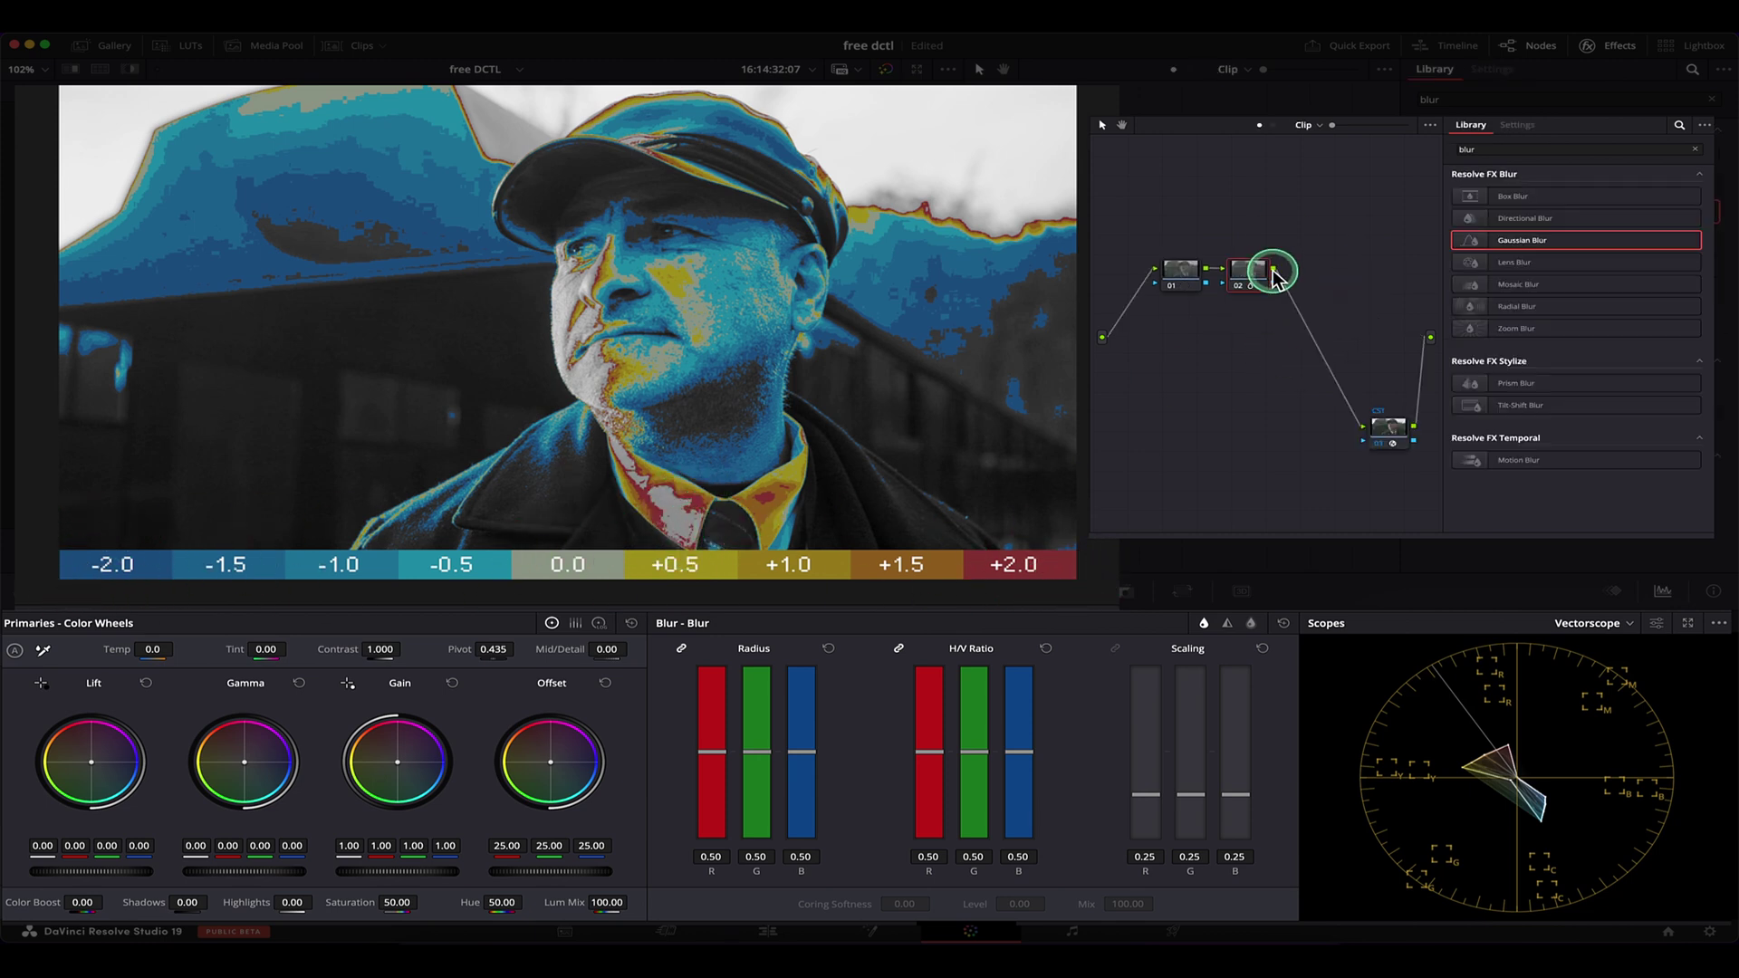
- Push the Offset wheel up, then back down against the false-colour scale, ending near 26.95
{"action": "left_click_drag", "start_coordinate": [540, 883], "coordinate": [1543, 835]}
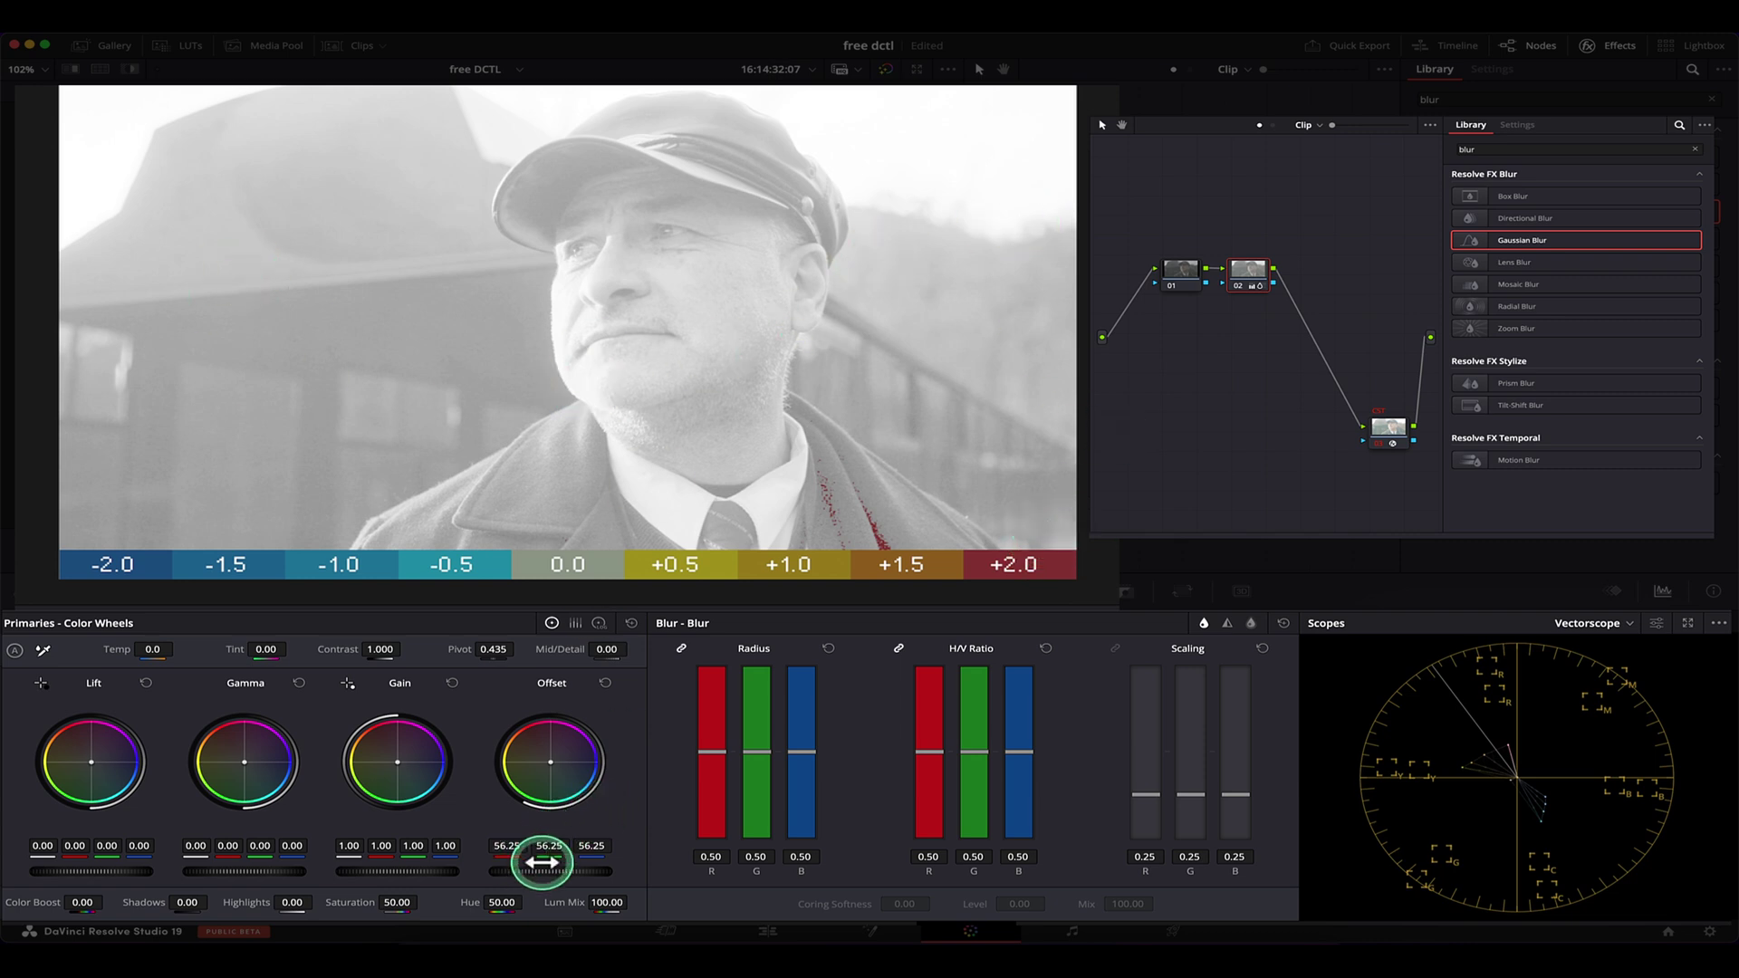
{"action": "left_click_drag", "start_coordinate": [541, 862], "coordinate": [202, 862]}
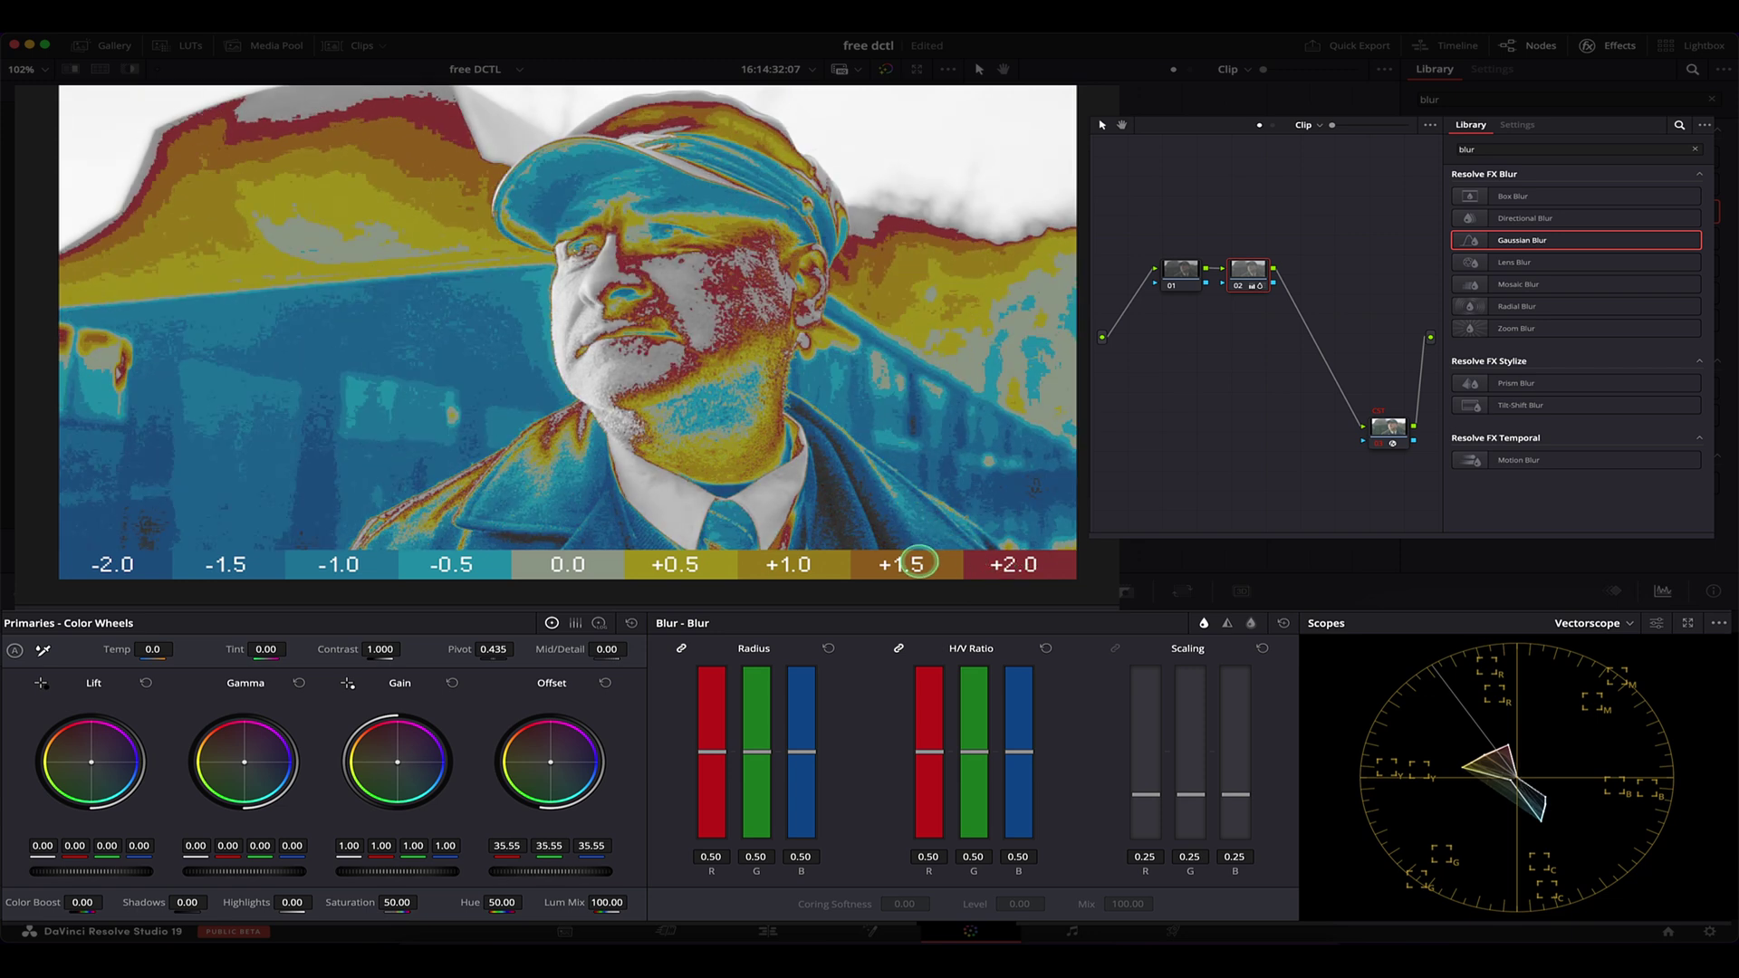
{"action": "left_click_drag", "start_coordinate": [918, 563], "coordinate": [317, 349]}
{"action": "left_click_drag", "start_coordinate": [582, 865], "coordinate": [282, 873]}
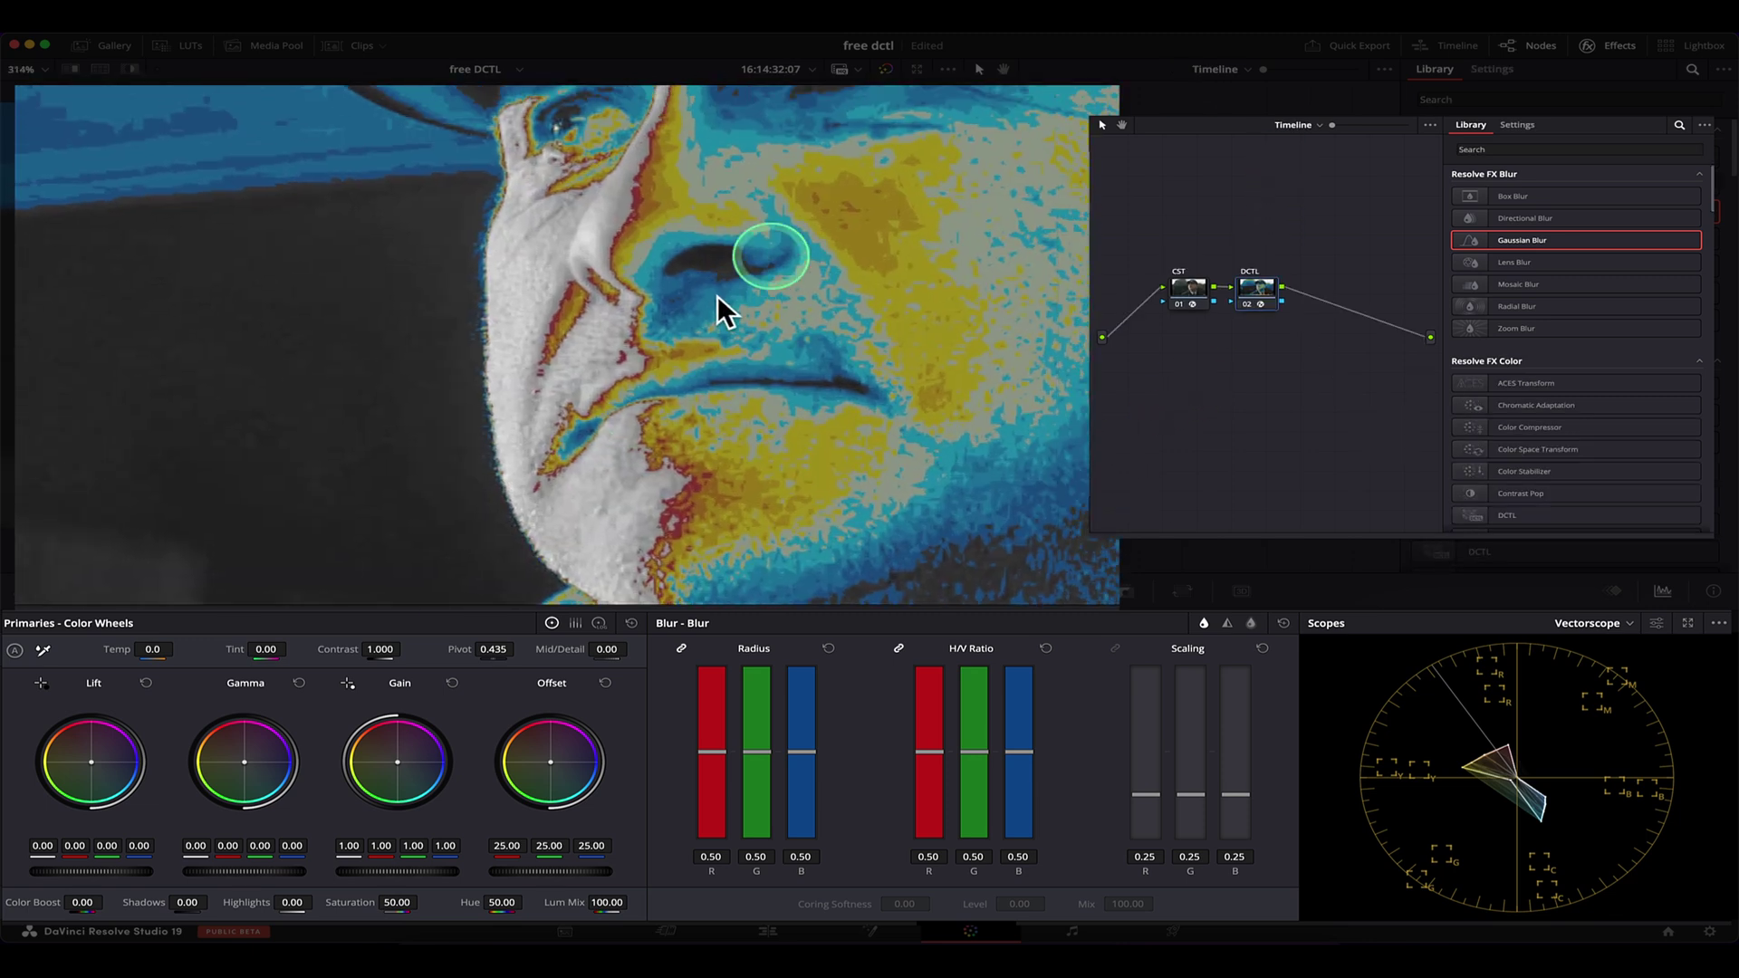
- Zoom into the false-colour overlay, add a Gaussian Blur after the DCTL and reduce its strength
{"action": "scroll", "coordinate": [687, 295], "scroll_direction": "up", "scroll_amount": 2}
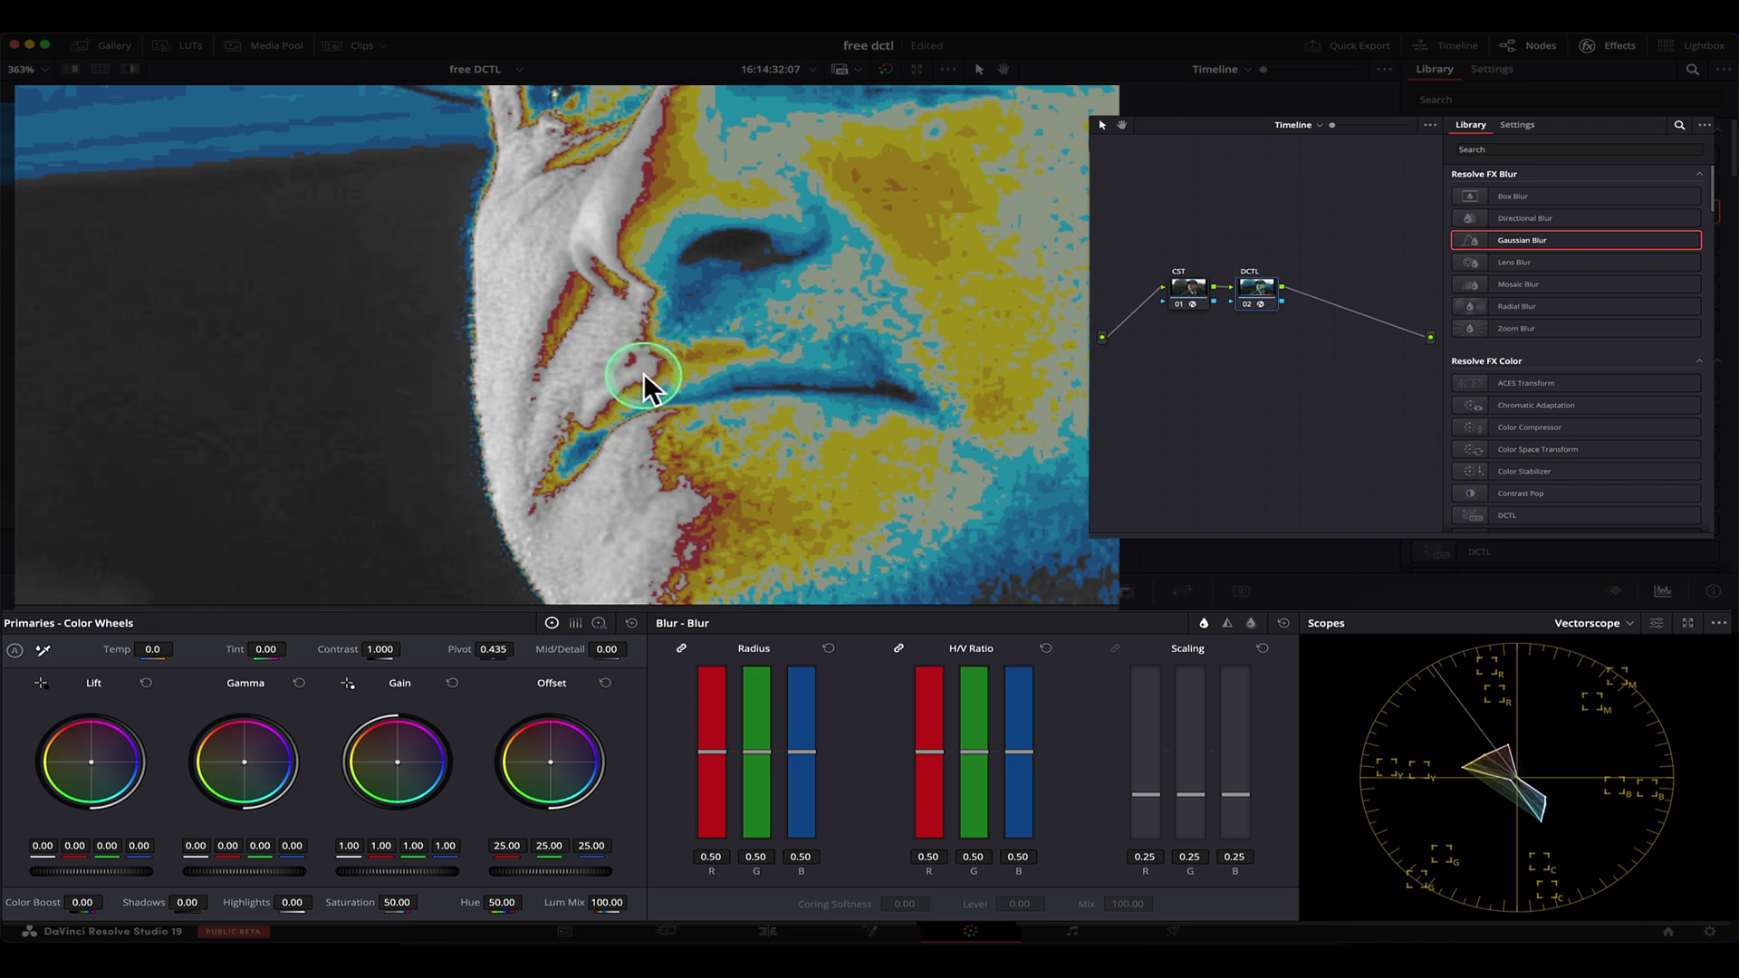
{"action": "scroll", "coordinate": [643, 373], "scroll_direction": "down", "scroll_amount": 4}
{"action": "scroll", "coordinate": [775, 348], "scroll_direction": "down", "scroll_amount": 2}
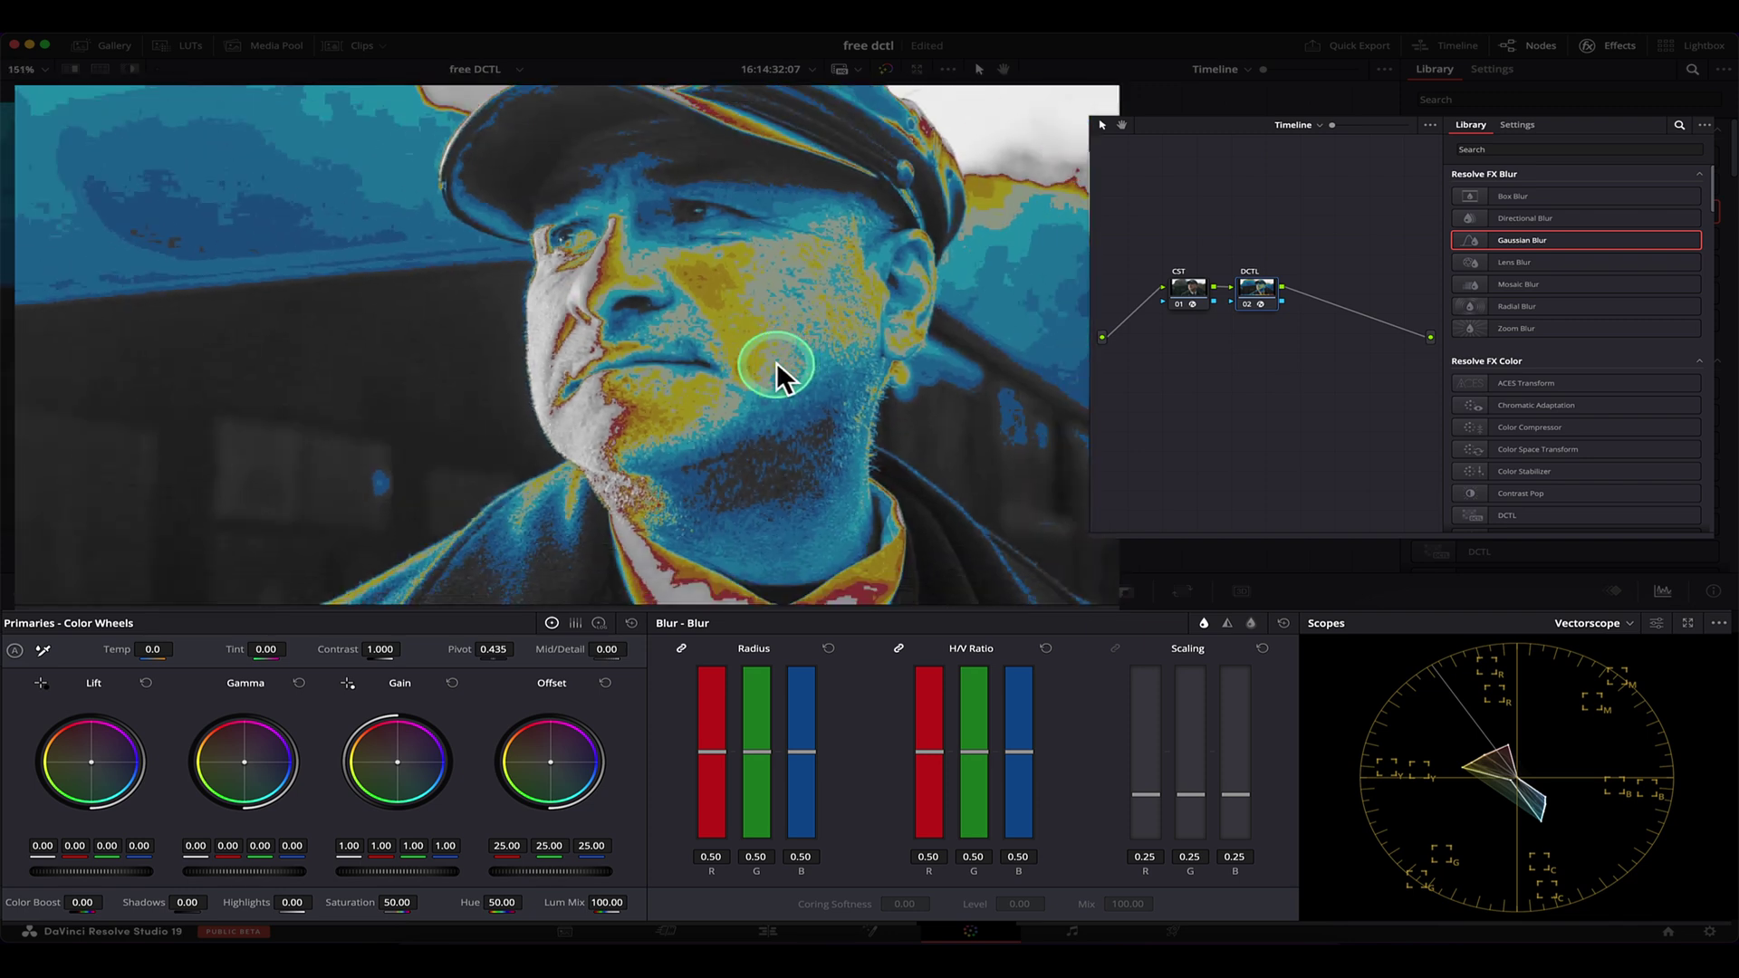
{"action": "scroll", "coordinate": [827, 404], "scroll_direction": "down", "scroll_amount": 3}
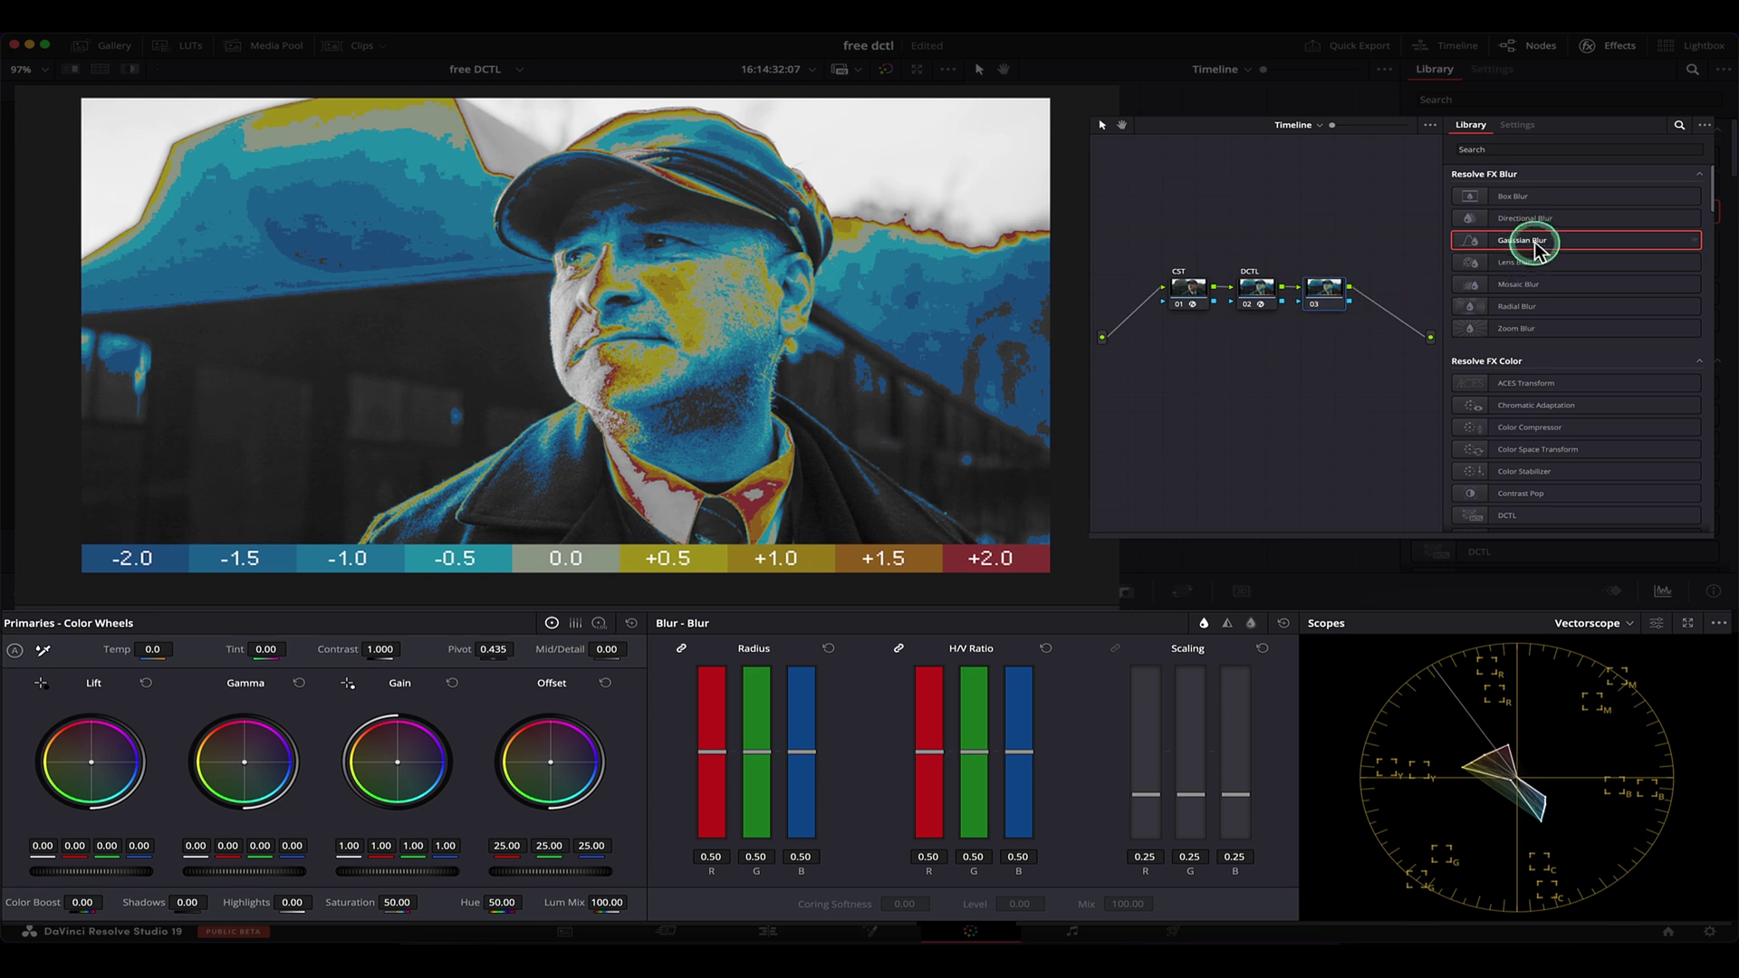
{"action": "left_click_drag", "start_coordinate": [1531, 240], "coordinate": [1324, 290]}
{"action": "left_click_drag", "start_coordinate": [1565, 198], "coordinate": [1568, 194]}
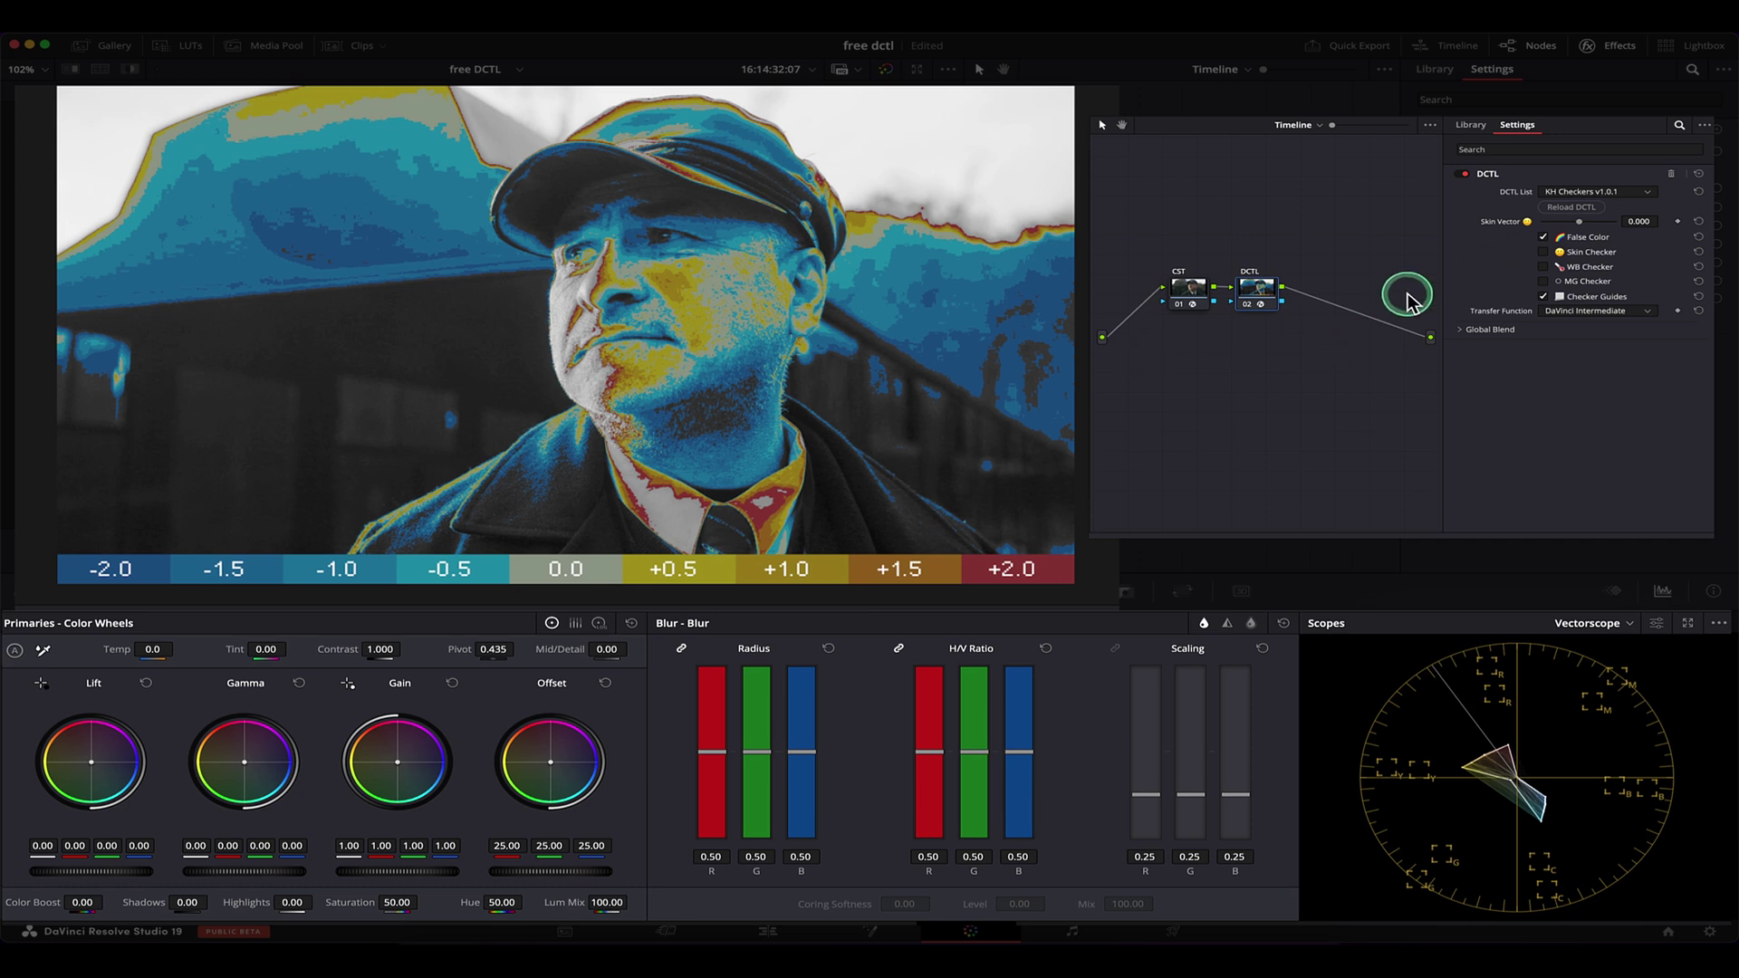
- Flip between the Skin Checker and False Color views to compare them on the man
{"action": "left_click", "coordinate": [1543, 236]}
{"action": "left_click", "coordinate": [1543, 252]}
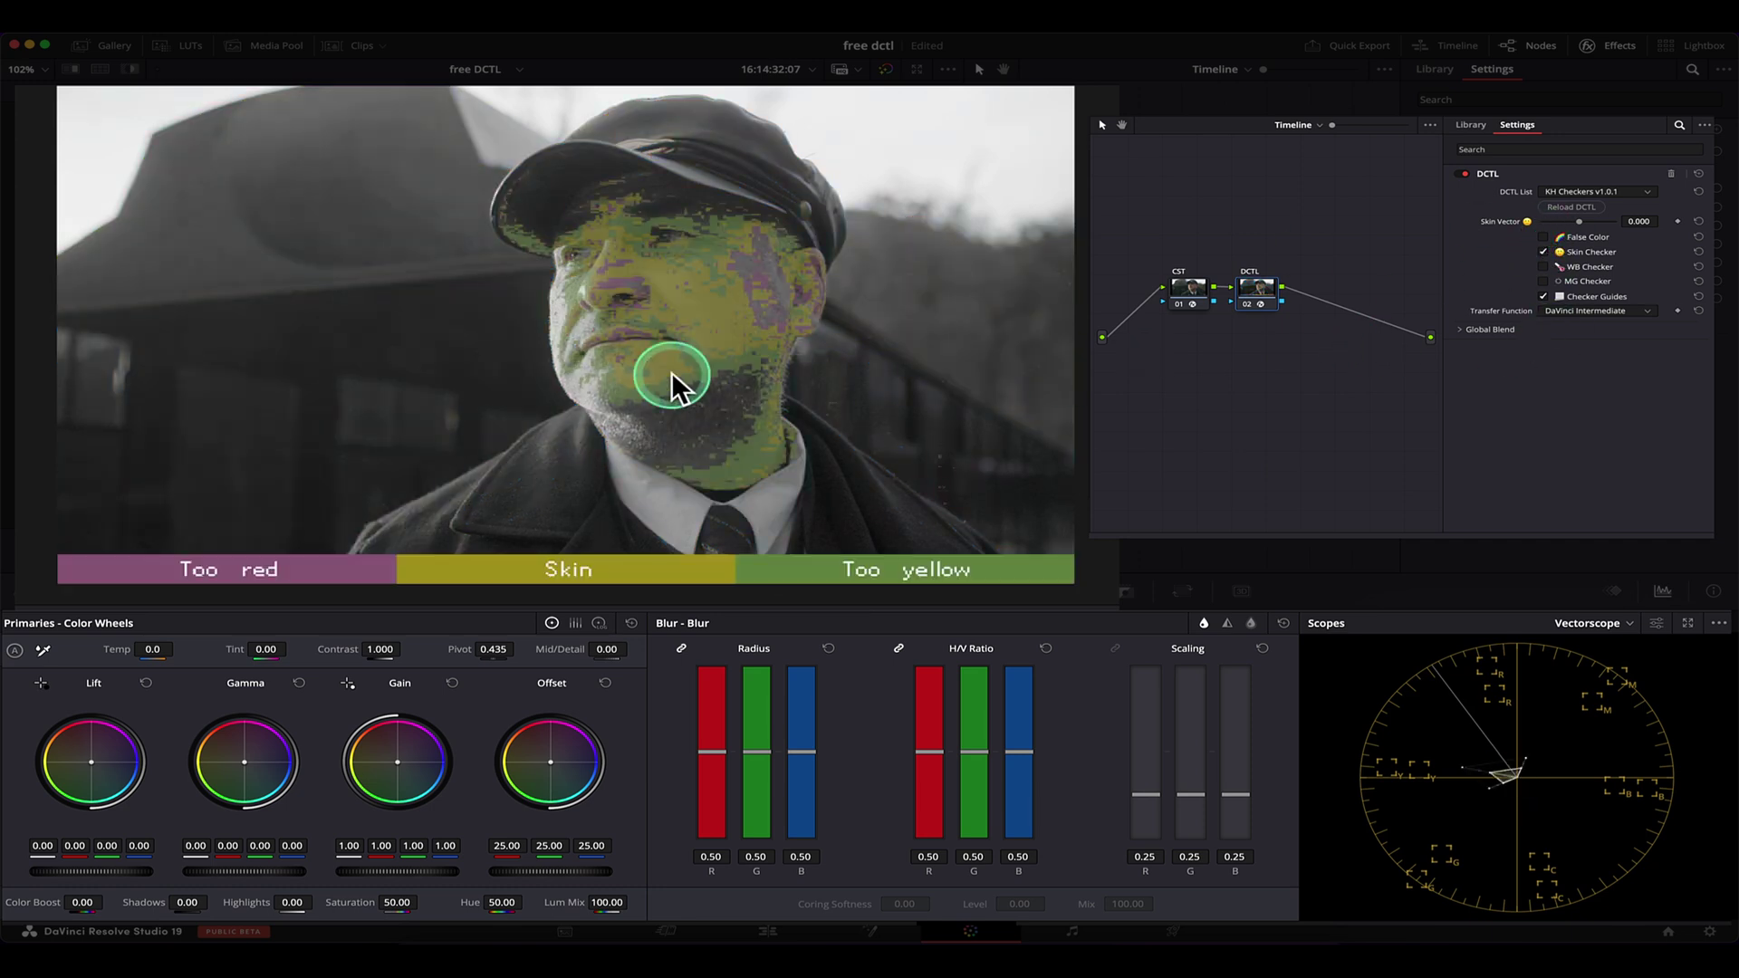
{"action": "left_click", "coordinate": [1544, 252]}
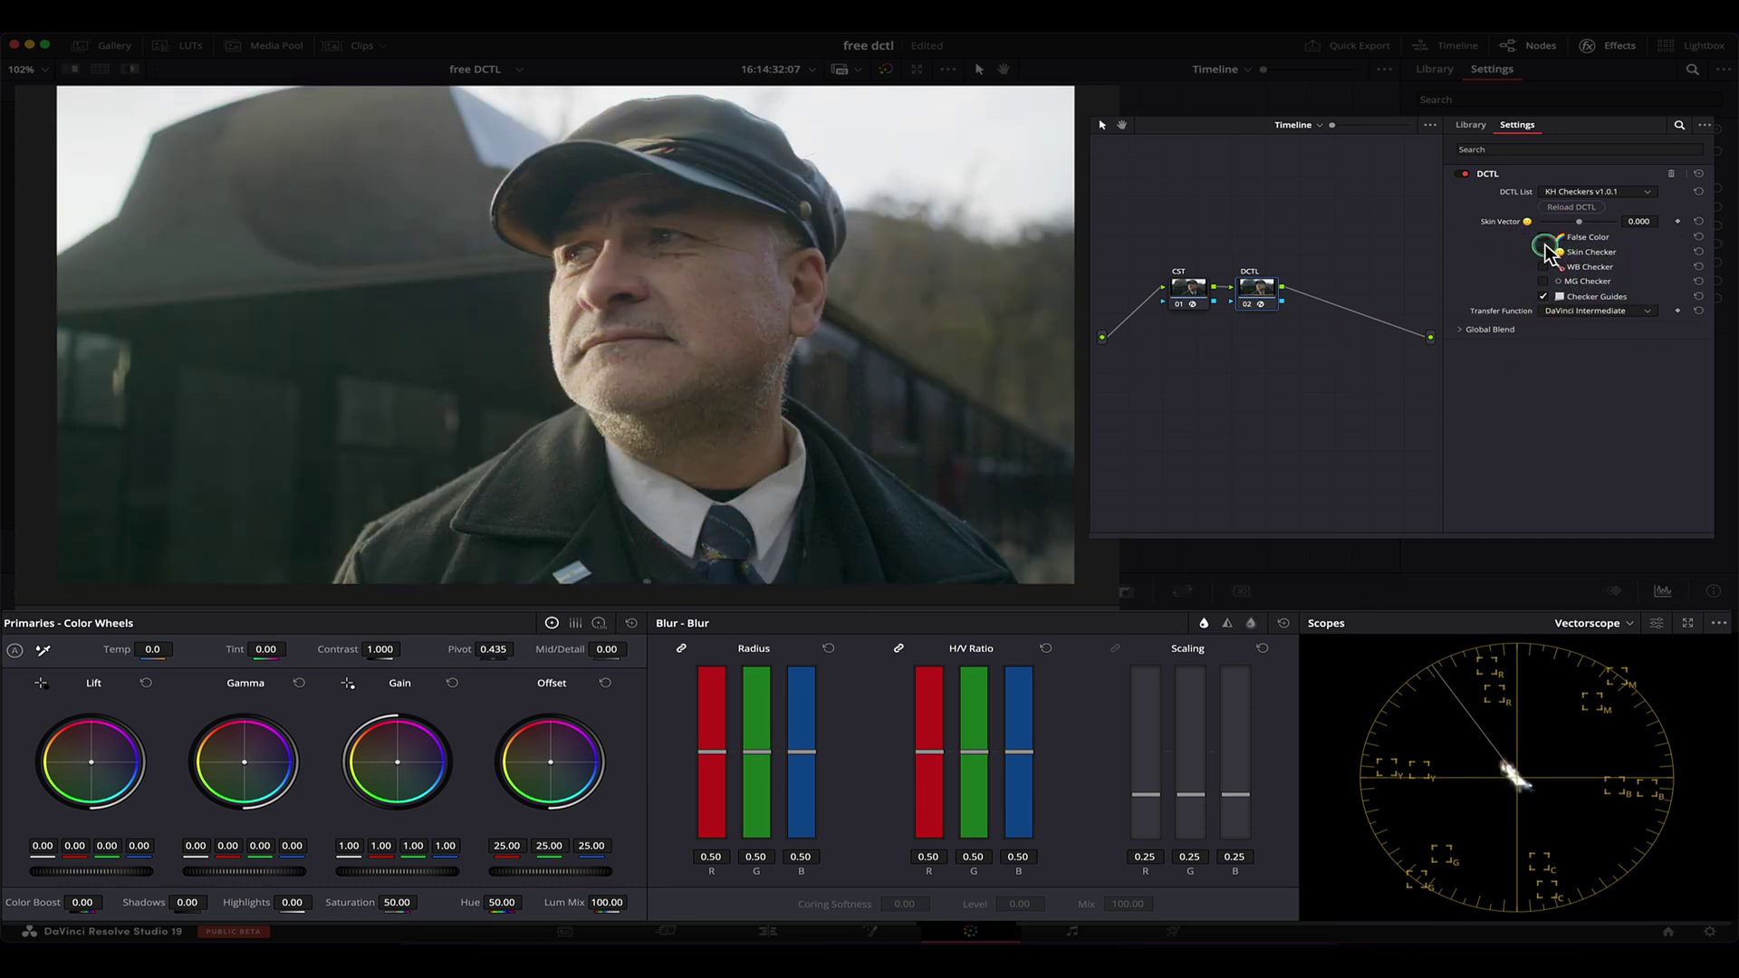
{"action": "left_click", "coordinate": [1544, 236]}
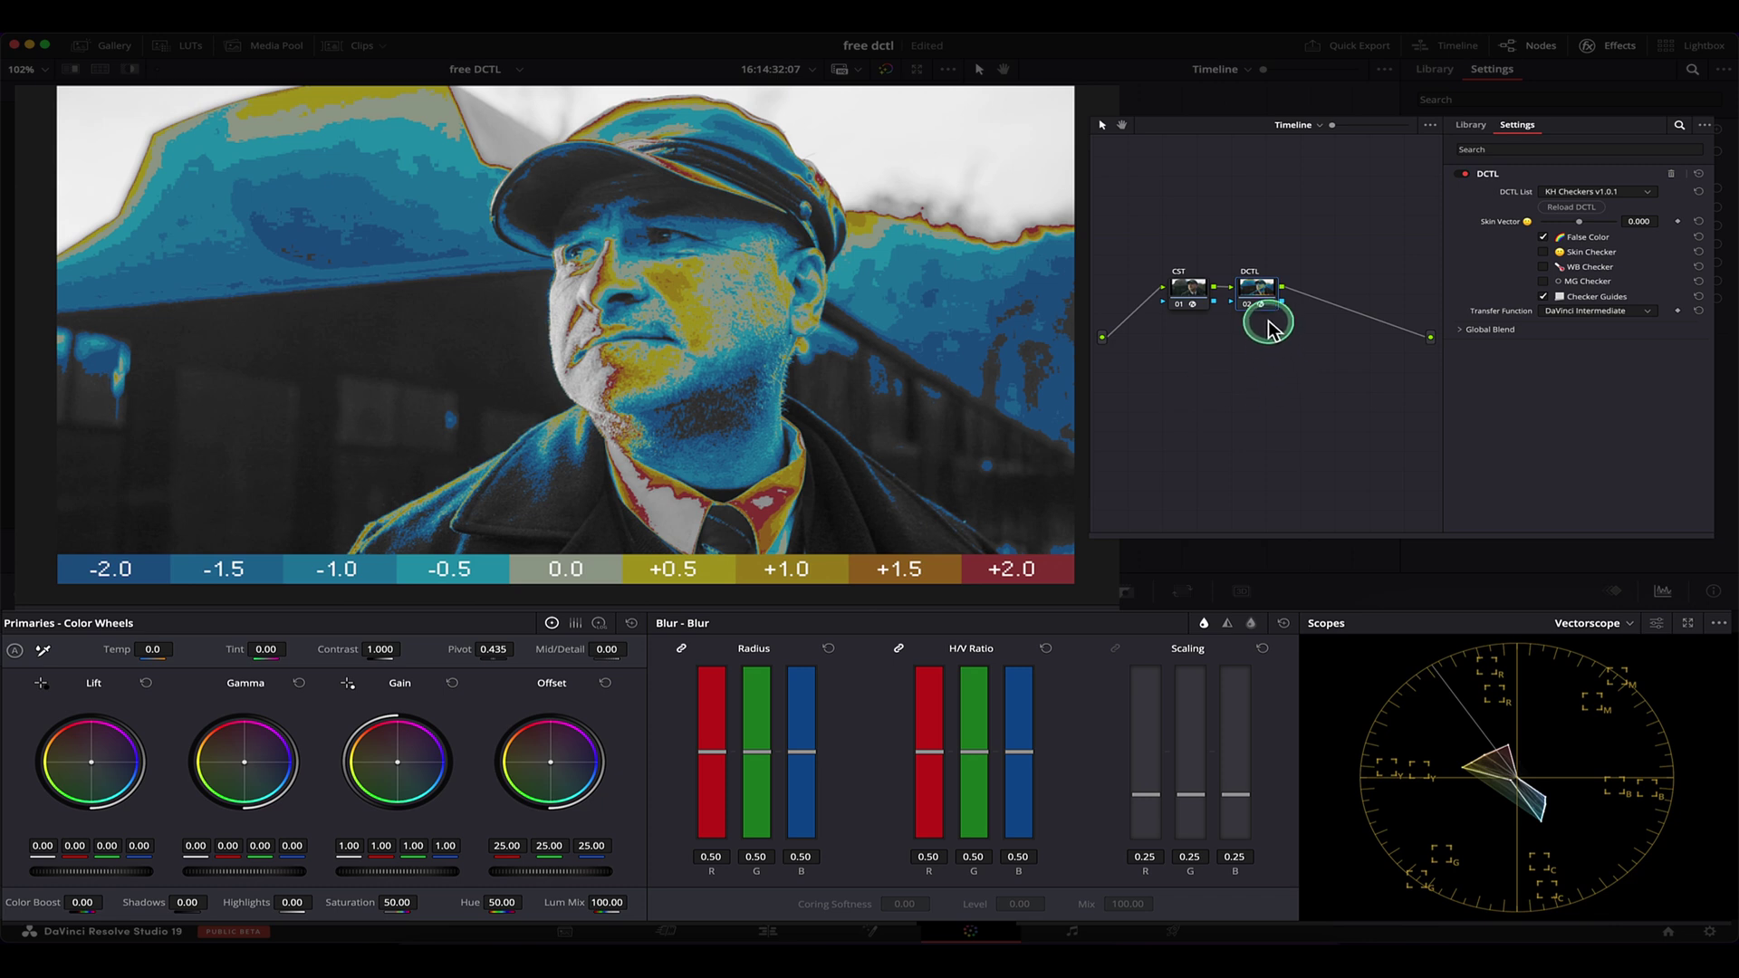
- Bypass the DCTL, add a serial node and apply the False Color effect to node 03
{"action": "key", "text": "ctrl+d"}
{"action": "key", "text": "alt+s"}
{"action": "left_click", "coordinate": [1471, 125]}
{"action": "left_click", "coordinate": [1500, 150]}
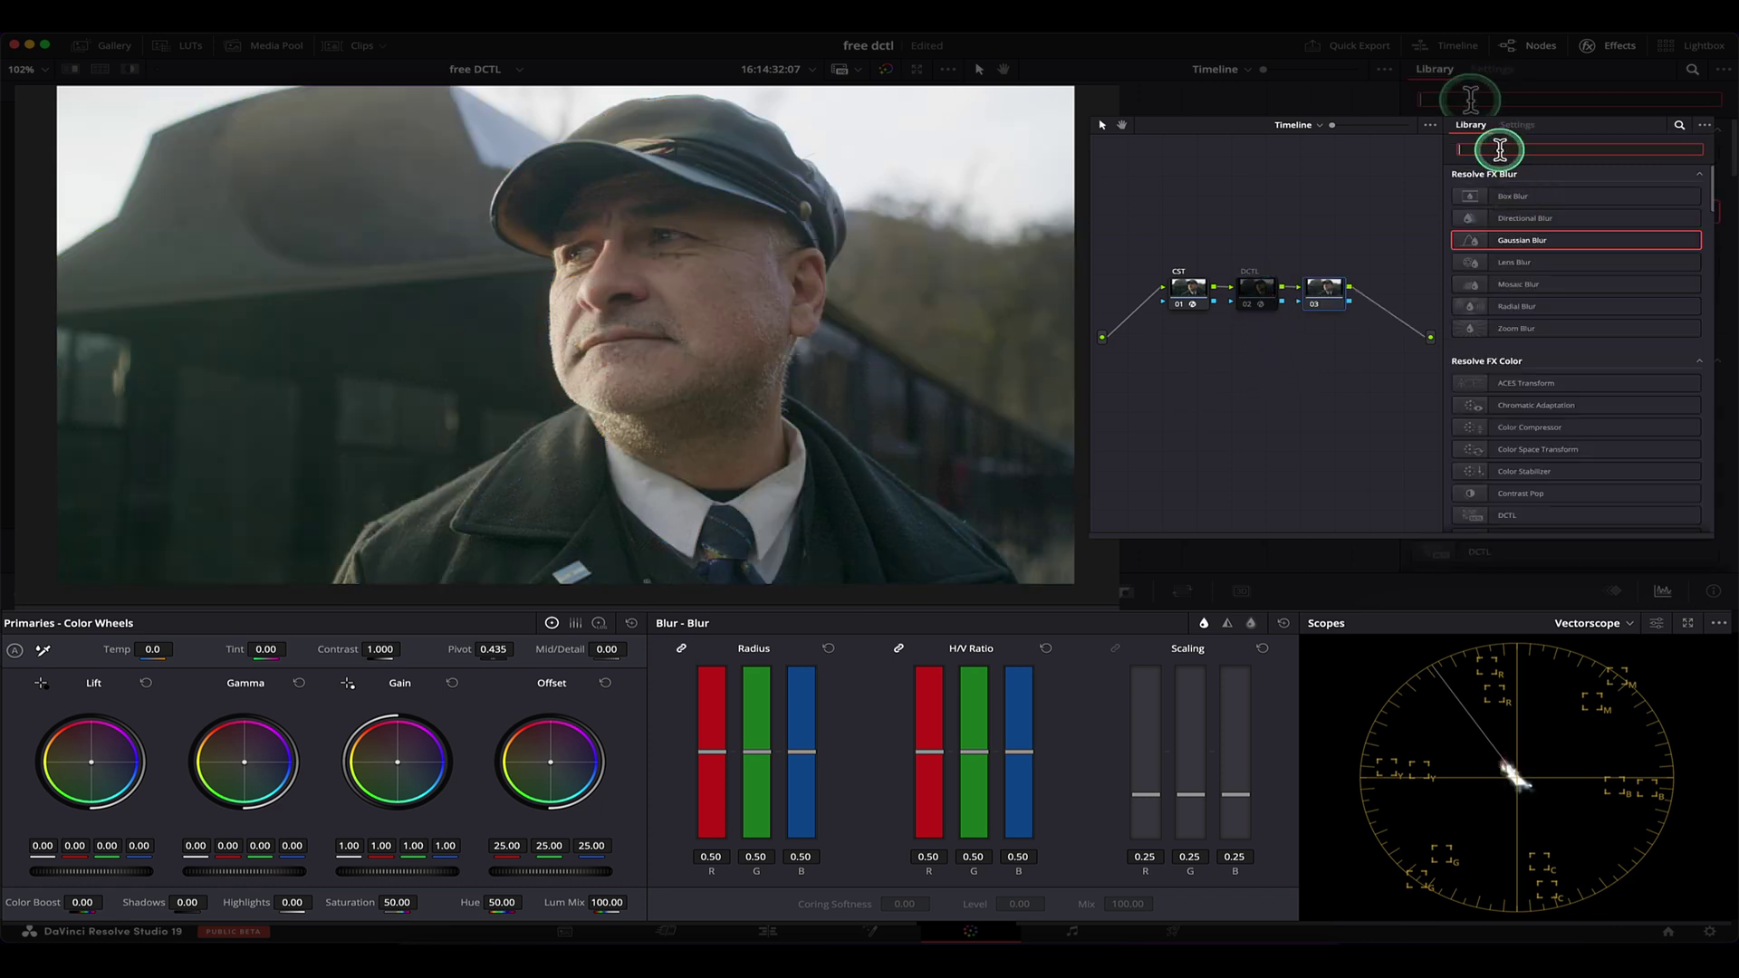
{"action": "type", "text": "fal"}
{"action": "left_click_drag", "start_coordinate": [1573, 196], "coordinate": [1328, 301]}
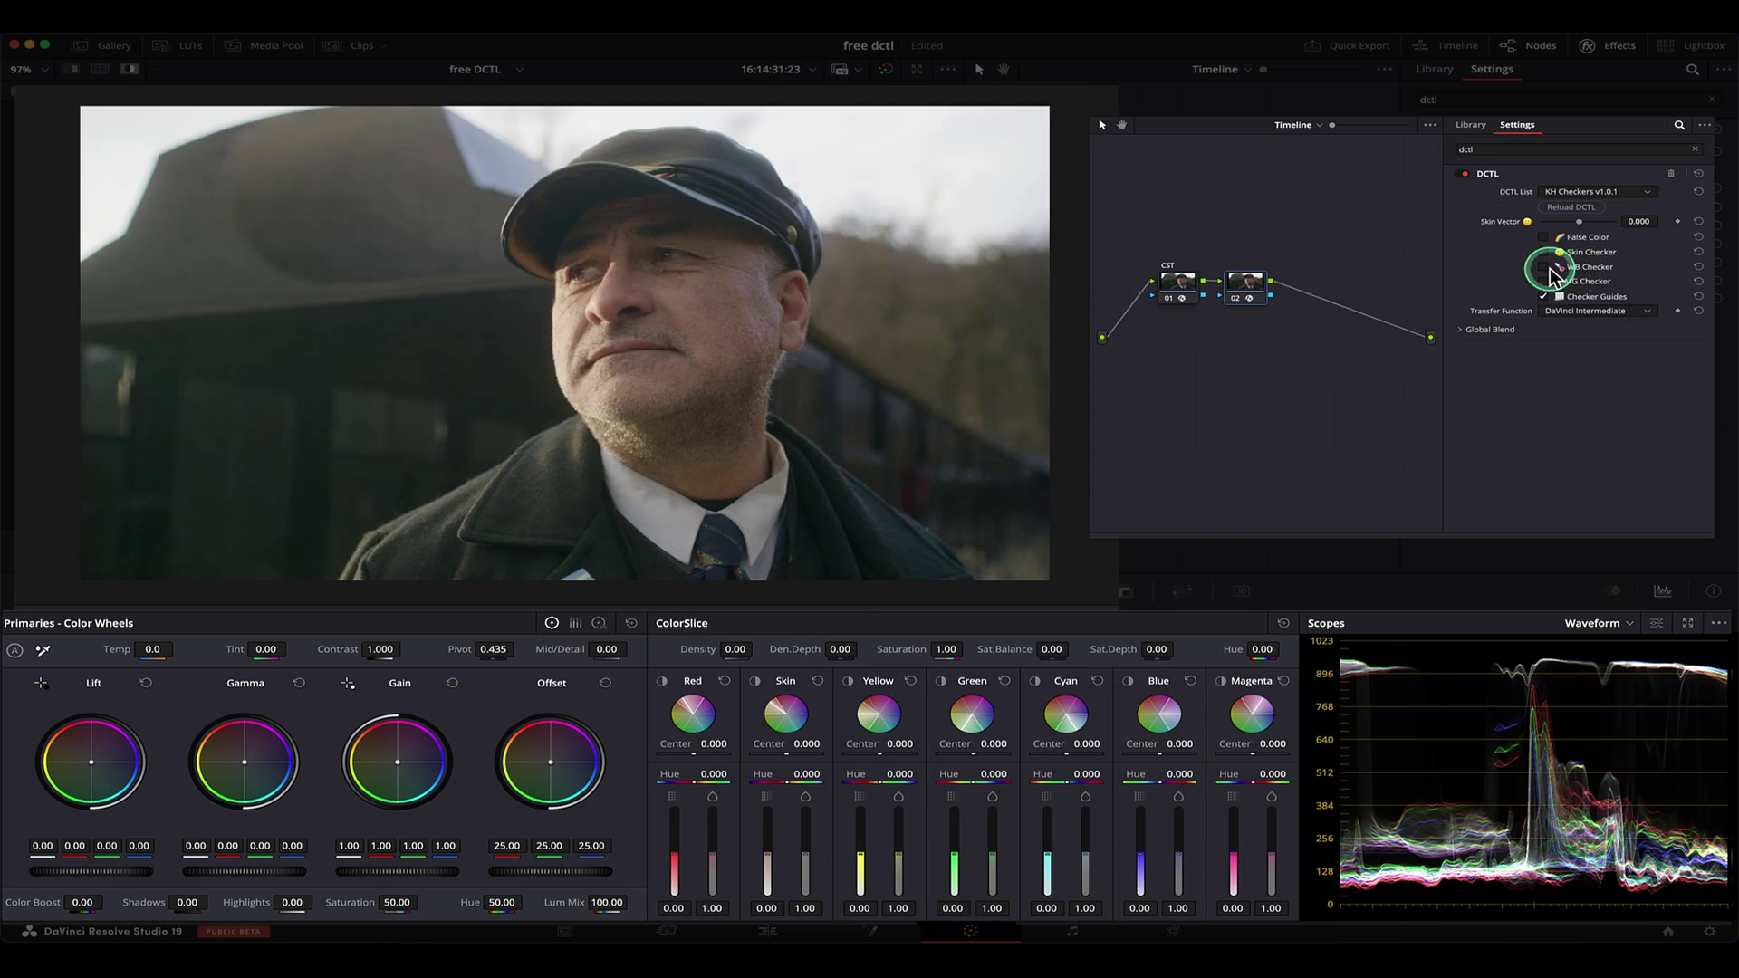
- Enable and disable the WB Checker, then enable and disable the MG Checker
{"action": "left_click", "coordinate": [1544, 267]}
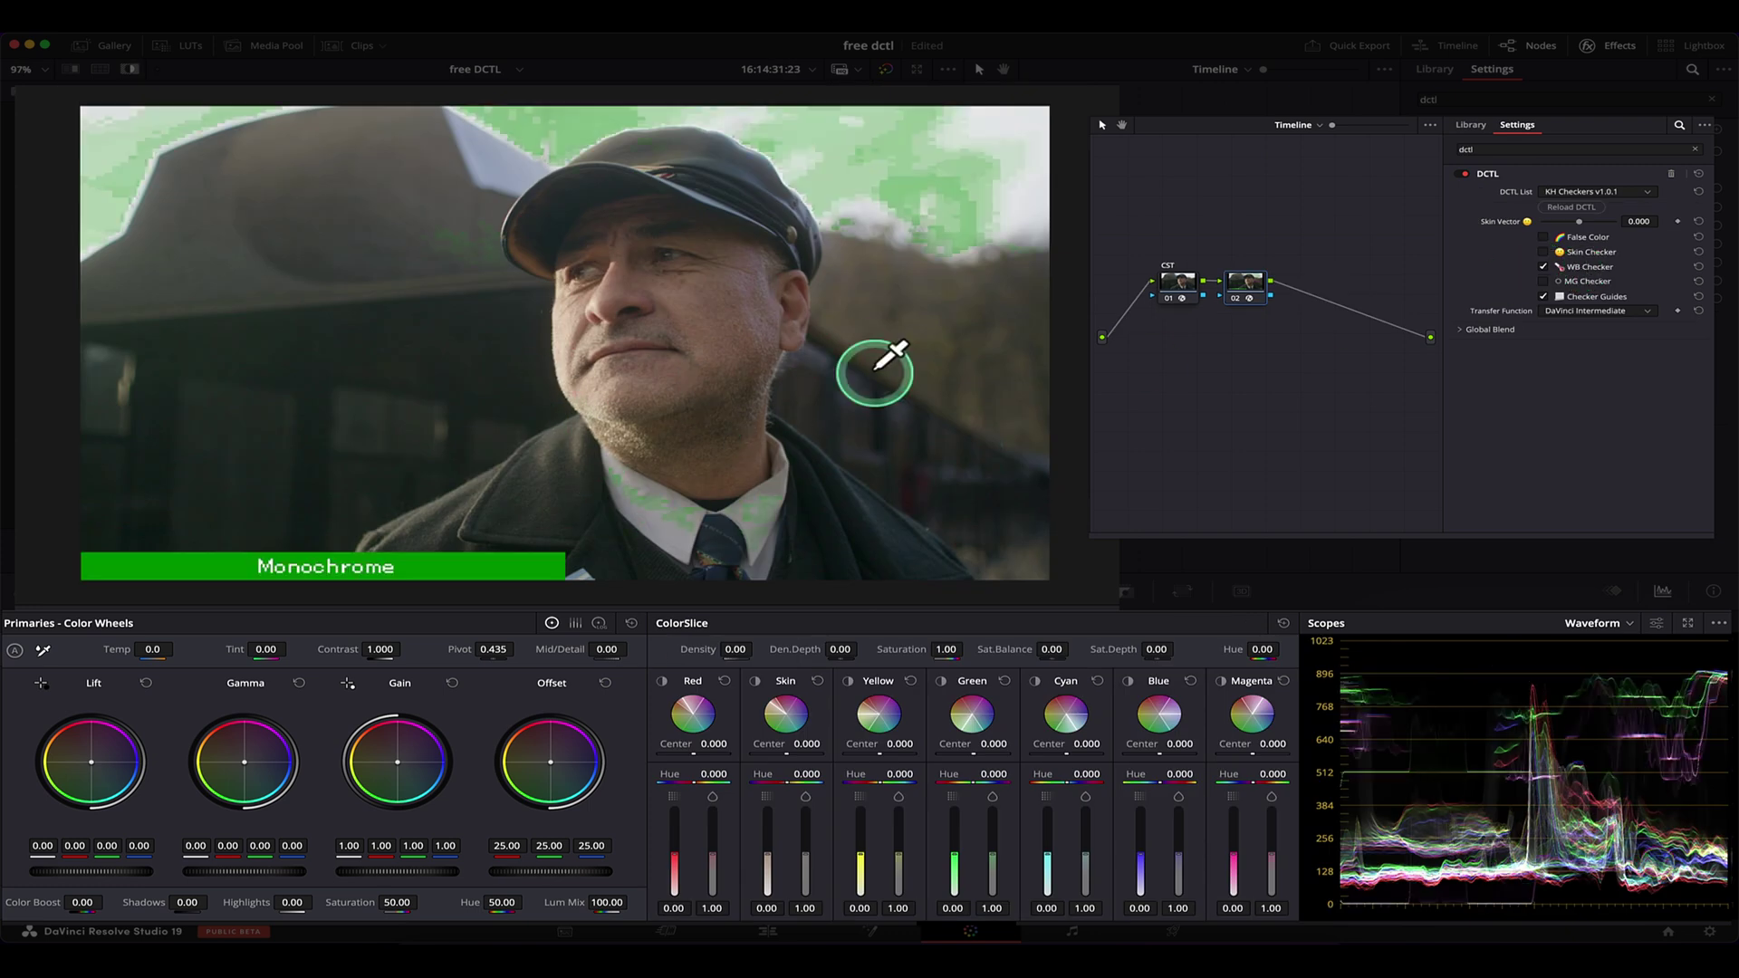
{"action": "left_click", "coordinate": [1544, 266]}
{"action": "left_click", "coordinate": [1544, 281]}
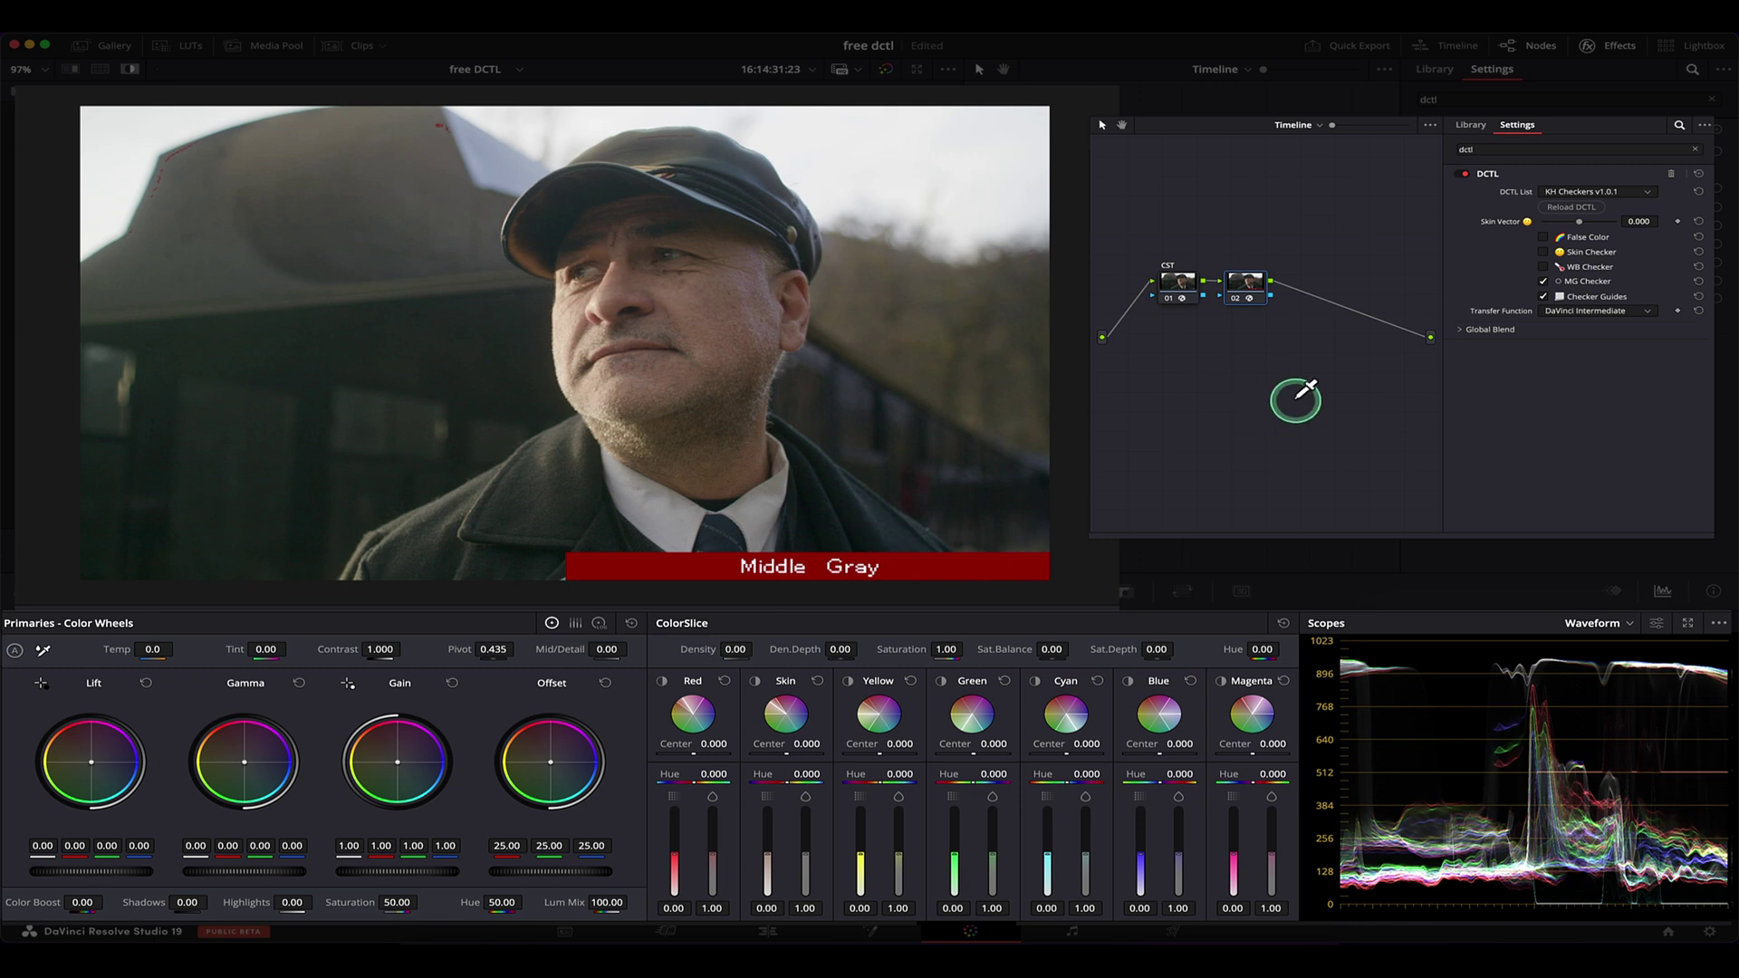
{"action": "left_click", "coordinate": [1545, 281]}
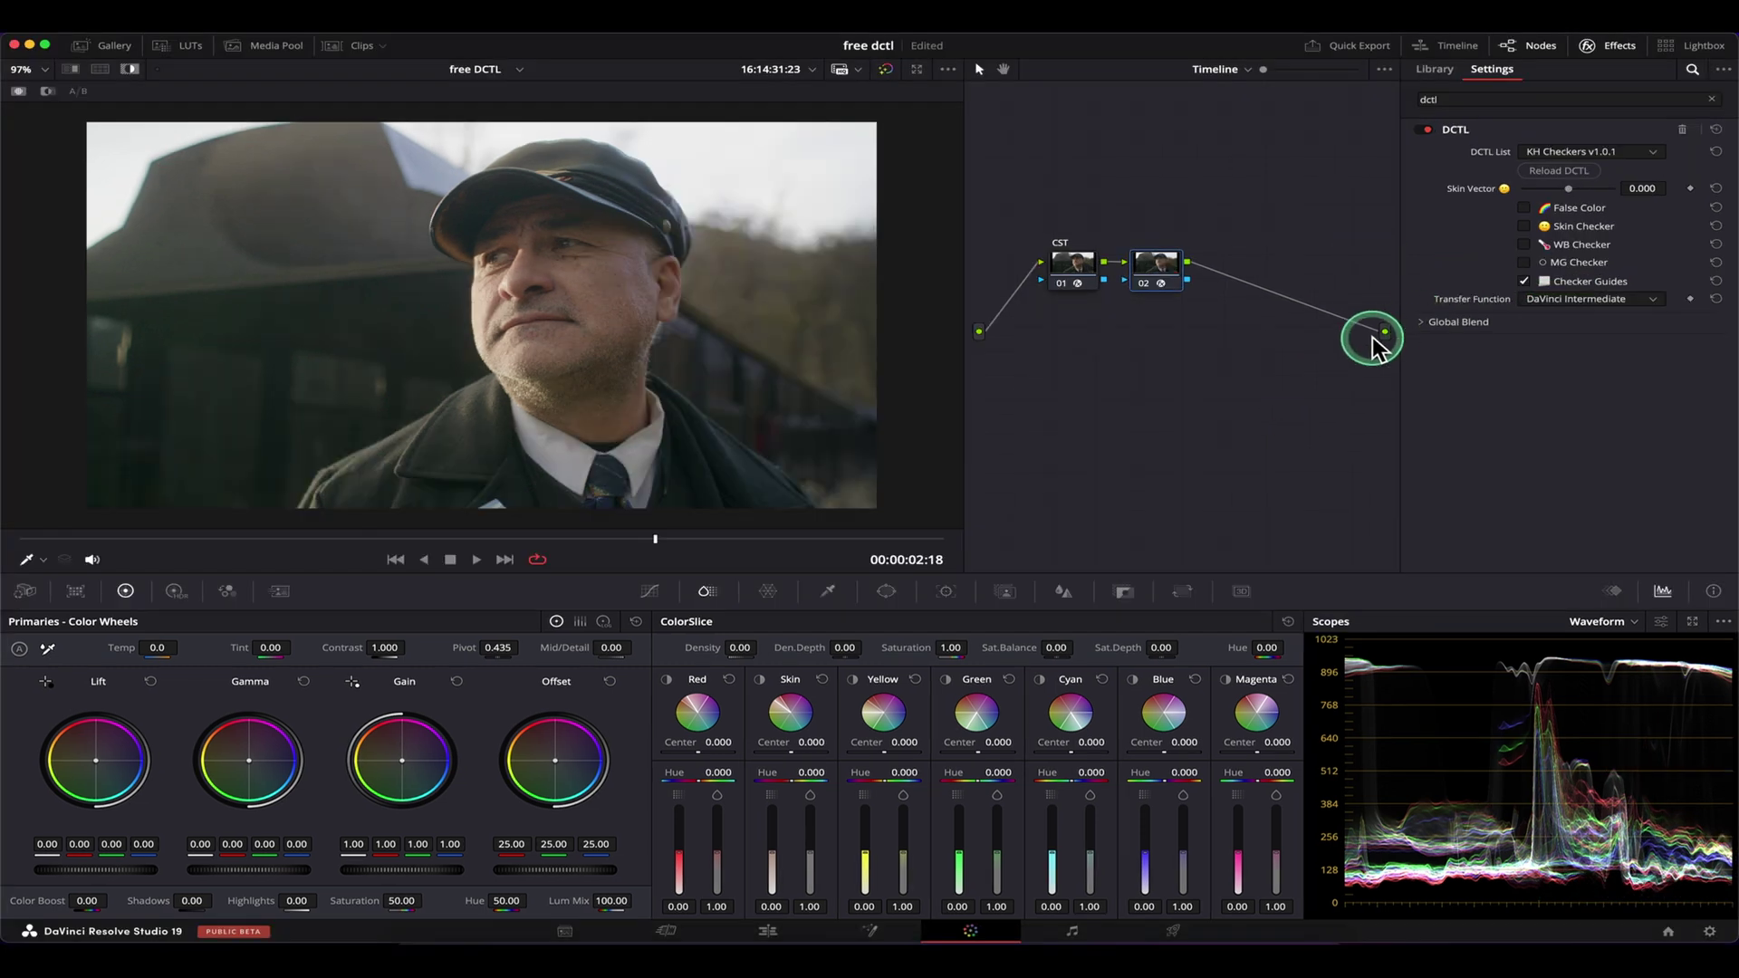